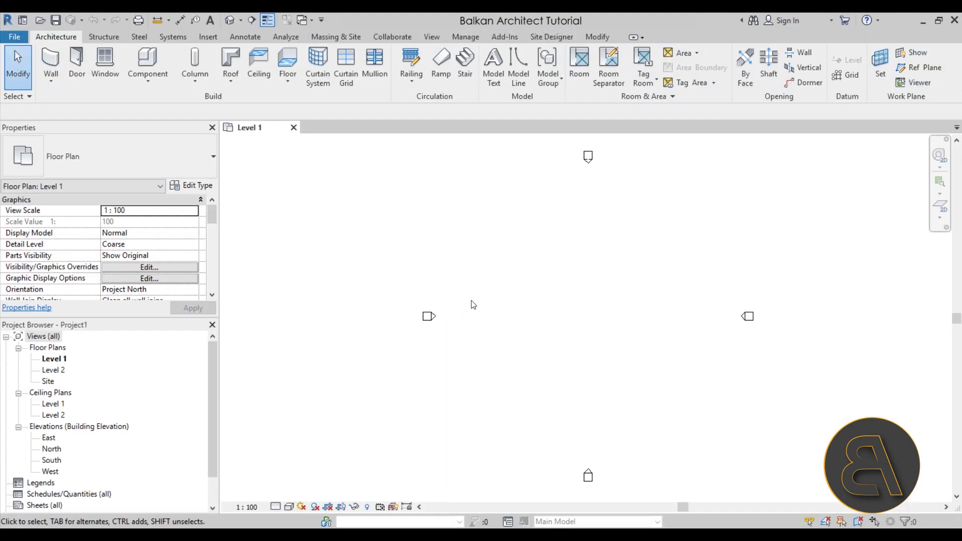
- Load the M_Pyramid family from the Mass folder of the US Metric library as a component
middle_click_drag(529, 322, 407, 329)
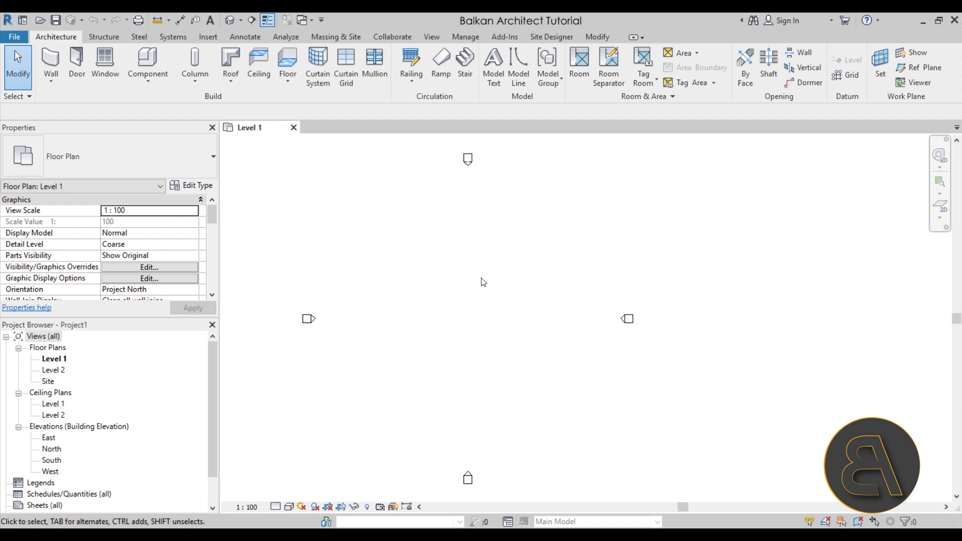
left_click(148, 60)
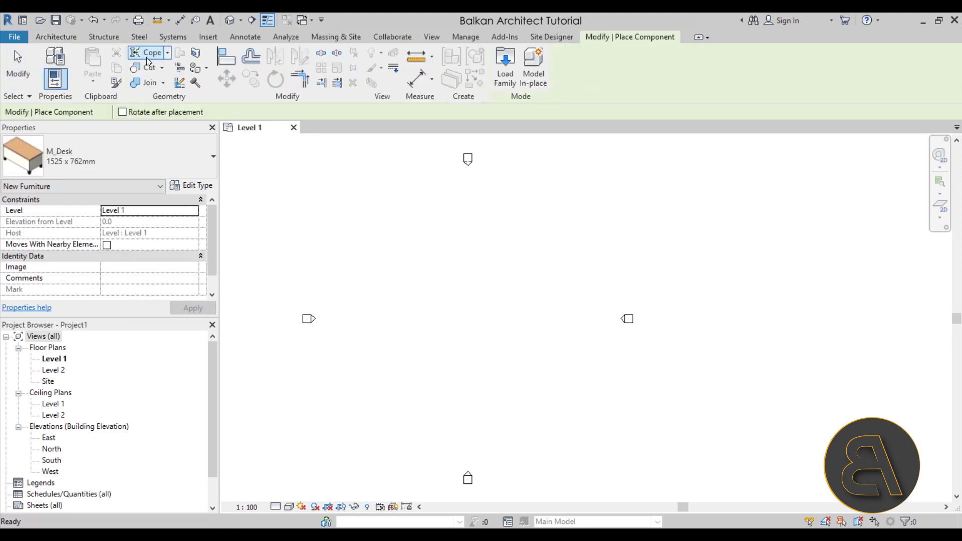
left_click(510, 83)
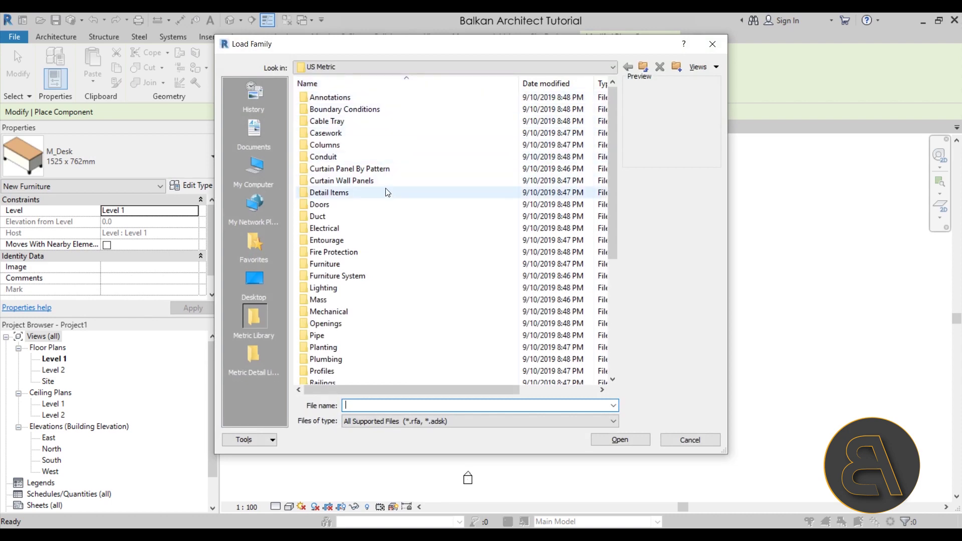
scroll(376, 203, "down", 3)
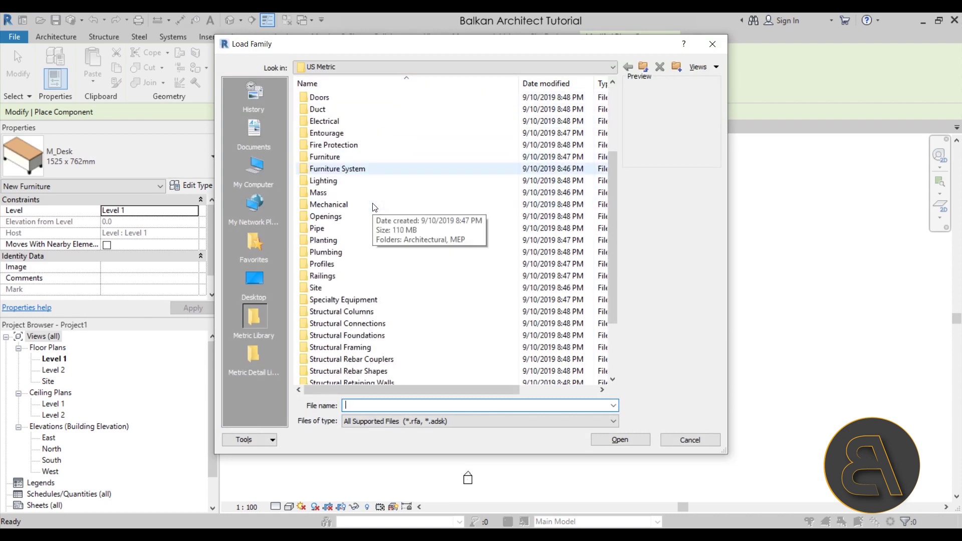
double_click(345, 192)
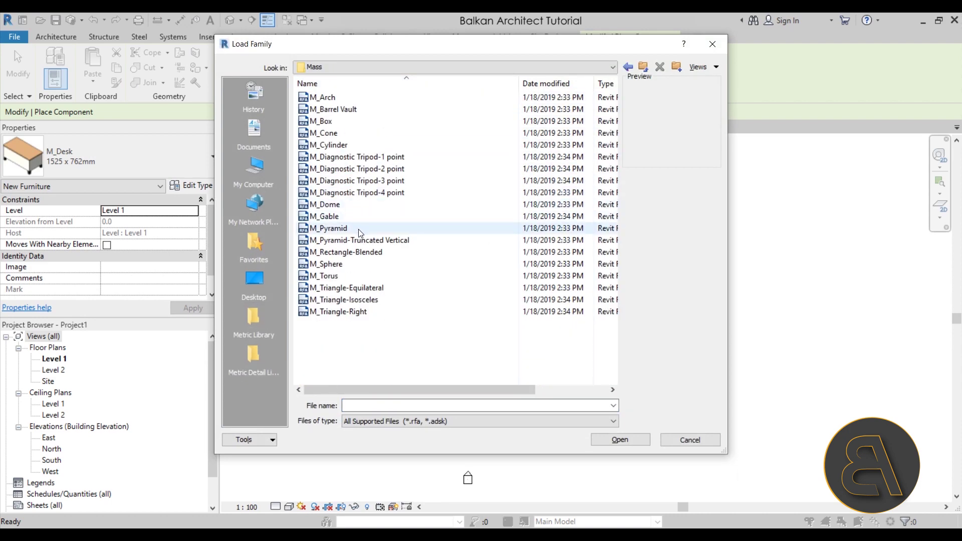
left_click(341, 230)
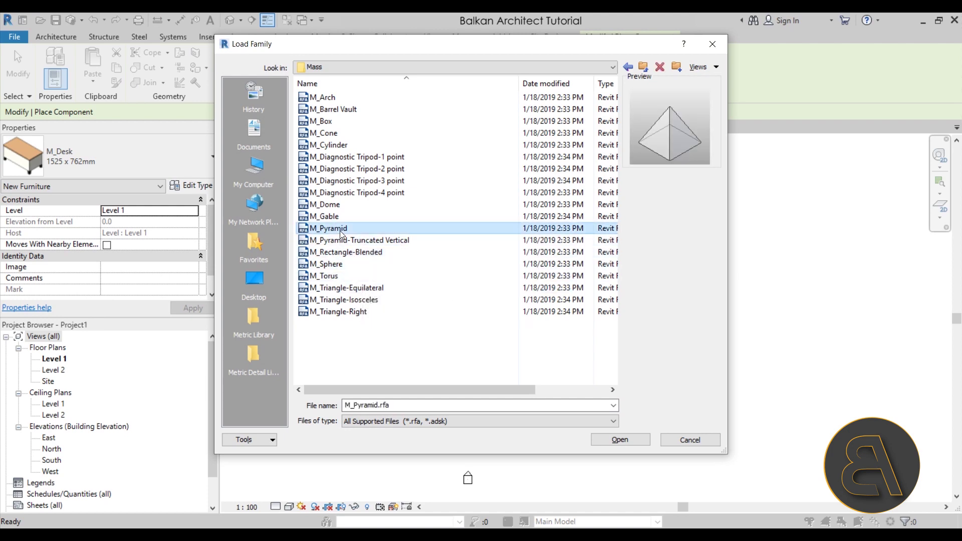
left_click(620, 441)
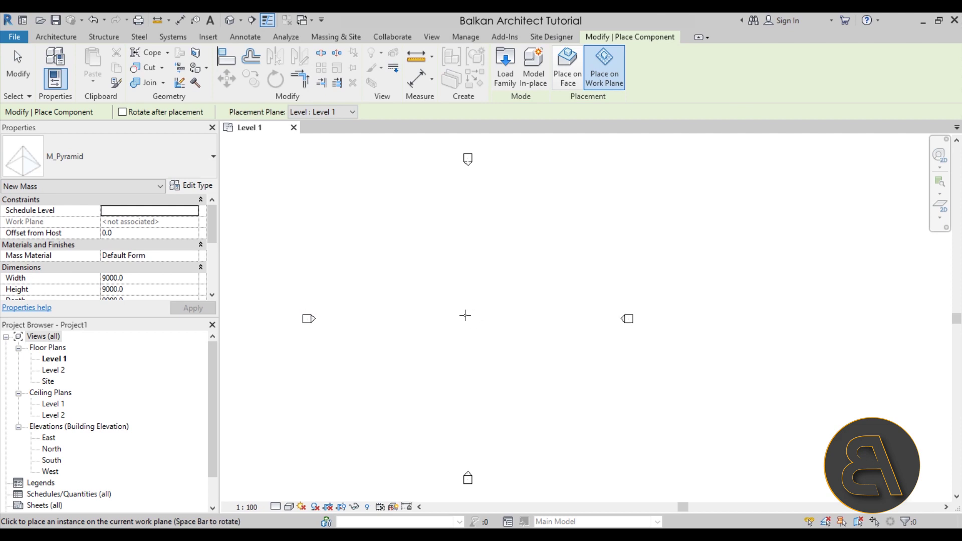
- Place the pyramid mass midway between the elevation markers on Level 1 and turn on Show Mass Form and Floors
left_click(465, 316)
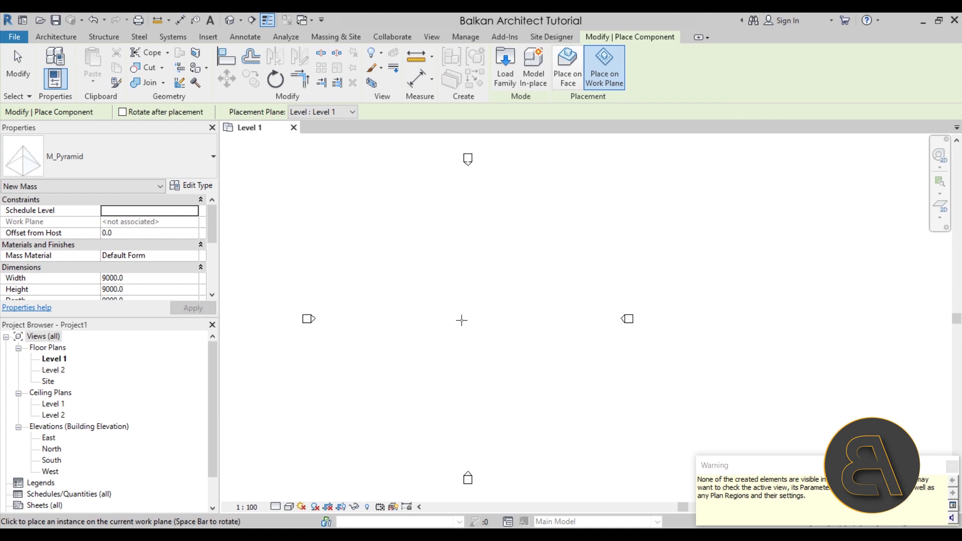
left_click(336, 36)
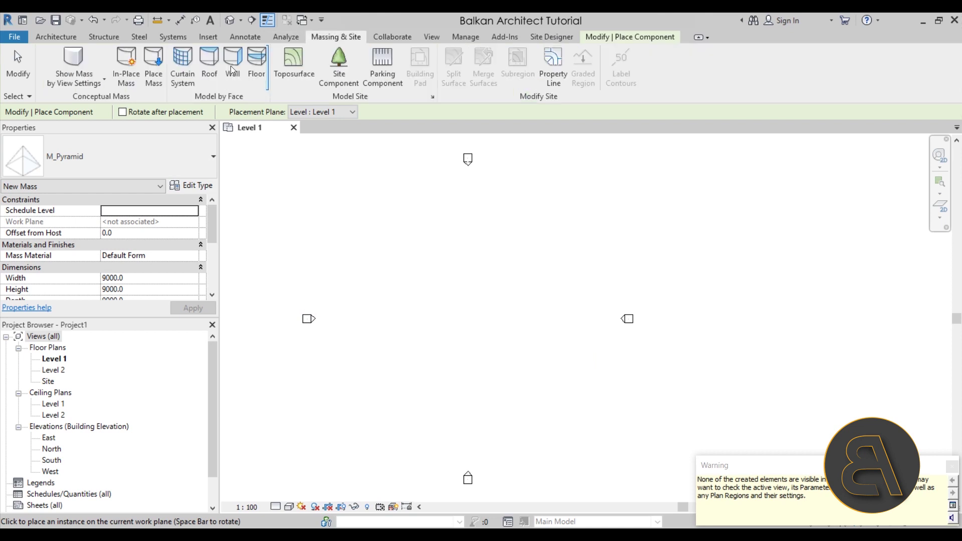
left_click(82, 59)
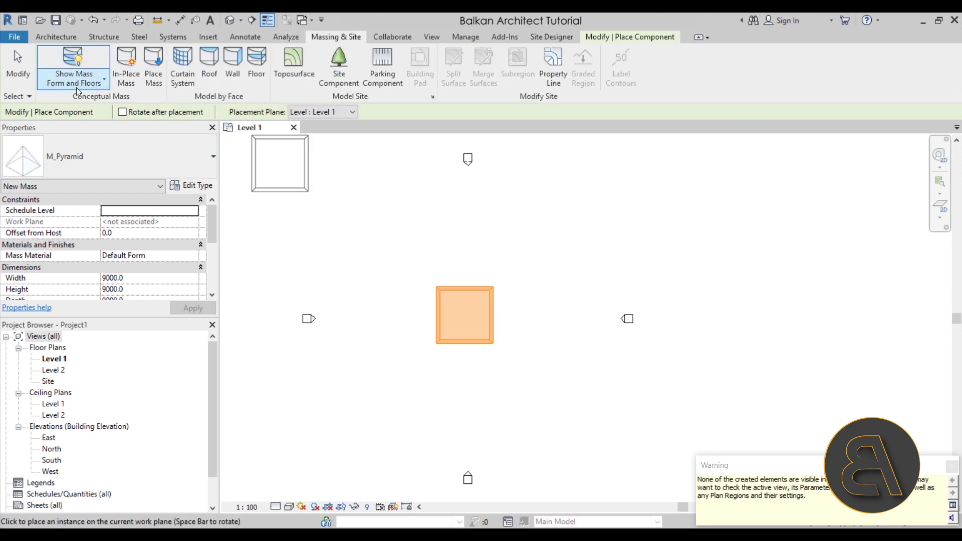
key("Escape")
scroll(494, 326, "up", 2)
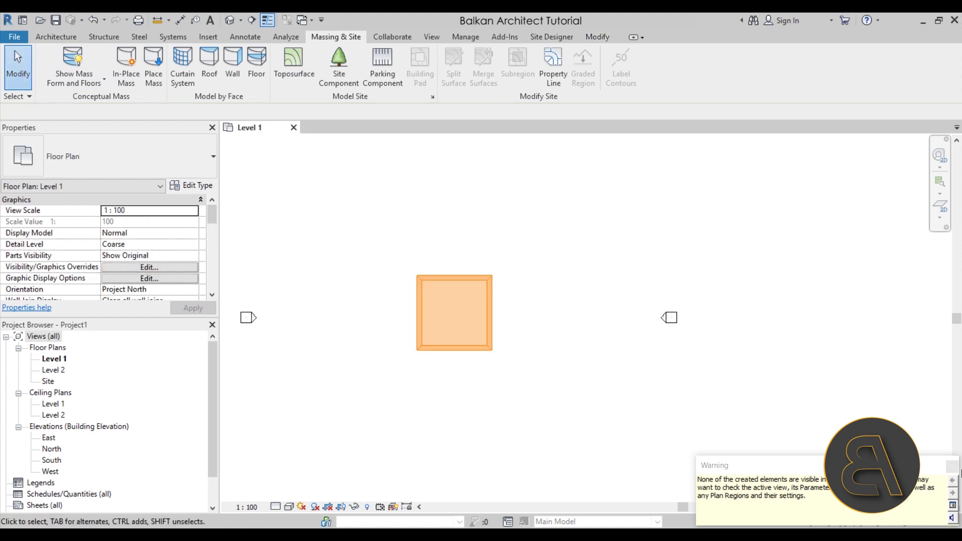
left_click(953, 469)
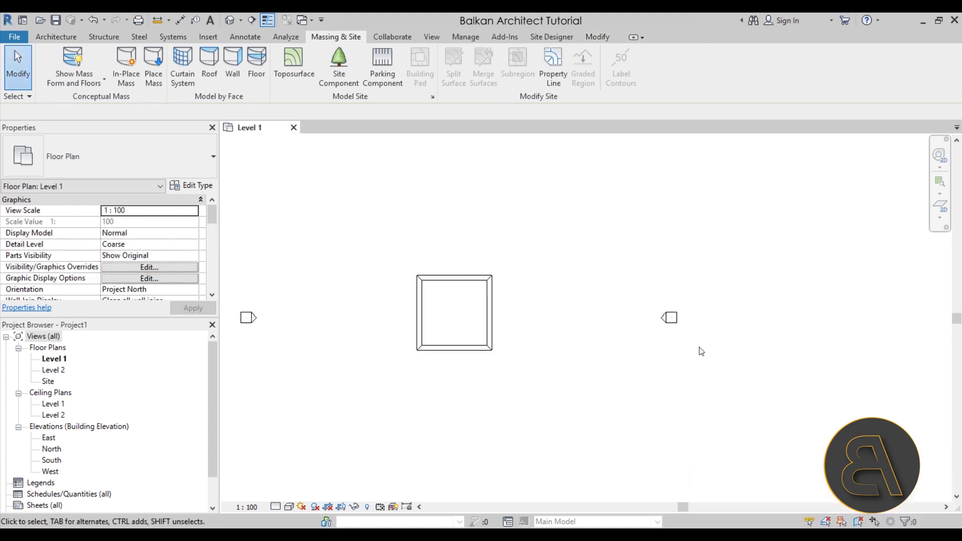
- Open the default 3D view with the whole pyramid mass in sight
left_click(230, 20)
middle_click_drag(586, 366, 698, 296, "shift")
scroll(591, 326, "up", 4)
middle_click_drag(583, 347, 542, 330, "shift")
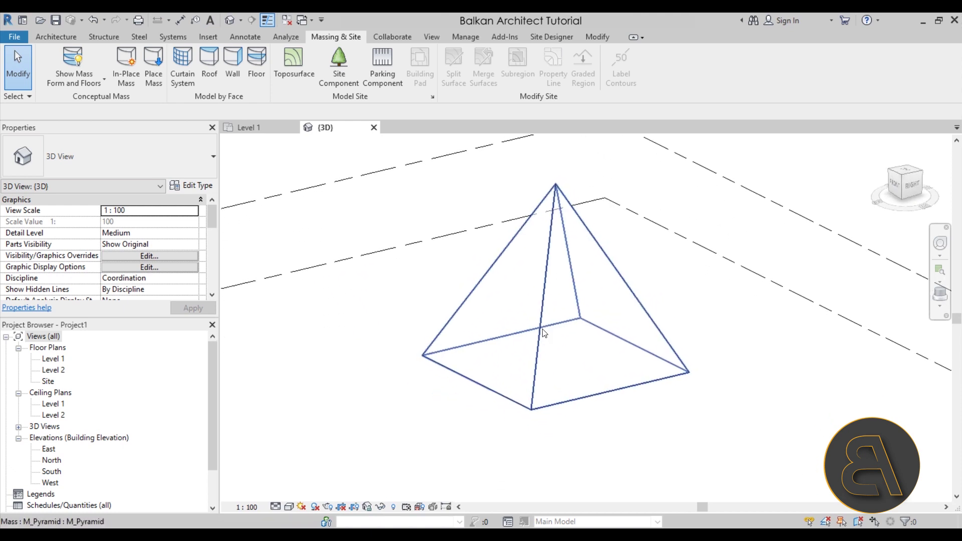
scroll(542, 330, "down", 2)
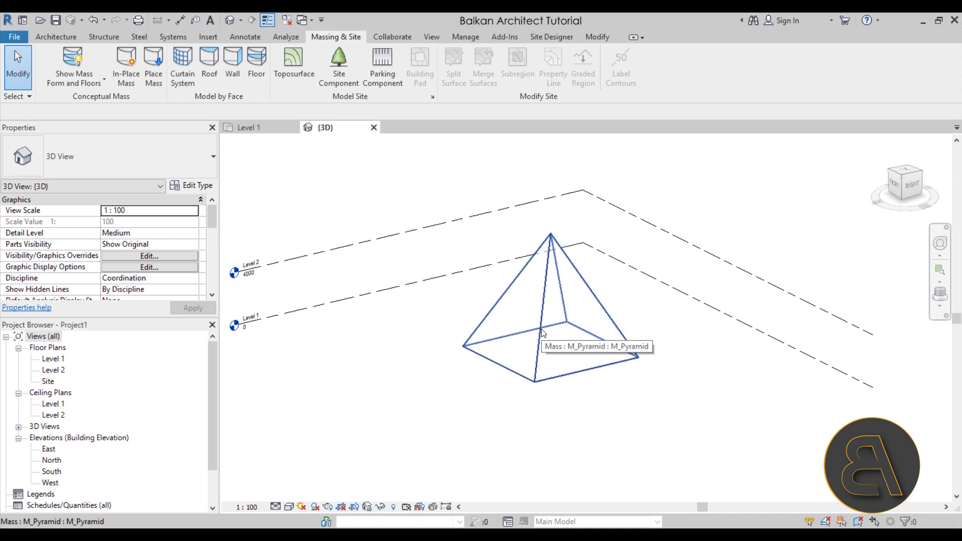
- Select the pyramid mass and review its width, height and depth properties
left_click(542, 330)
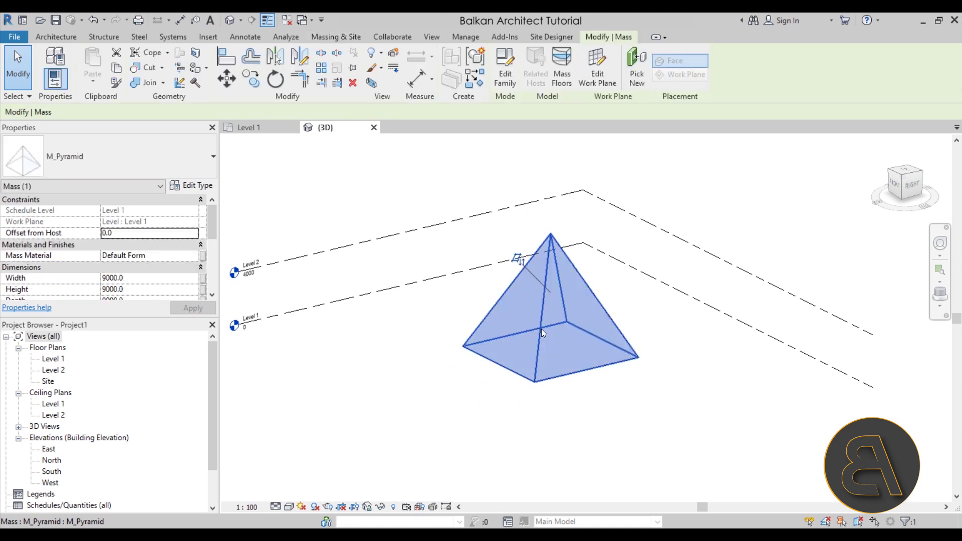
middle_click_drag(694, 378, 676, 364)
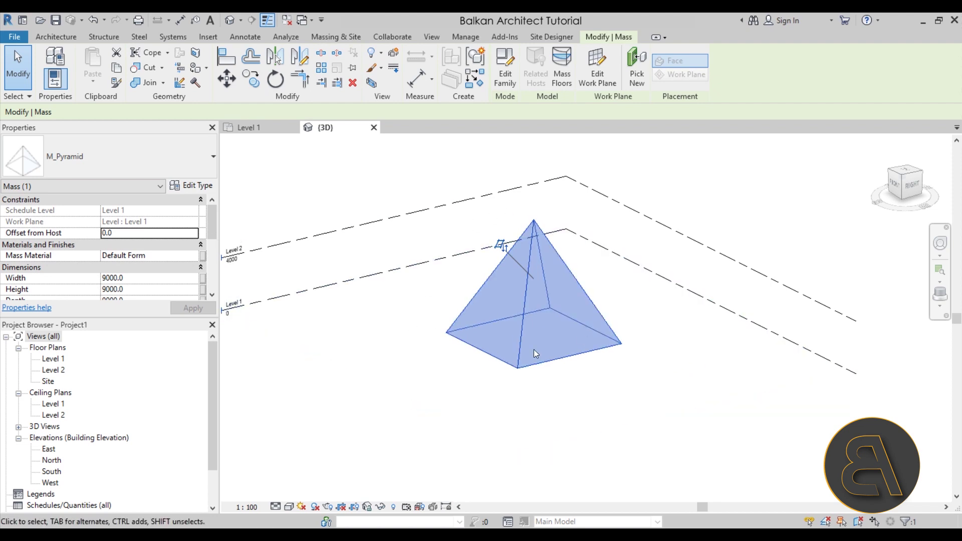
middle_click_drag(536, 350, 531, 342)
scroll(140, 236, "down", 1)
scroll(139, 236, "down", 1)
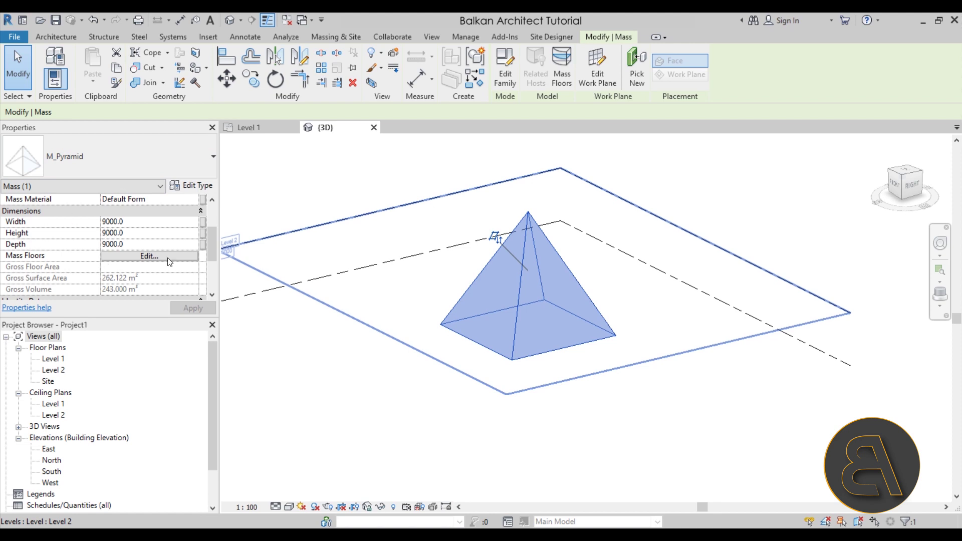
left_click(610, 284)
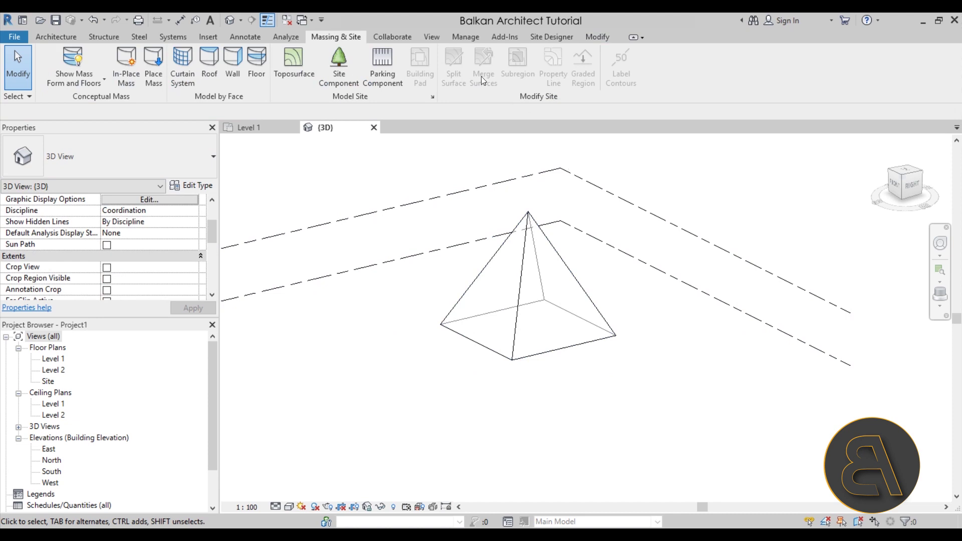
- Set the project's length units to Meters
left_click(462, 38)
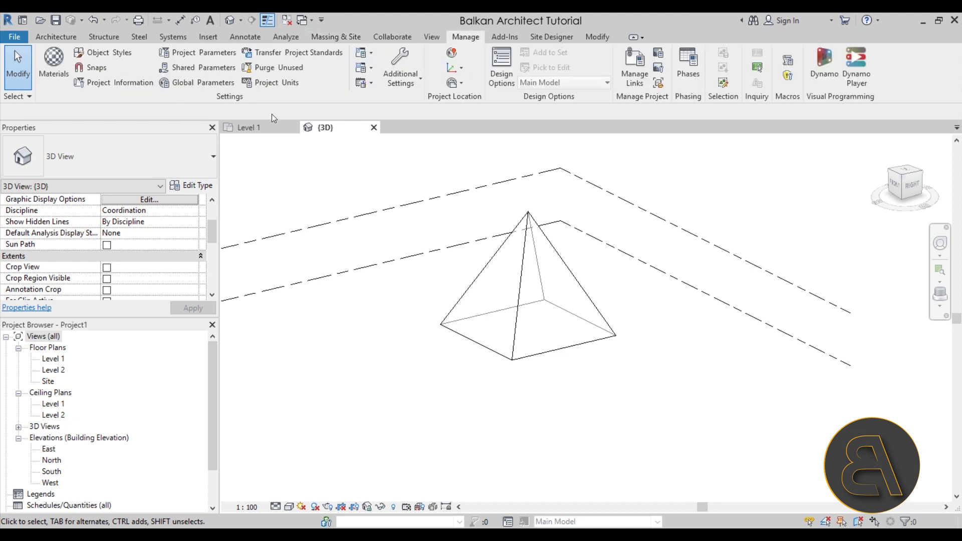
left_click(275, 82)
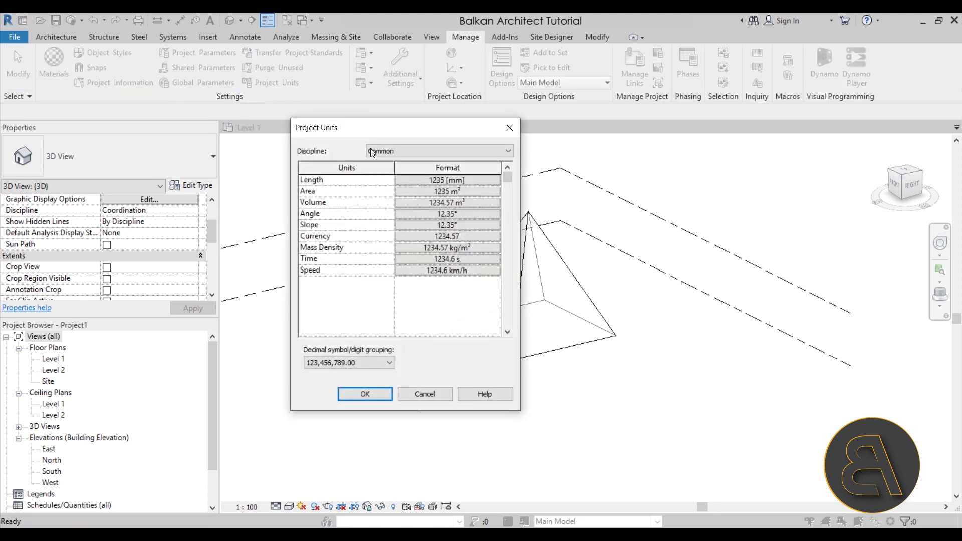
left_click(443, 181)
left_click(441, 202)
left_click(399, 249)
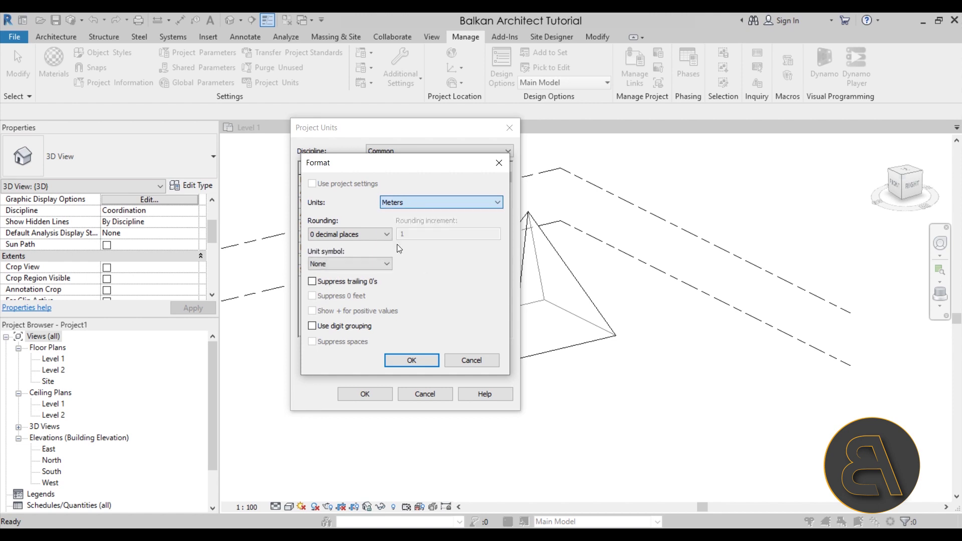
left_click(411, 360)
left_click(365, 394)
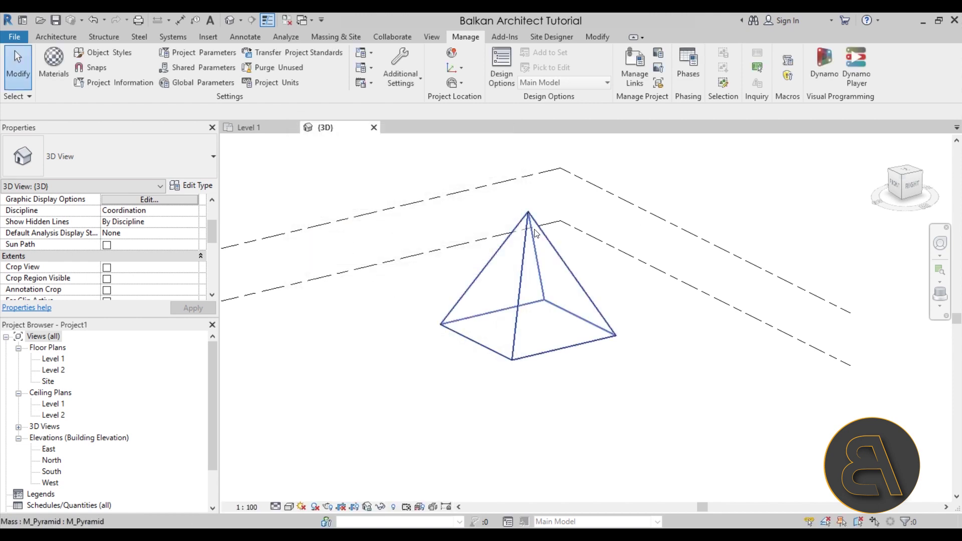
- Set the pyramid mass's height to 33 m and both its width and depth to 51 m
left_click(532, 268)
scroll(559, 229, "down", 3)
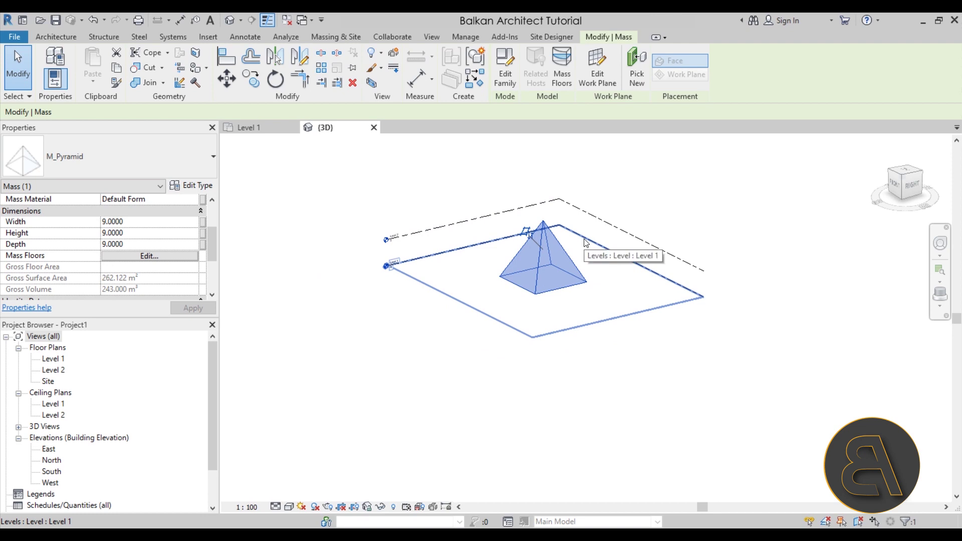
scroll(573, 245, "up", 2)
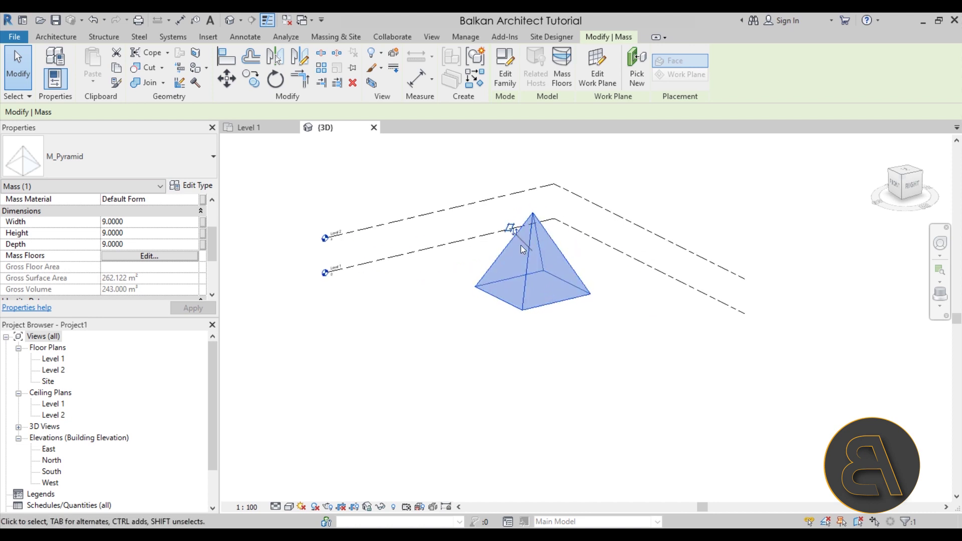
left_click(141, 232)
type("33")
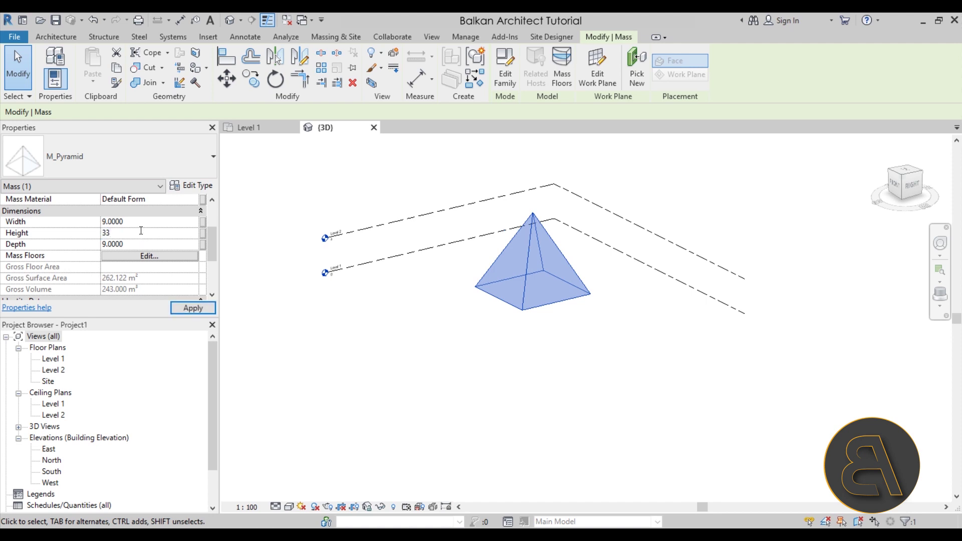
left_click(141, 223)
type("51")
left_click(158, 245)
type("51")
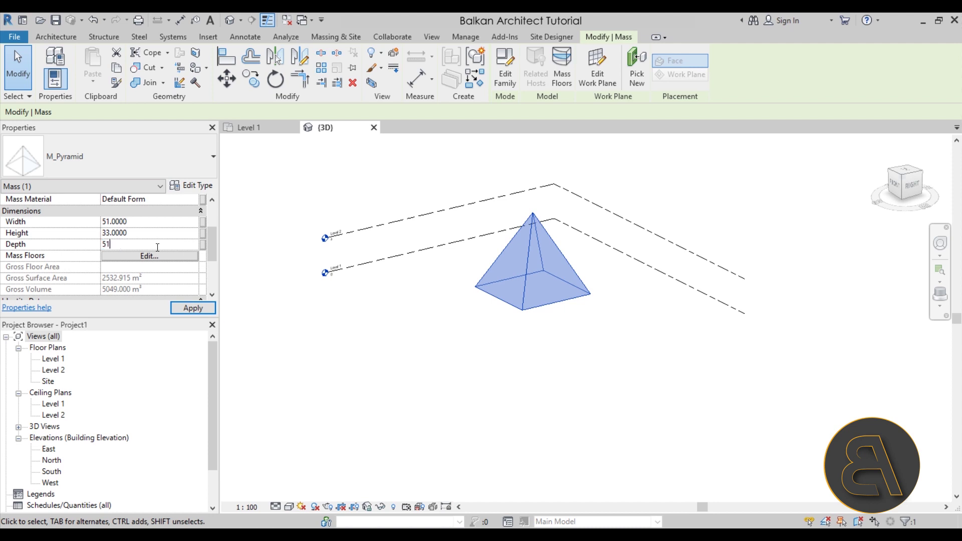
left_click(194, 311)
left_click(673, 402)
- Open the resized pyramid mass's family for editing
scroll(598, 301, "down", 2)
middle_click_drag(600, 304, 431, 290, "shift")
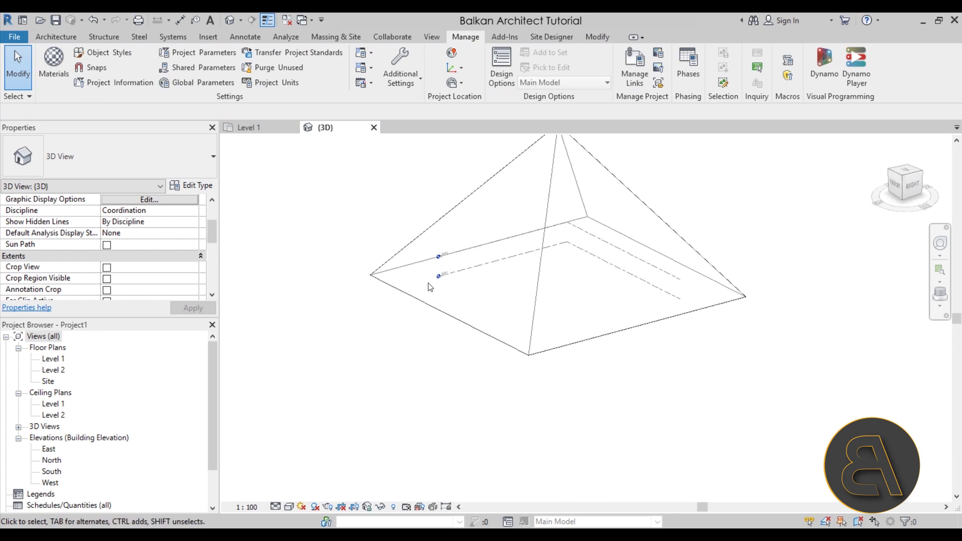
middle_click_drag(564, 287, 474, 291, "shift")
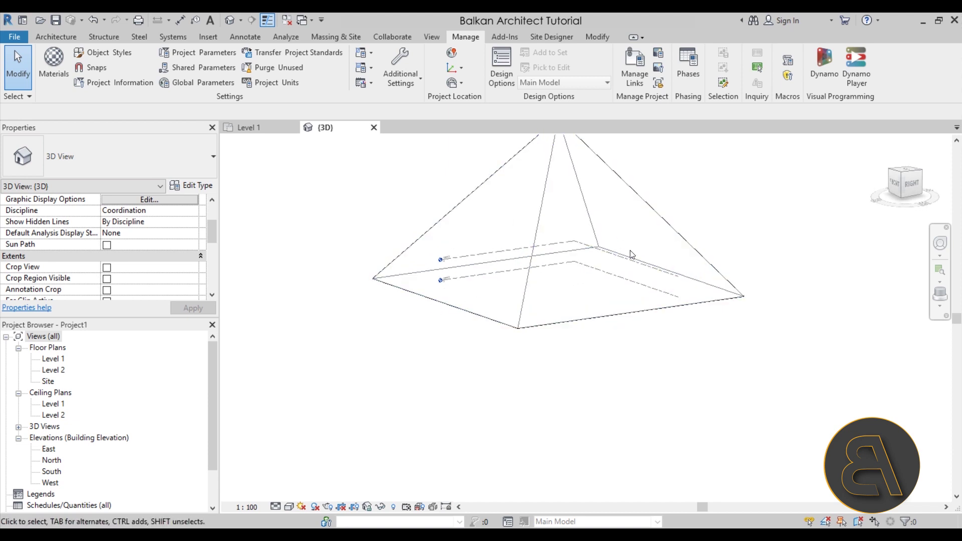
scroll(621, 271, "down", 3)
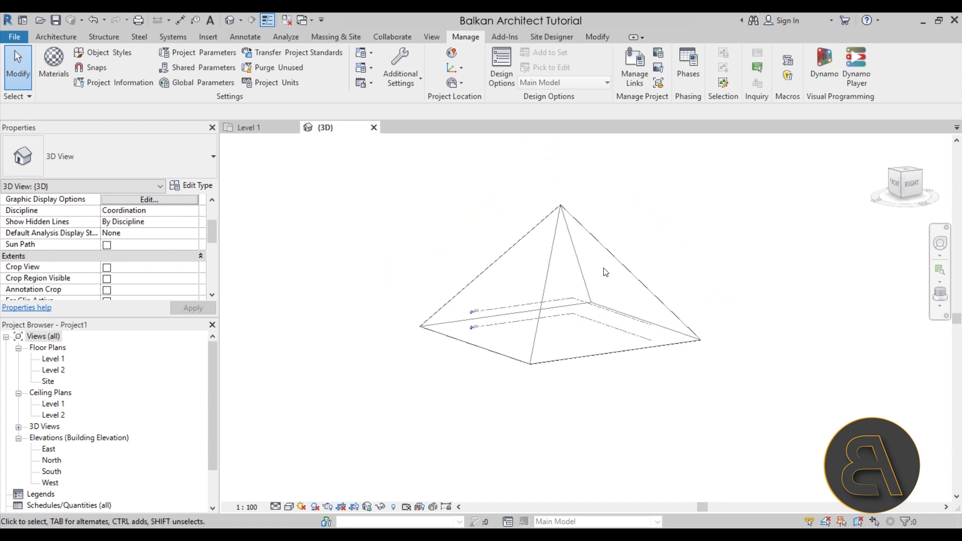
left_click(621, 265)
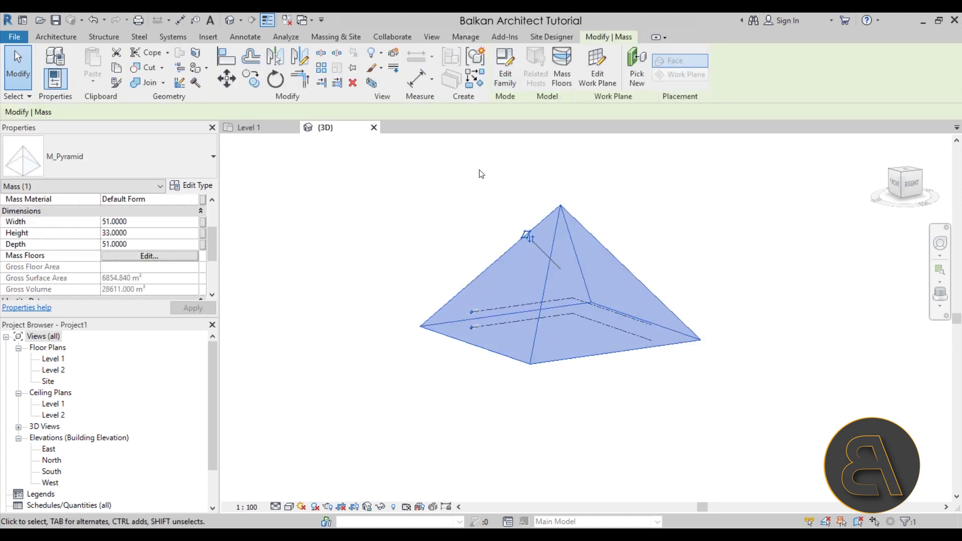
left_click(505, 67)
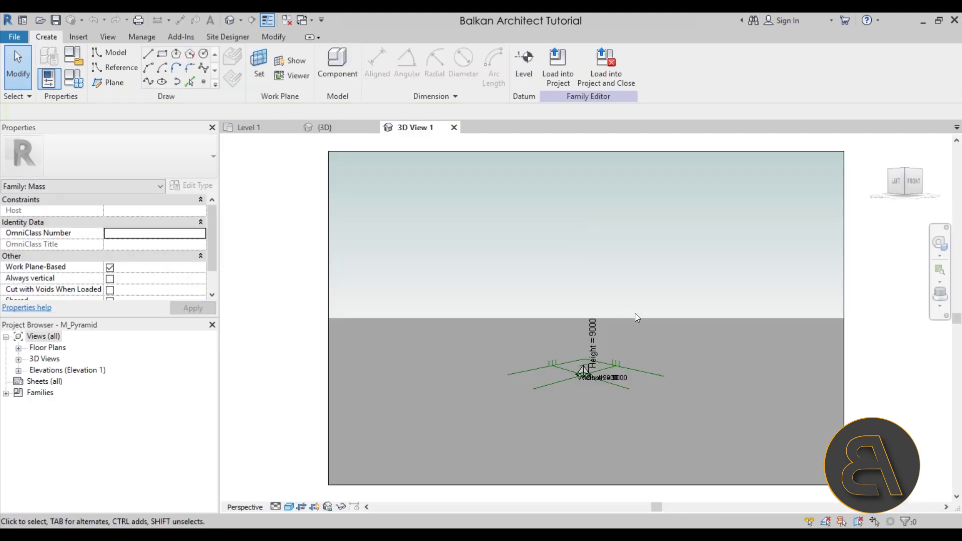
- Examine the pyramid family's geometry and its parameters in Family Types
scroll(596, 363, "up", 5)
middle_click_drag(560, 357, 588, 256, "shift")
scroll(573, 288, "down", 3)
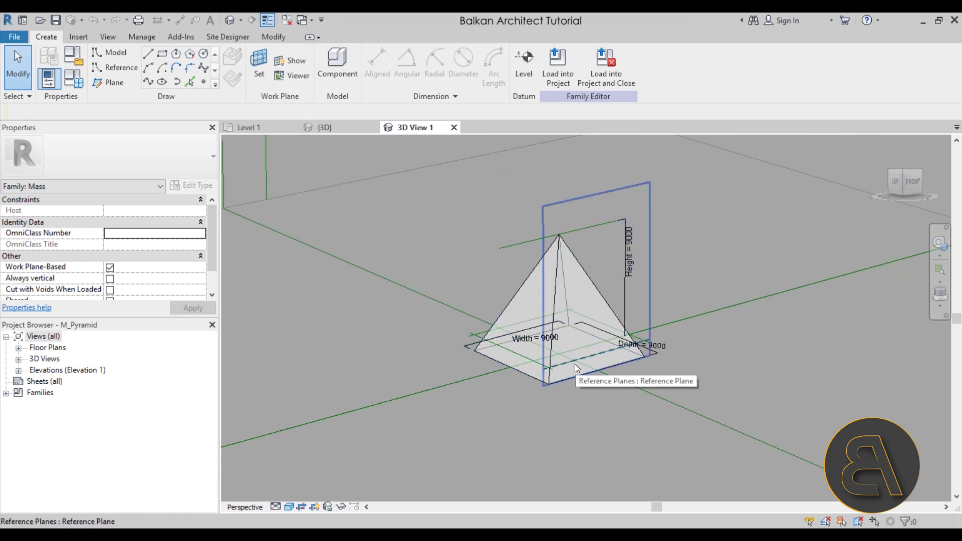
left_click(77, 84)
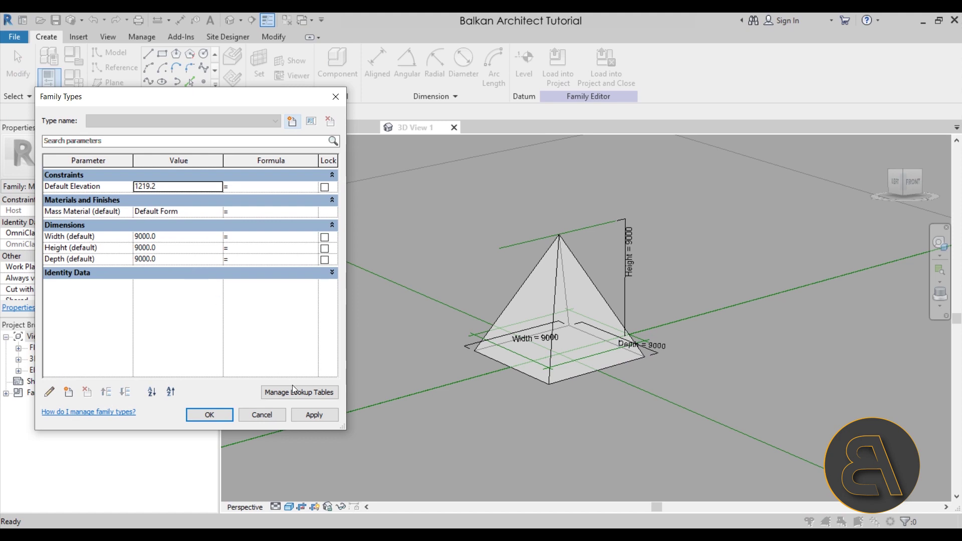
left_click(271, 413)
- Set the pyramid family's length units to Meters
left_click(276, 34)
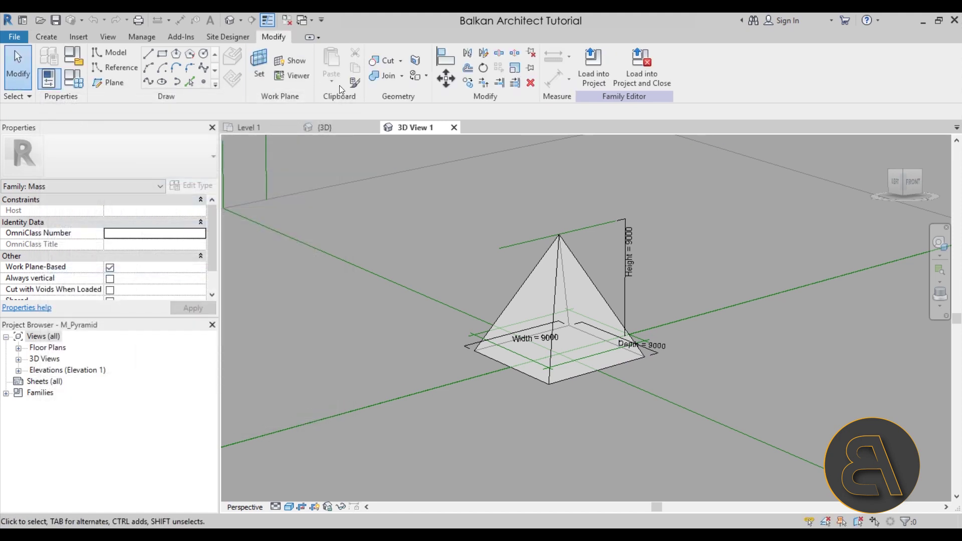
left_click(140, 37)
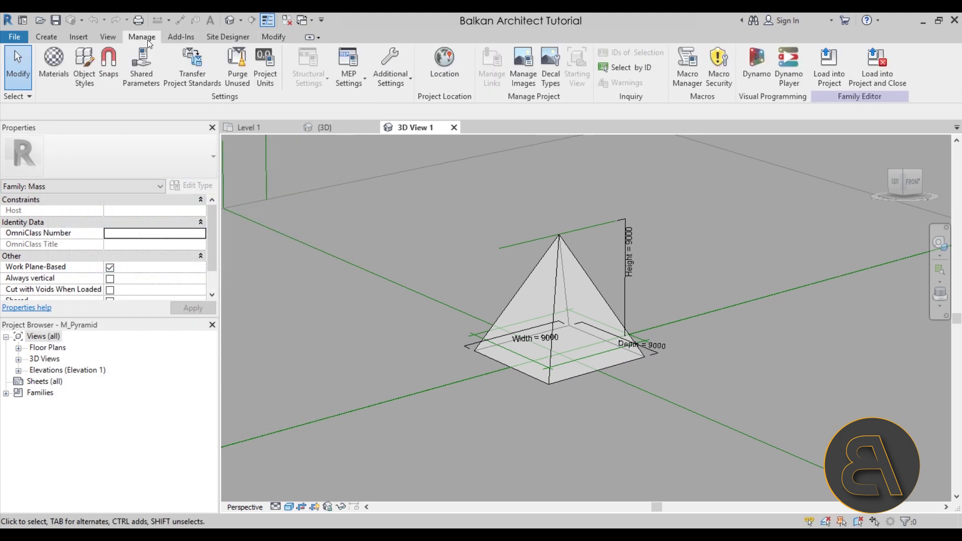
left_click(272, 82)
left_click(441, 190)
left_click(441, 203)
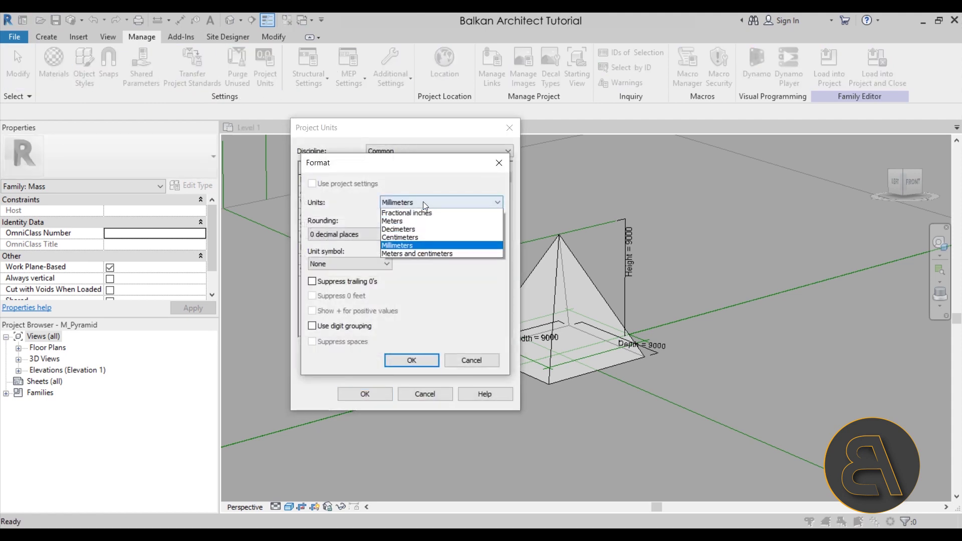
left_click(411, 248)
left_click(431, 361)
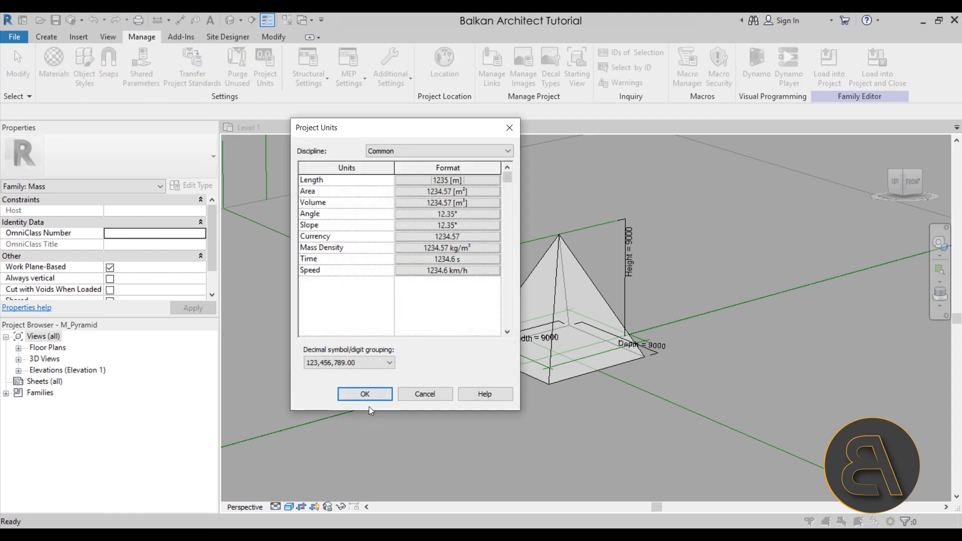
left_click(367, 394)
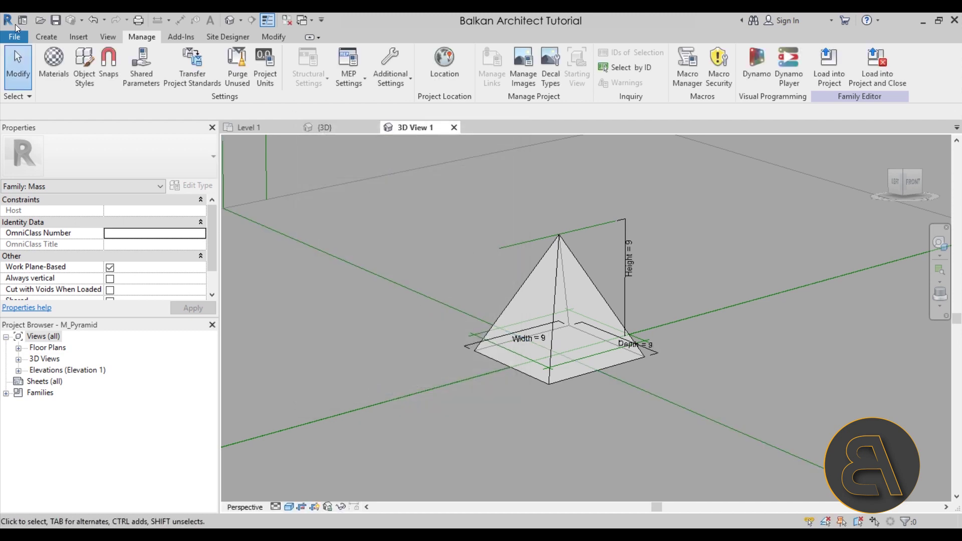
- In Family Types, set the pyramid's Width to 51 m, Height to 33 m and Depth to 51 m
left_click(41, 34)
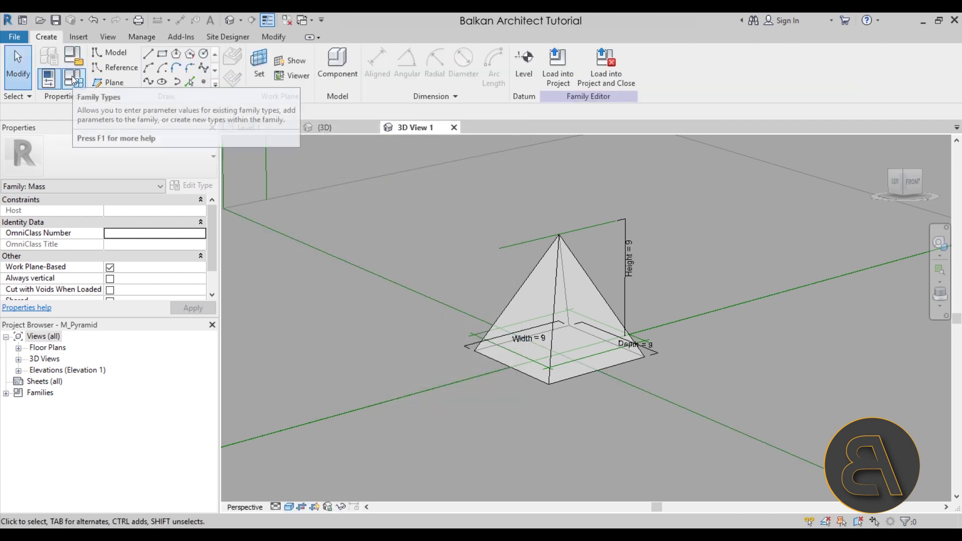
left_click(74, 80)
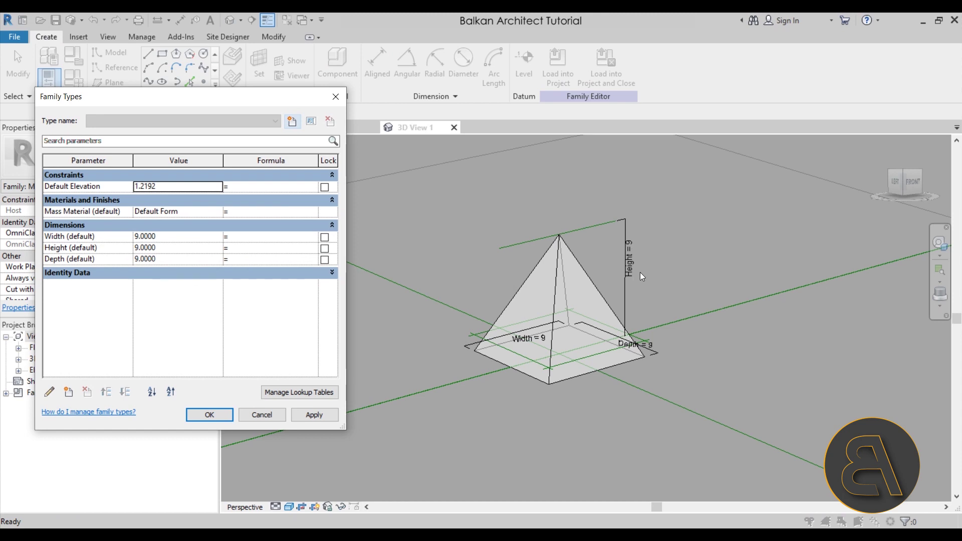
left_click(189, 240)
double_click(189, 240)
type("51")
key("Tab")
key("Tab")
key("Tab")
key("Tab")
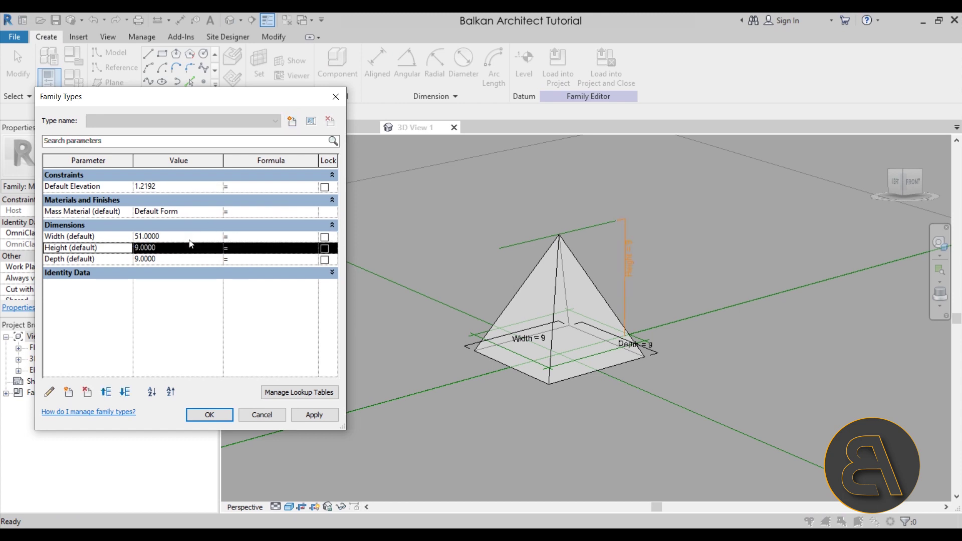
type("33")
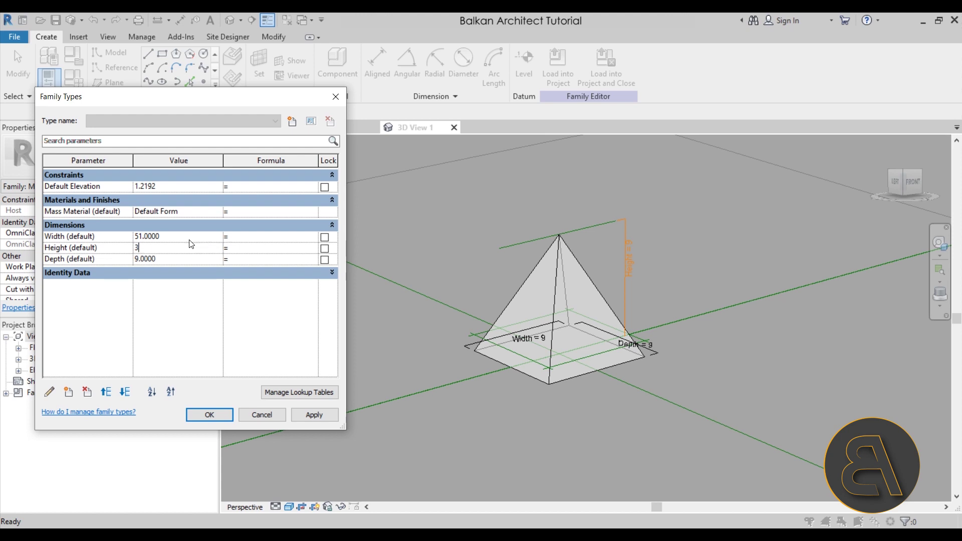
key("Tab")
key("Tab")
key("Tab")
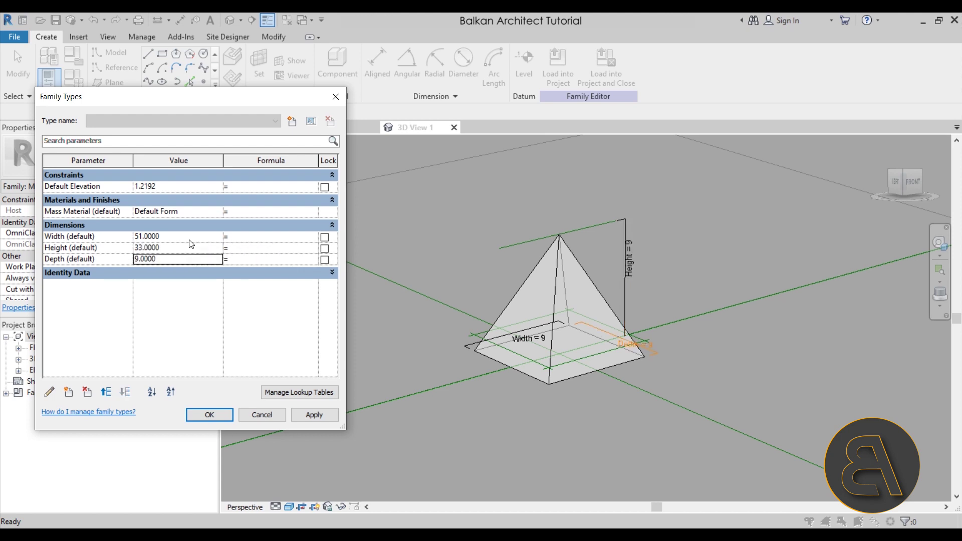
type("51")
left_click(300, 413)
left_click(220, 414)
- Set Level 1 as the work plane for sketching at the pyramid's base
mouse_move(605, 394)
middle_mouse_down("shift")
mouse_move(614, 359)
mouse_move(617, 408)
middle_mouse_up("shift")
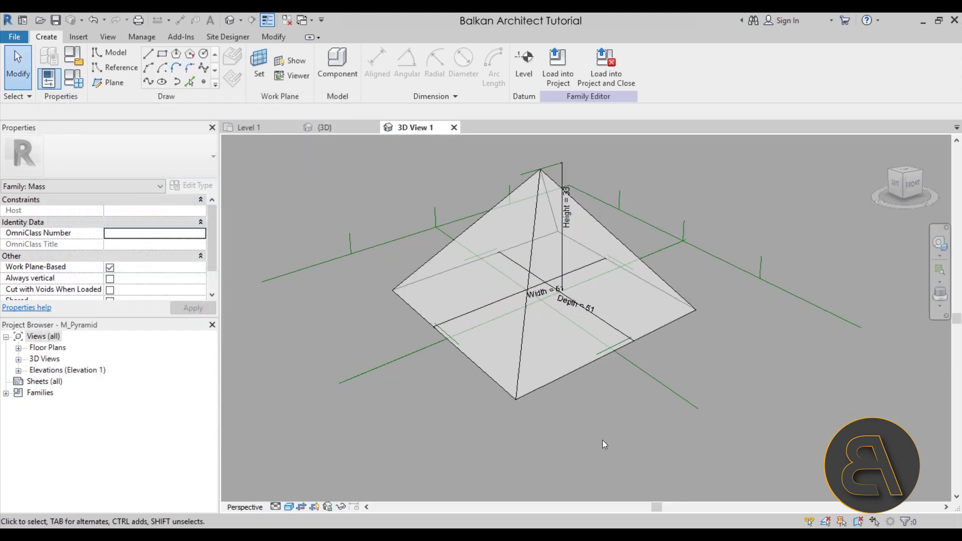
middle_click_drag(606, 448, 578, 411)
scroll(438, 281, "up", 3)
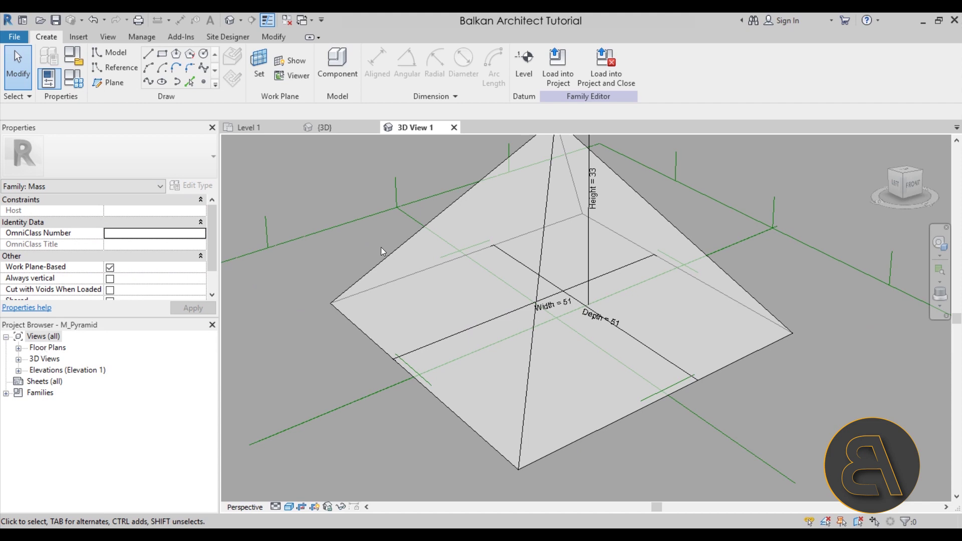
left_click(257, 65)
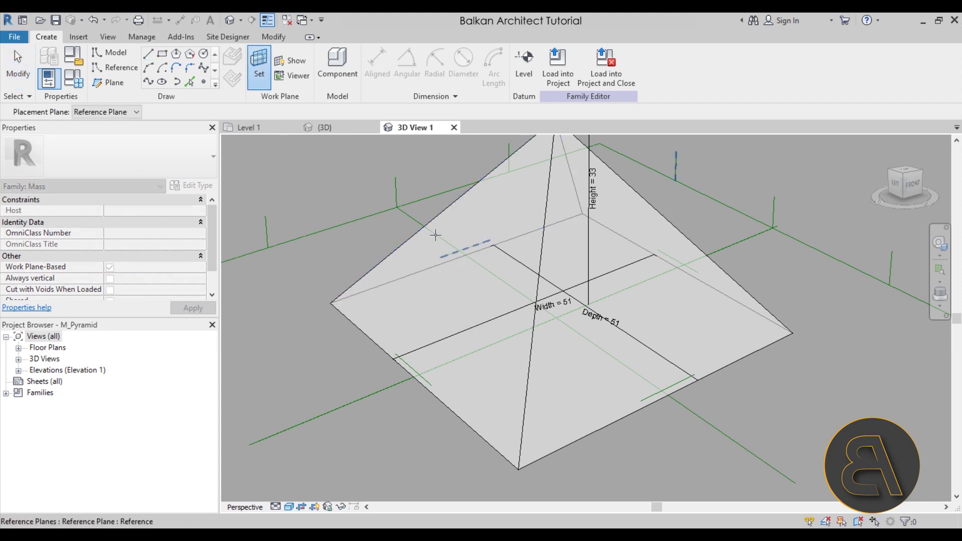
left_click(106, 111)
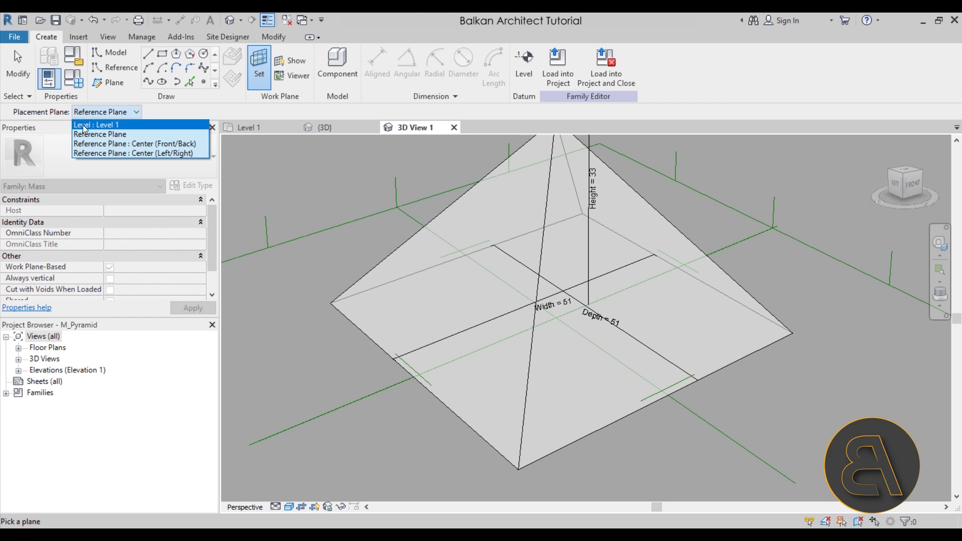
left_click(92, 124)
- Sketch a model-line rectangle of about 39.5 by 41 m on the work plane, inside the pyramid's base outline
left_click(162, 54)
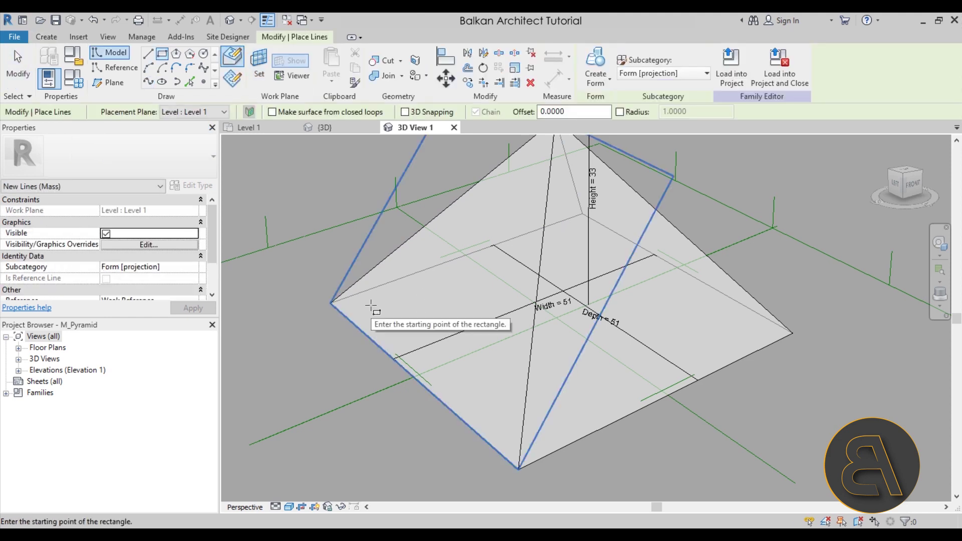
left_click(233, 86)
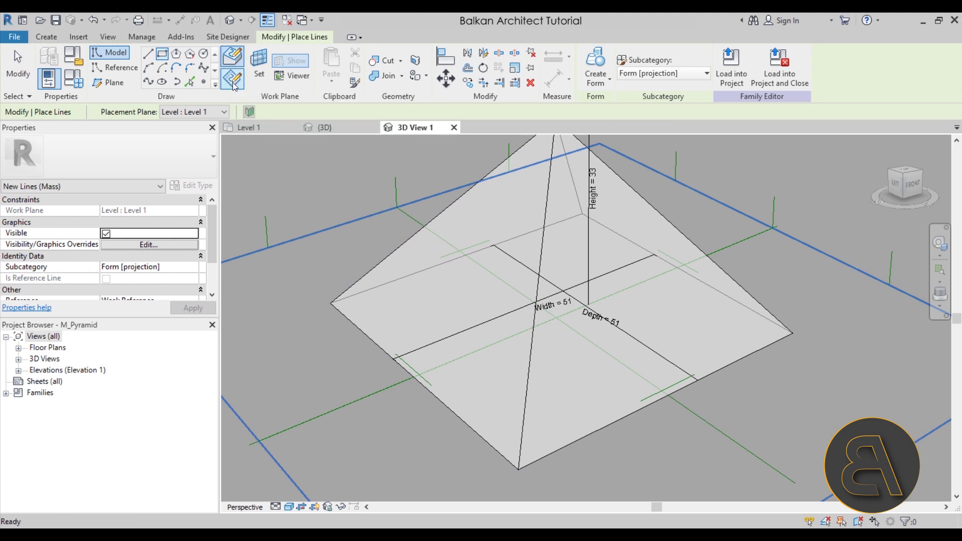
scroll(415, 282, "down", 1)
scroll(410, 301, "up", 2)
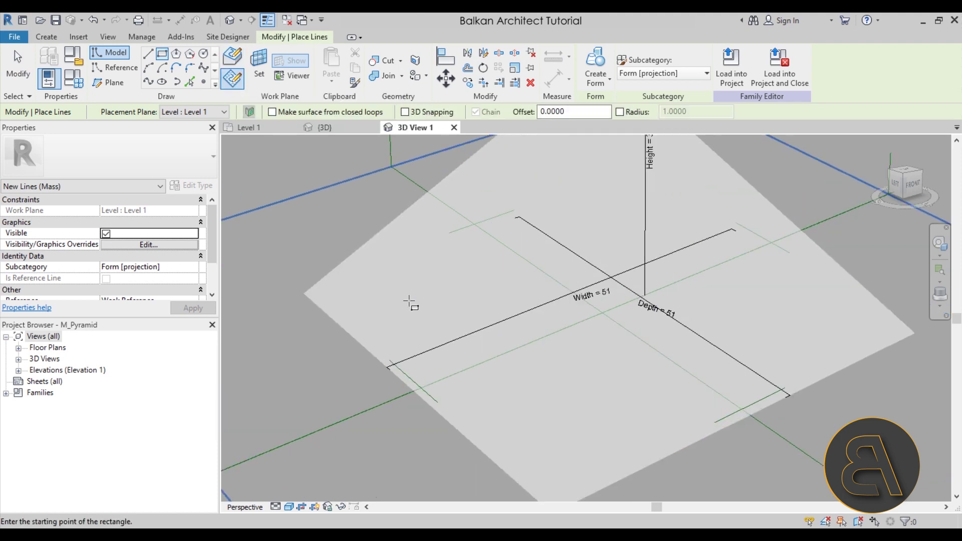
left_click(364, 295)
left_click(852, 349)
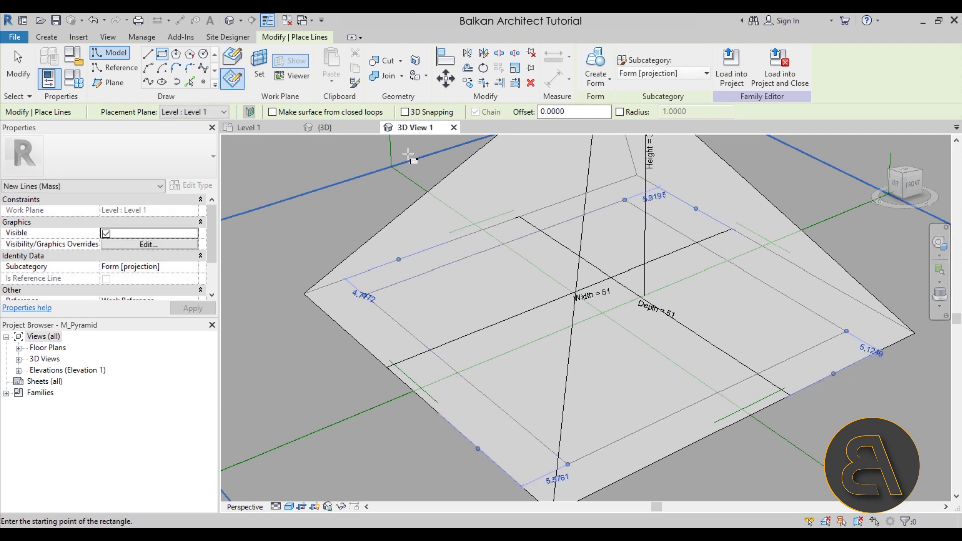
scroll(639, 330, "down", 6)
key("Escape")
key("Escape")
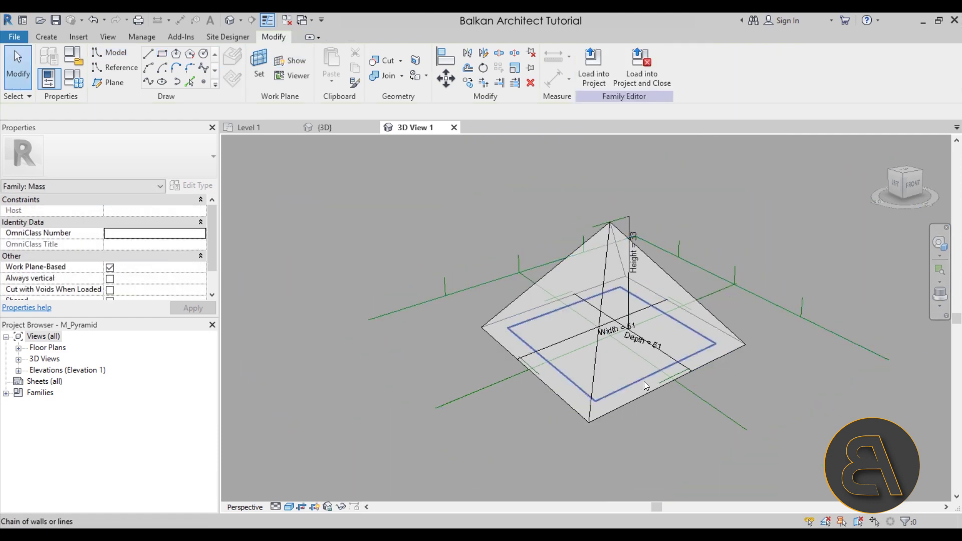
- Set the distance from the rectangle's front line to the pyramid's front base edge to 6 m
left_click(645, 381)
scroll(630, 381, "up", 5)
key("Escape")
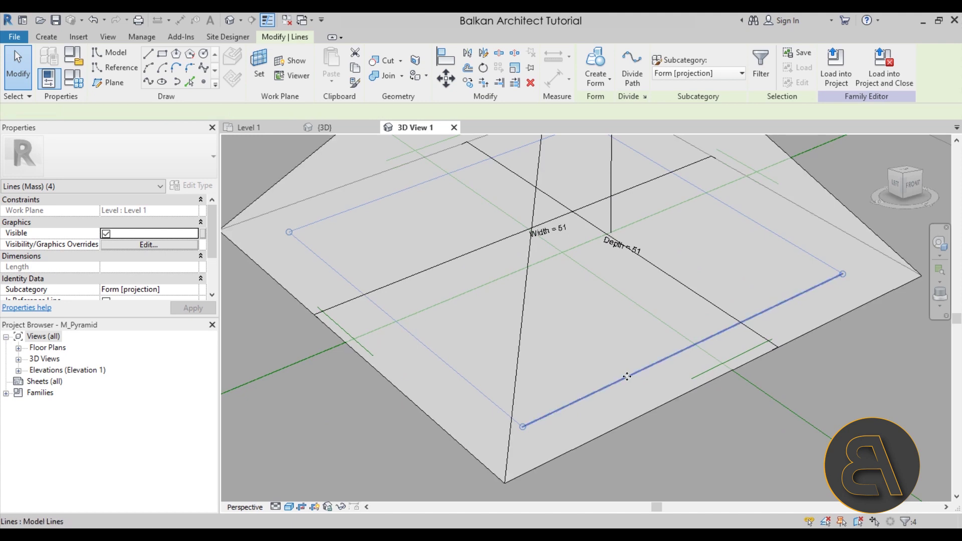
left_click(631, 376)
middle_click_drag(646, 368, 621, 363)
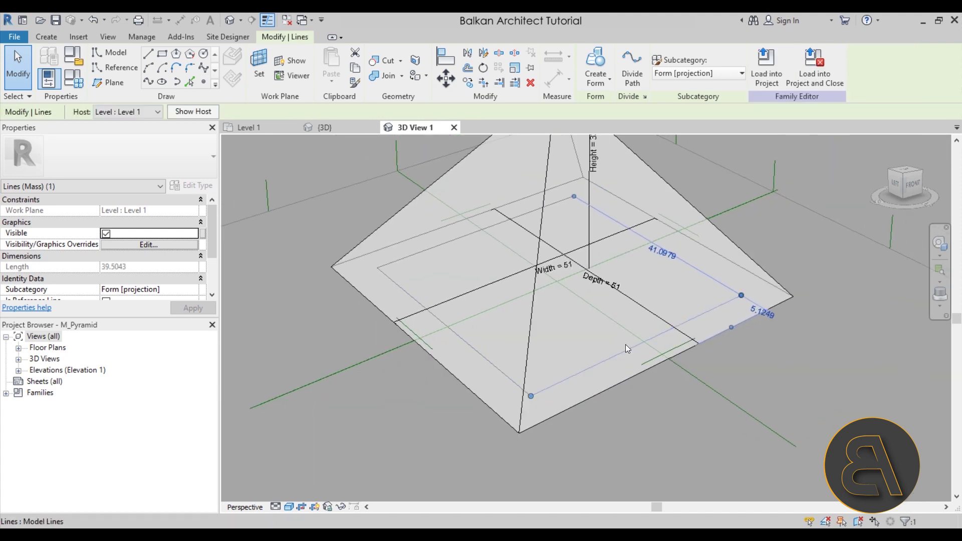
scroll(754, 308, "up", 4)
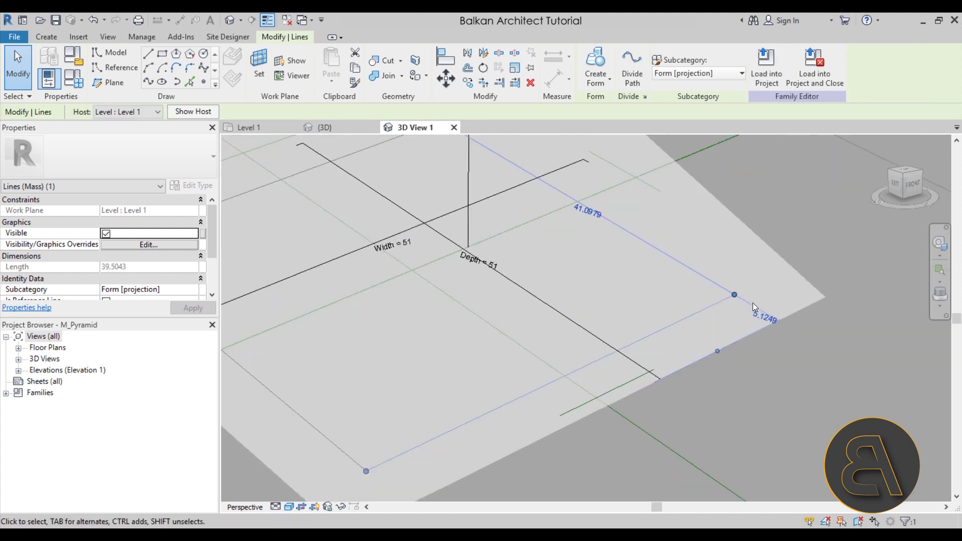
left_click(765, 319)
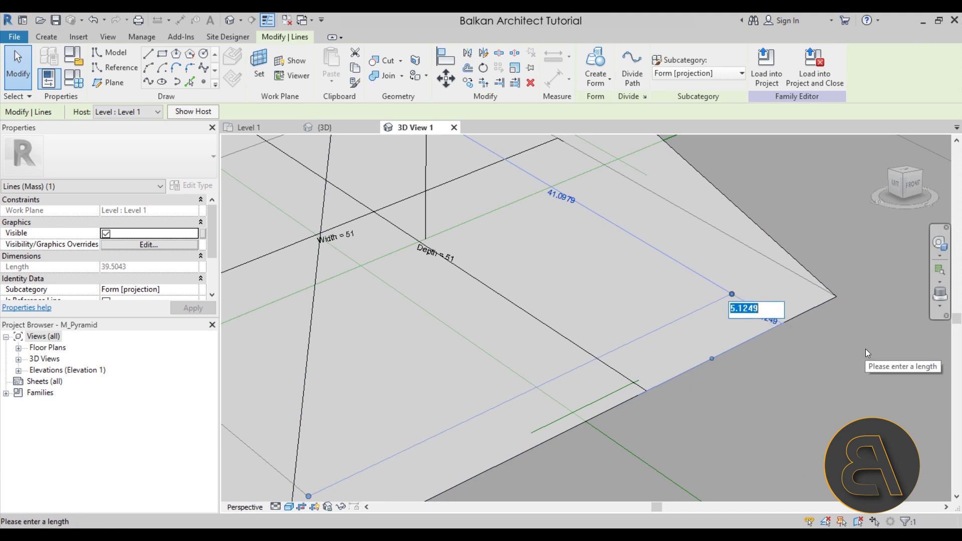
type("5")
key("Return")
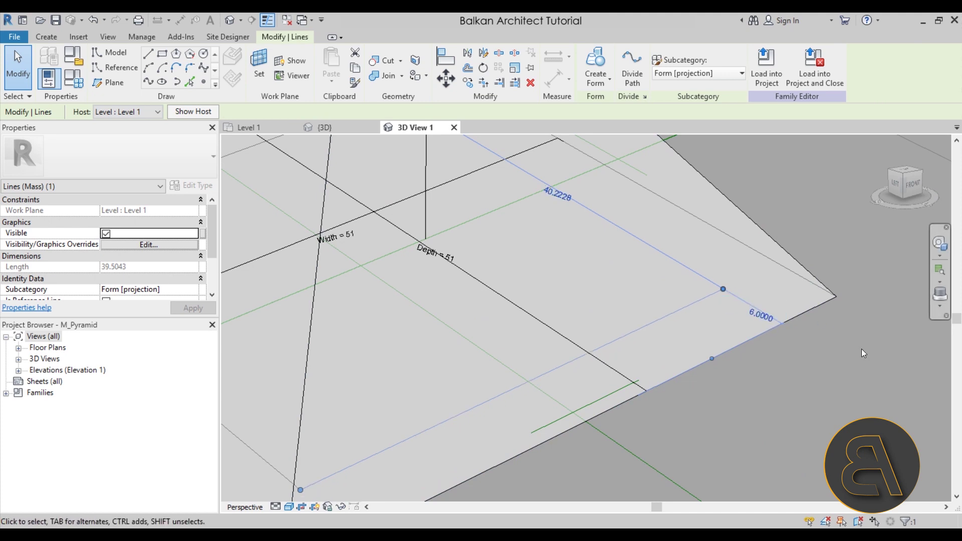
key("Escape")
- Set the distance from the rectangle's right line to the pyramid's right base edge to 6 m
scroll(766, 327, "down", 4)
middle_click_drag(764, 382, 587, 377, "shift")
scroll(681, 358, "up", 3)
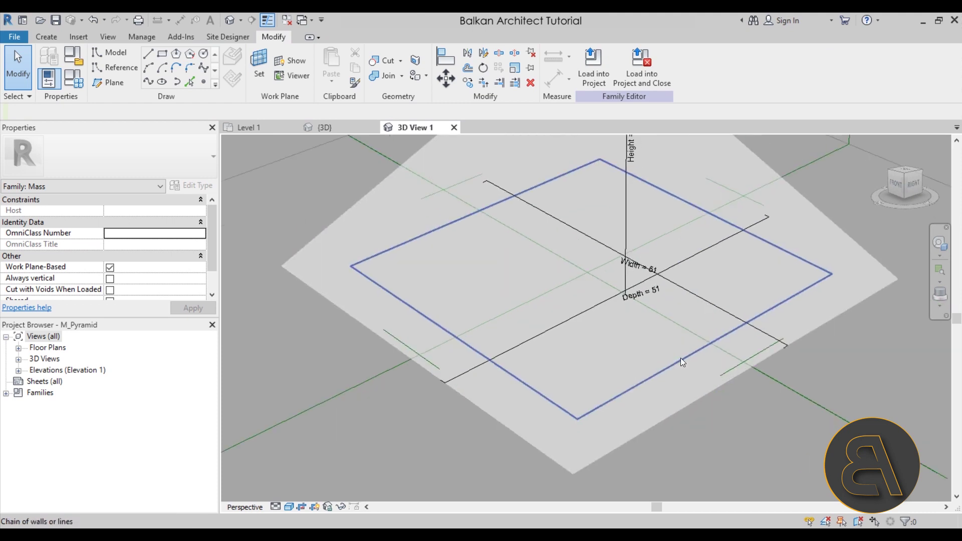
left_click(680, 358)
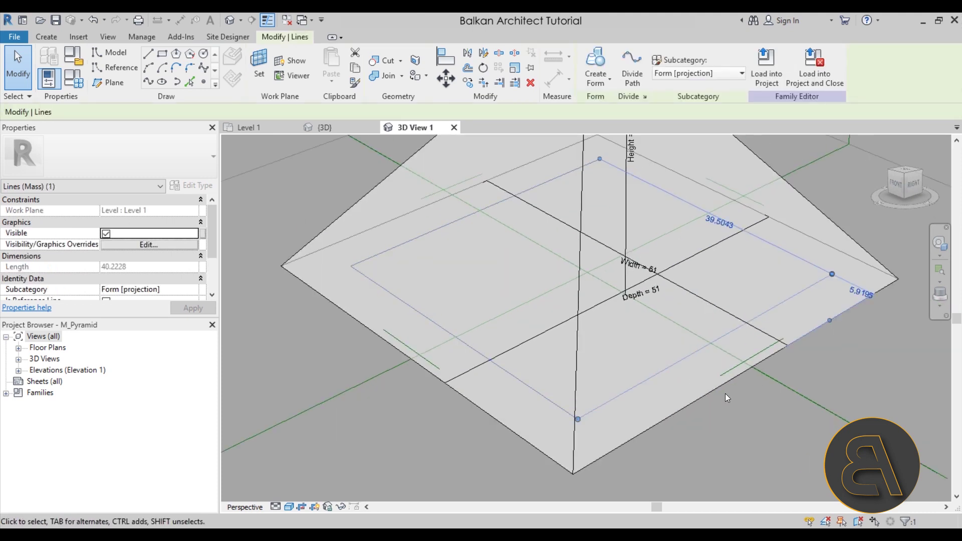
left_click(861, 293)
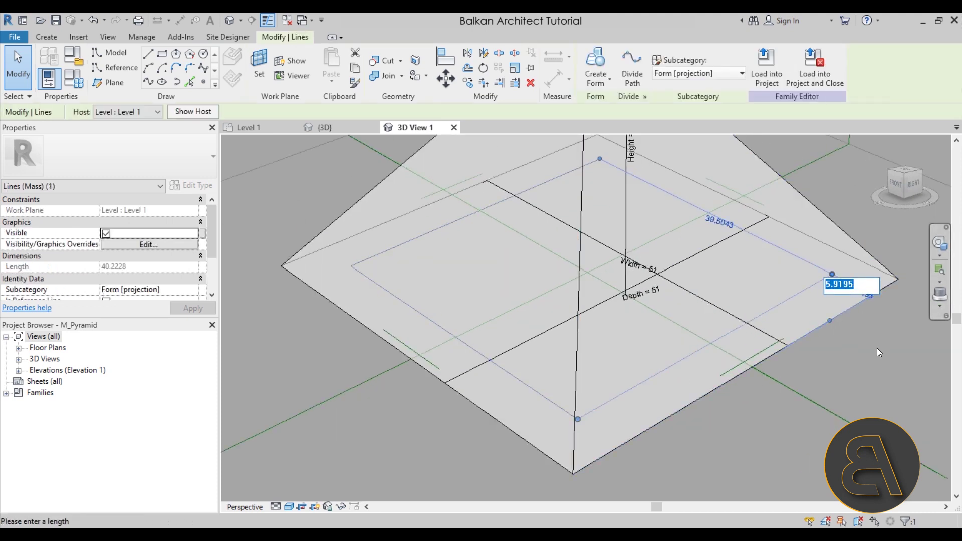
type("7")
key("Escape")
key("Escape")
- Set the distance from the rectangle's back line to the pyramid's back base edge to 6 m
middle_click_drag(879, 347, 646, 364, "shift")
left_click(718, 374)
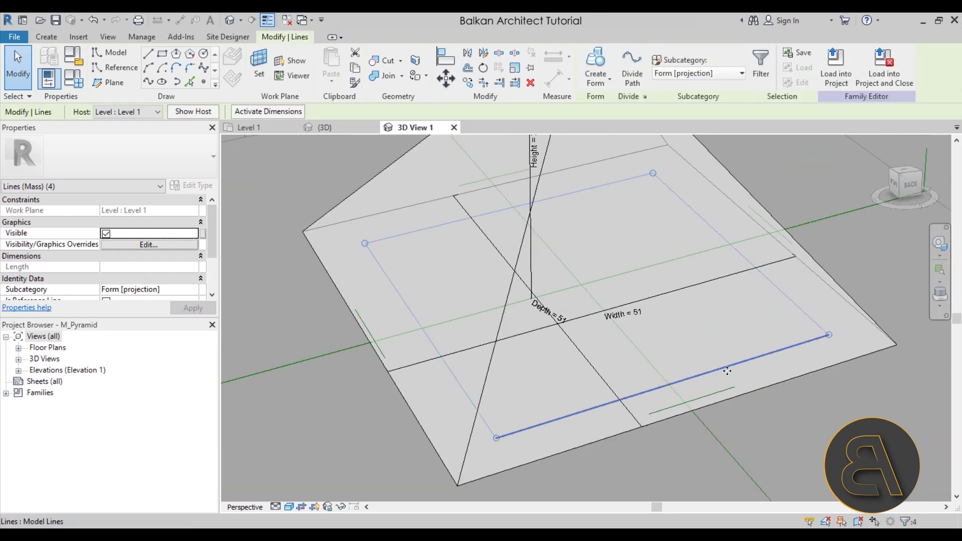
left_click(850, 363)
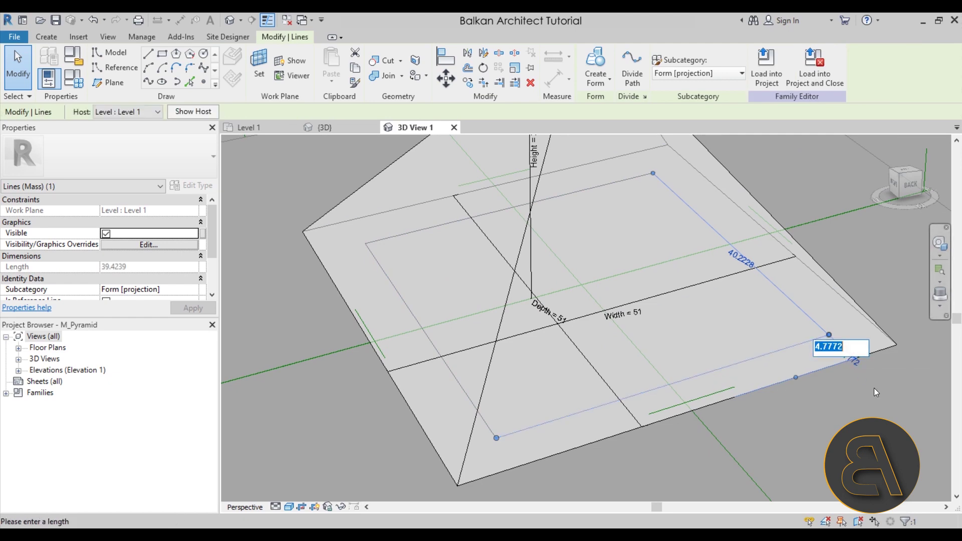
type("6")
key("Return")
- Set the distance from the rectangle's left line to the pyramid's left base edge to 6 m
middle_click_drag(870, 387, 648, 305, "shift")
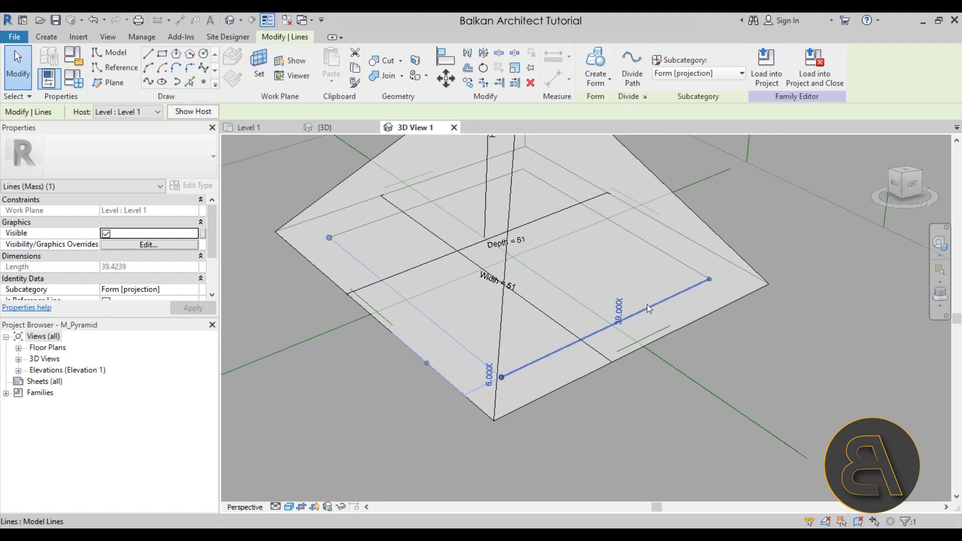
scroll(647, 305, "up", 2)
left_click(648, 306)
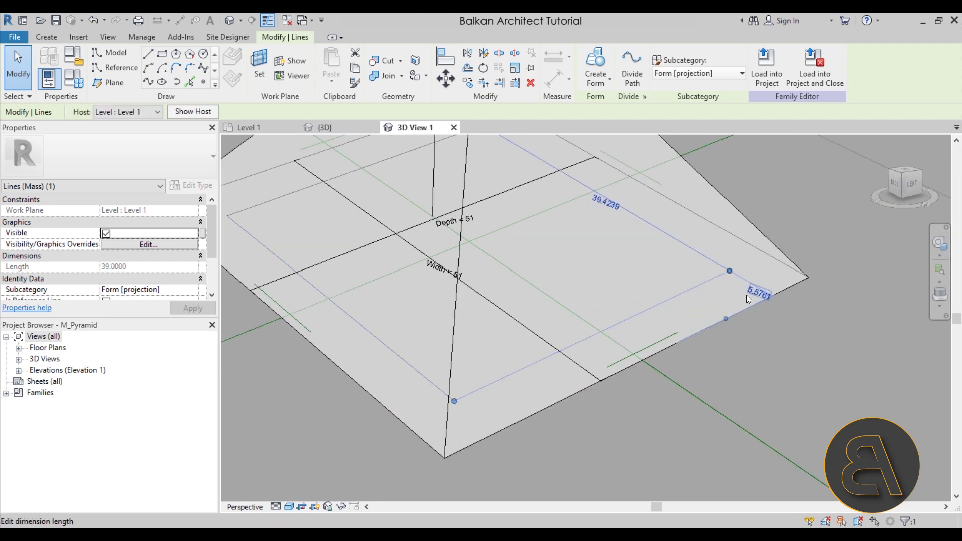
type("6")
key("Return")
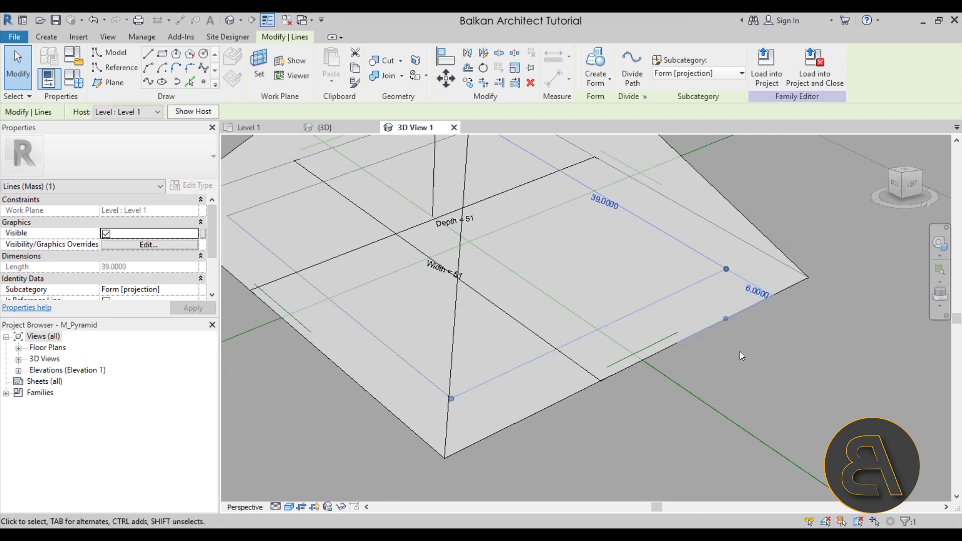
left_click(747, 354)
- Open the pyramid family's South elevation view
scroll(747, 354, "down", 2)
middle_click_drag(747, 354, 453, 260, "shift")
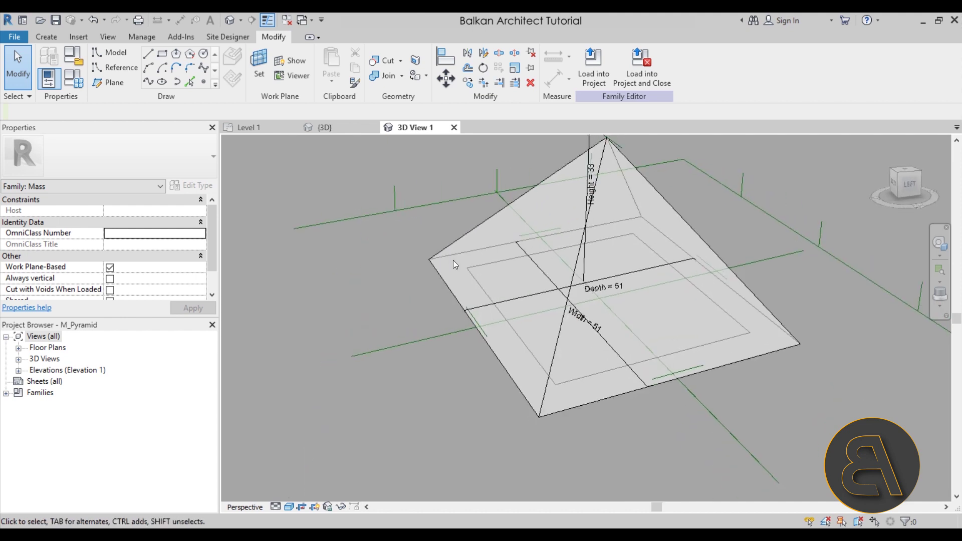
middle_click_drag(606, 309, 647, 320, "shift")
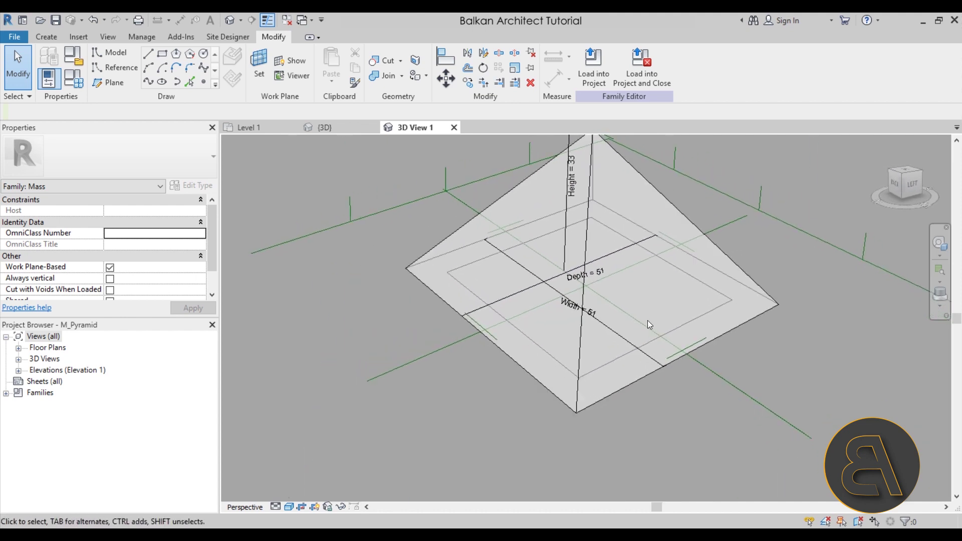
left_click(19, 370)
double_click(51, 404)
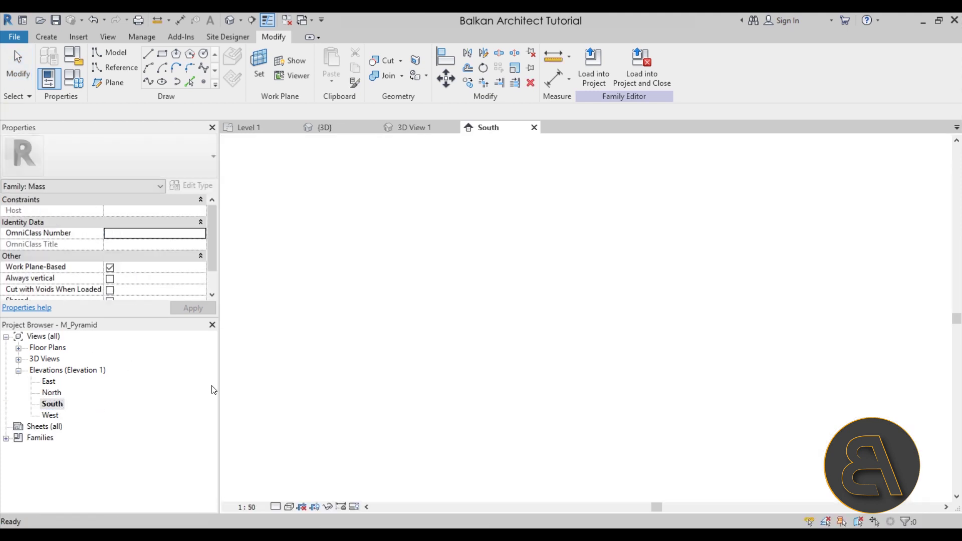
- Draw a horizontal reference plane across the pyramid about 7.8 m below its apex in the South elevation
middle_click_drag(657, 387, 646, 364)
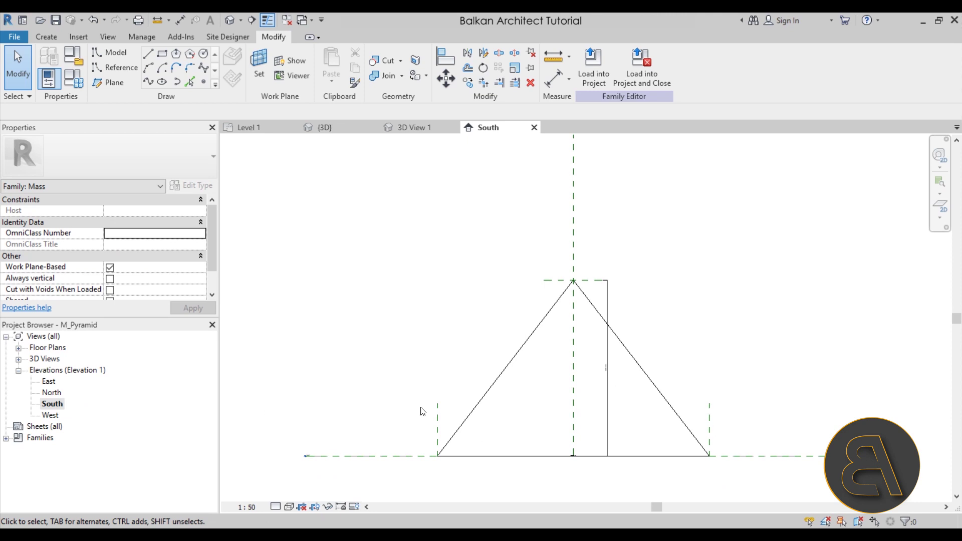
scroll(587, 353, "up", 2)
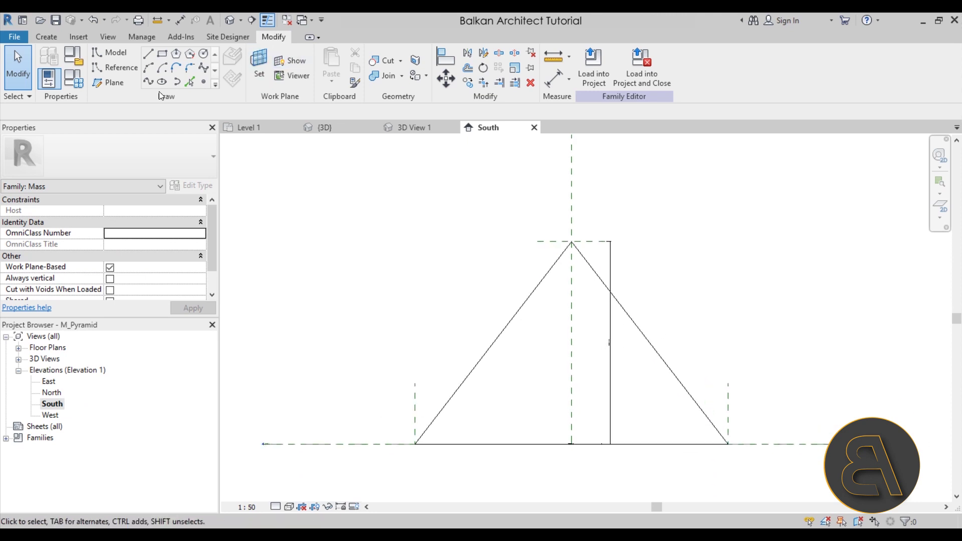
left_click(112, 84)
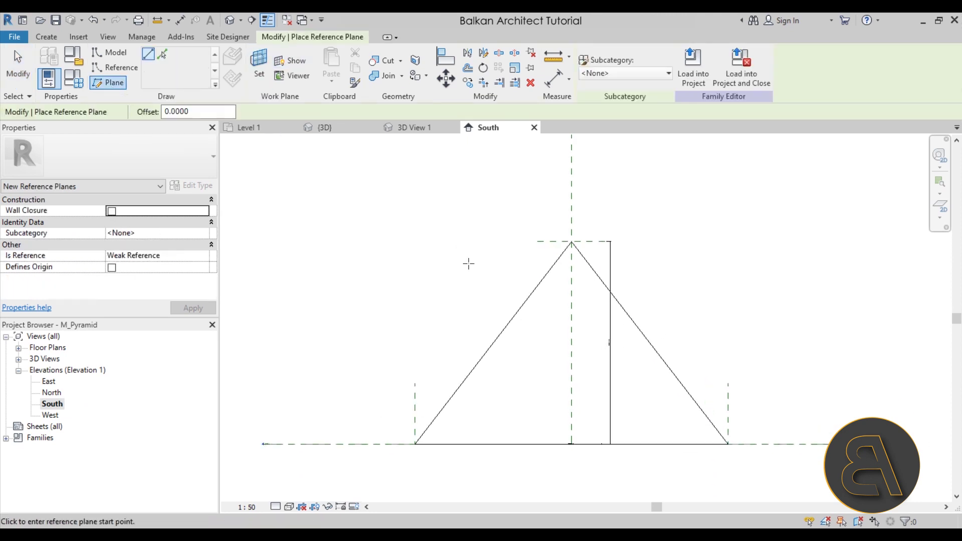
left_click(461, 289)
left_click(722, 289)
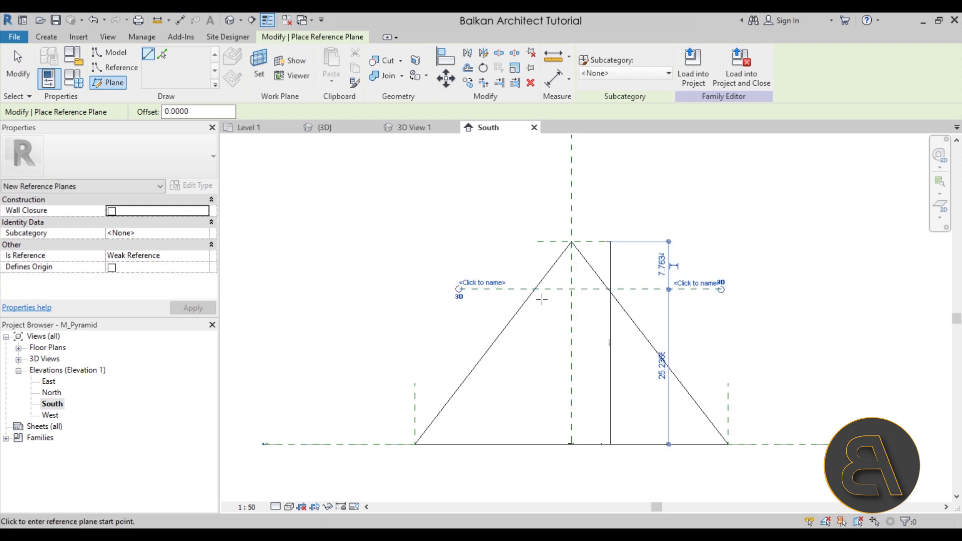
key("Escape")
- Name the new horizontal reference plane 1
left_click(568, 295)
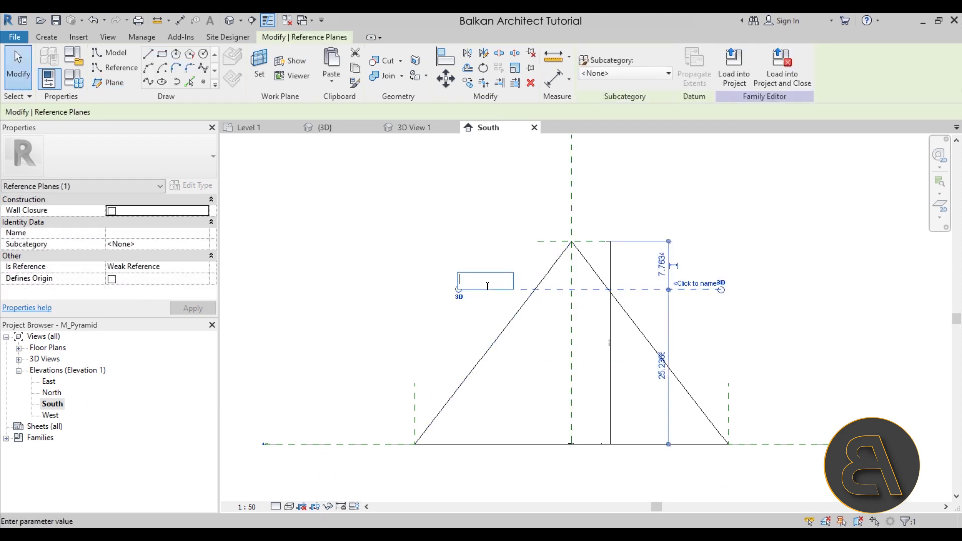
type("1")
key("Return")
key("Escape")
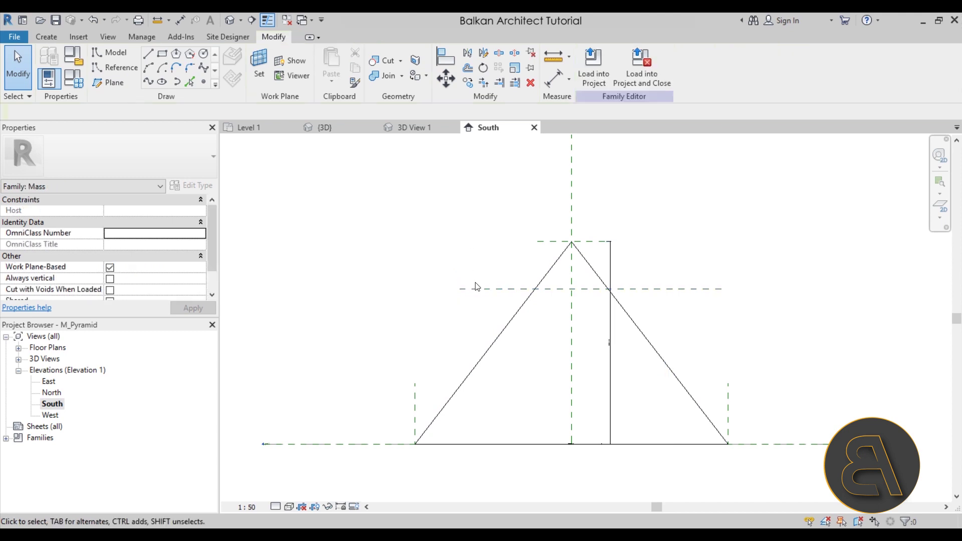
- Open the pyramid family's Level 1 floor plan view
left_click(18, 348)
double_click(53, 359)
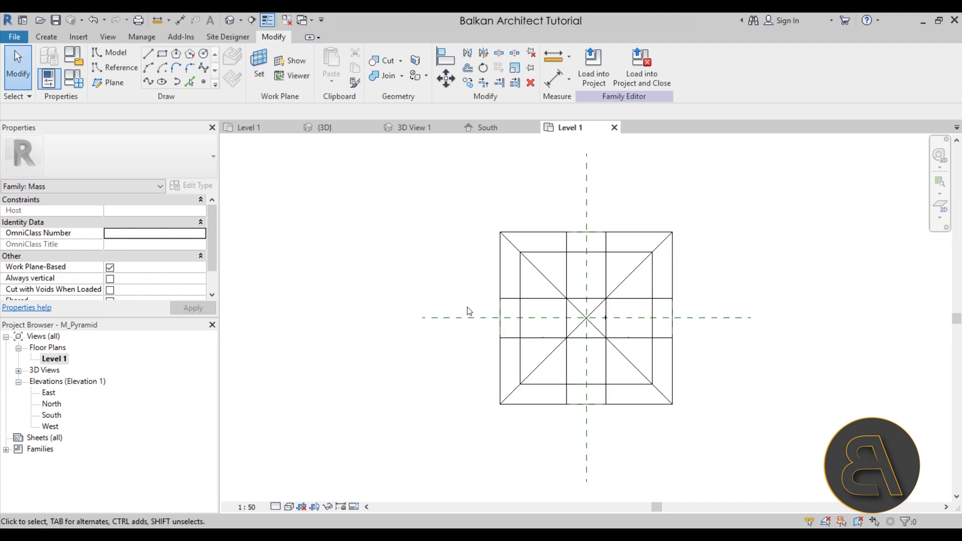
scroll(621, 305, "up", 5)
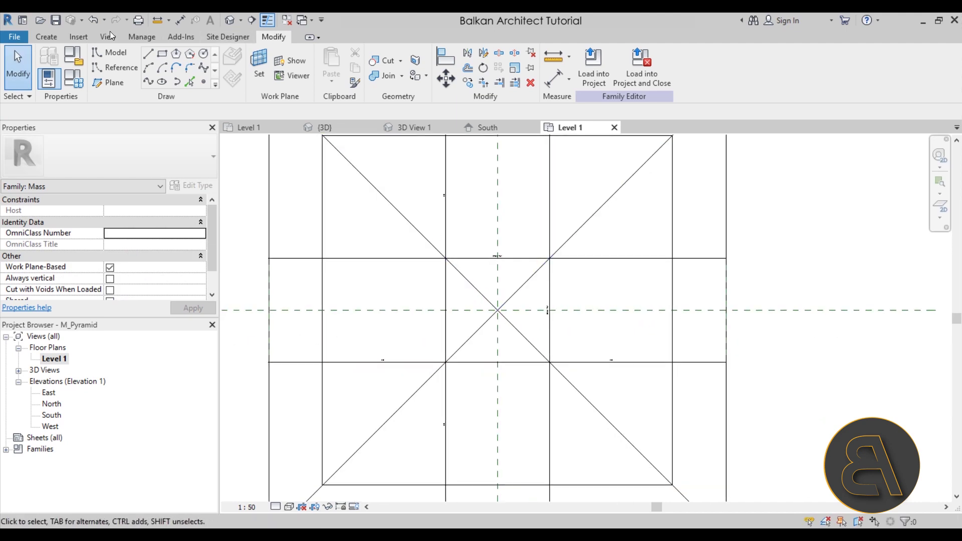
- Sketch a model-line rectangle about 13 by 13 m around the pyramid's centre, with Reference Plane : 1 as its placement plane
left_click(163, 56)
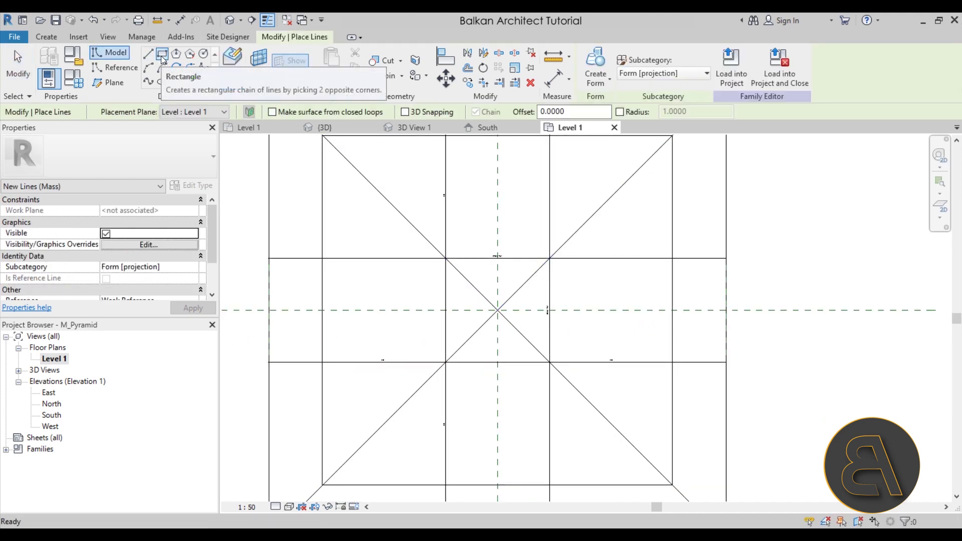
left_click(182, 113)
left_click(173, 144)
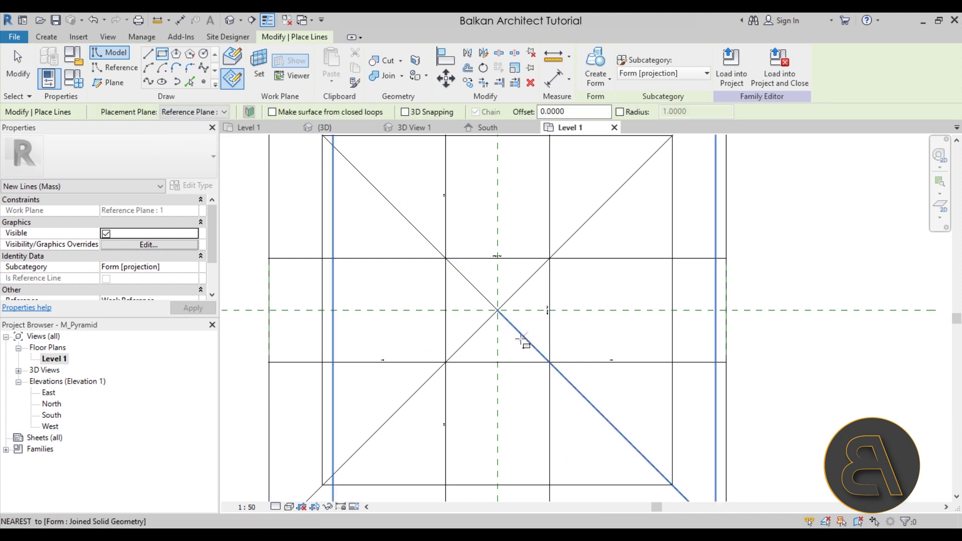
middle_click_drag(518, 335, 480, 284)
scroll(425, 226, "up", 3)
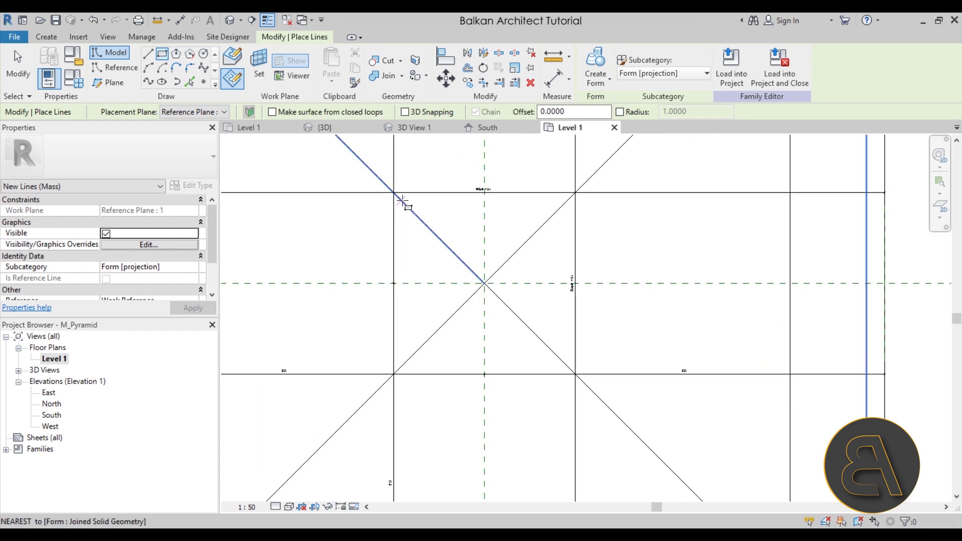
left_click(382, 182)
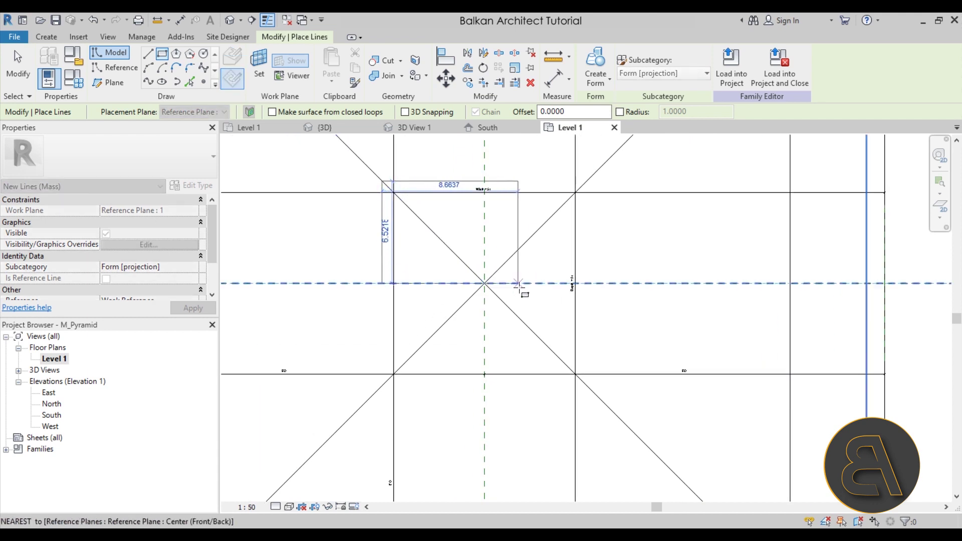
left_click(588, 385)
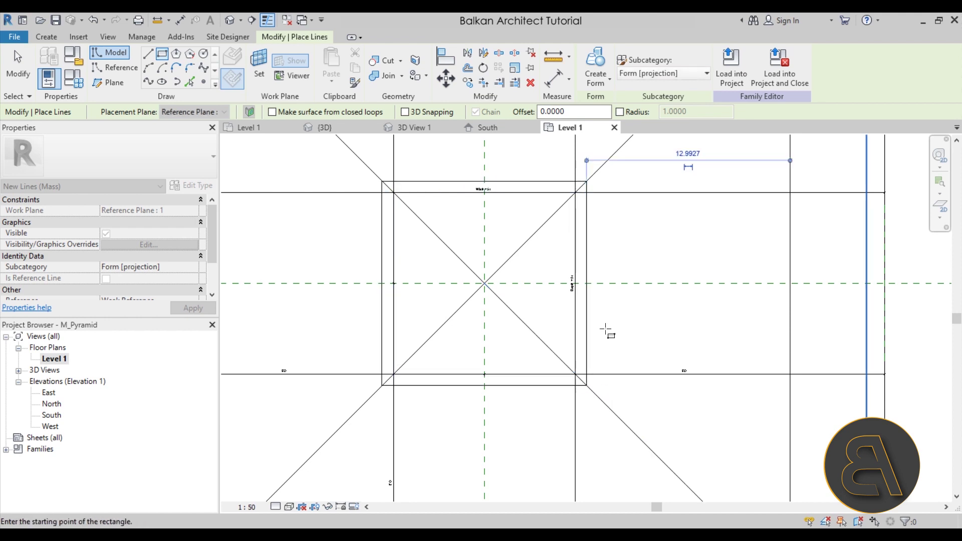
scroll(516, 280, "down", 3)
key("Escape")
key("Escape")
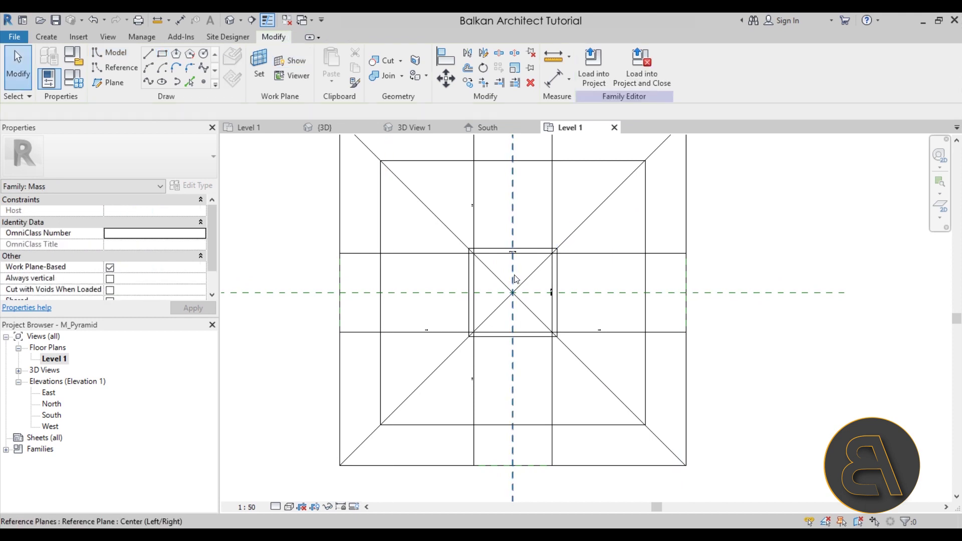
- Open the default 3D view of the family and select the upper rectangle's four lines
left_click(230, 22)
middle_click_drag(578, 321, 576, 288, "shift")
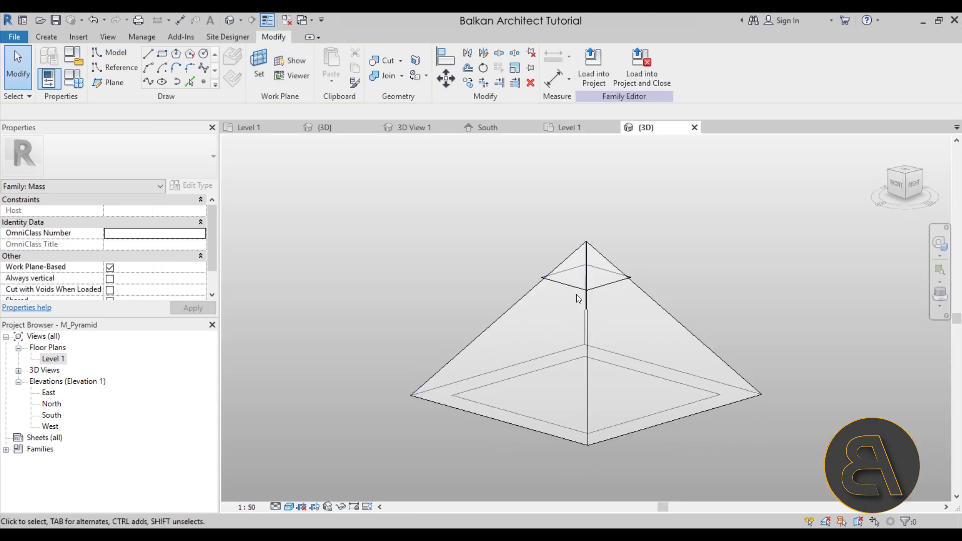
left_click(576, 287)
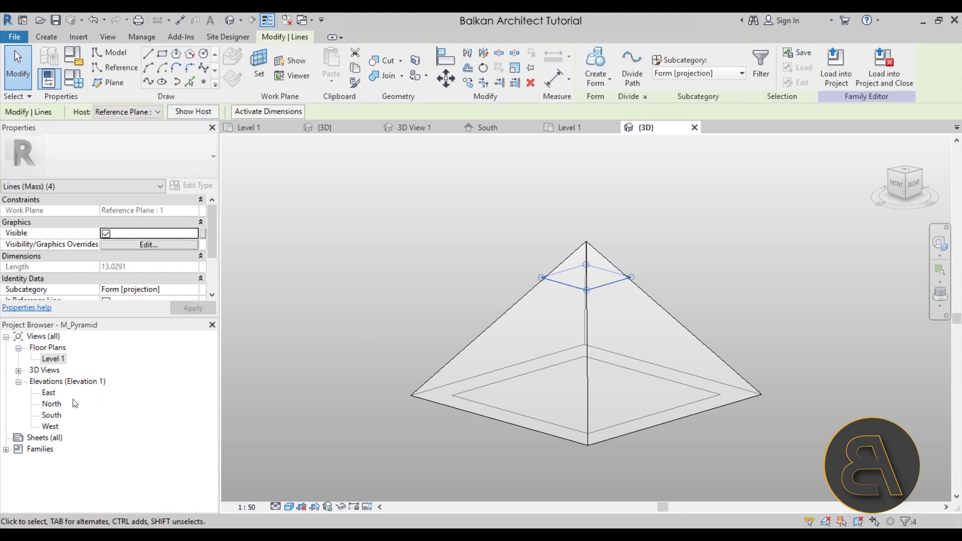
- In the South elevation, move reference plane 1 down to 10 m below the apex, 23 m above the base
double_click(51, 415)
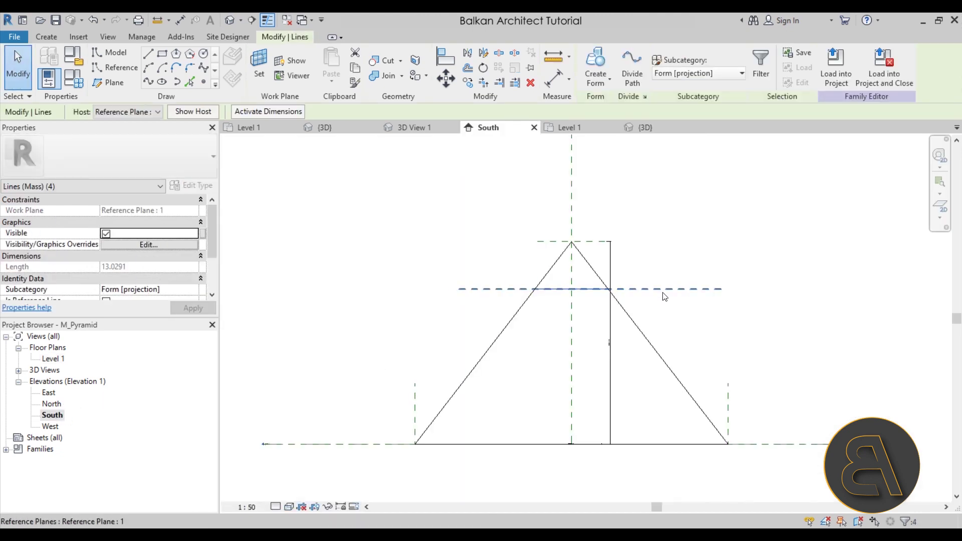
left_click(655, 289)
left_click_drag(653, 302, 654, 303)
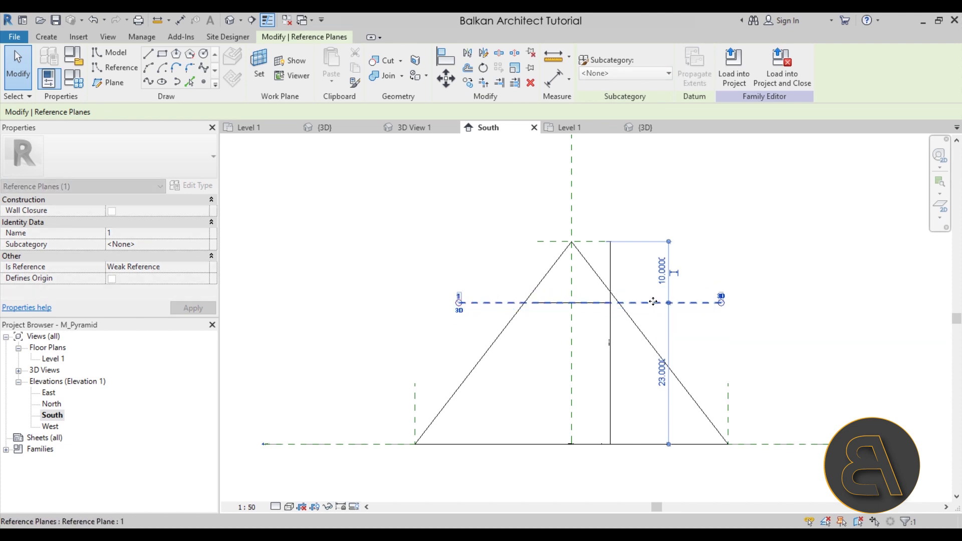
left_click(418, 330)
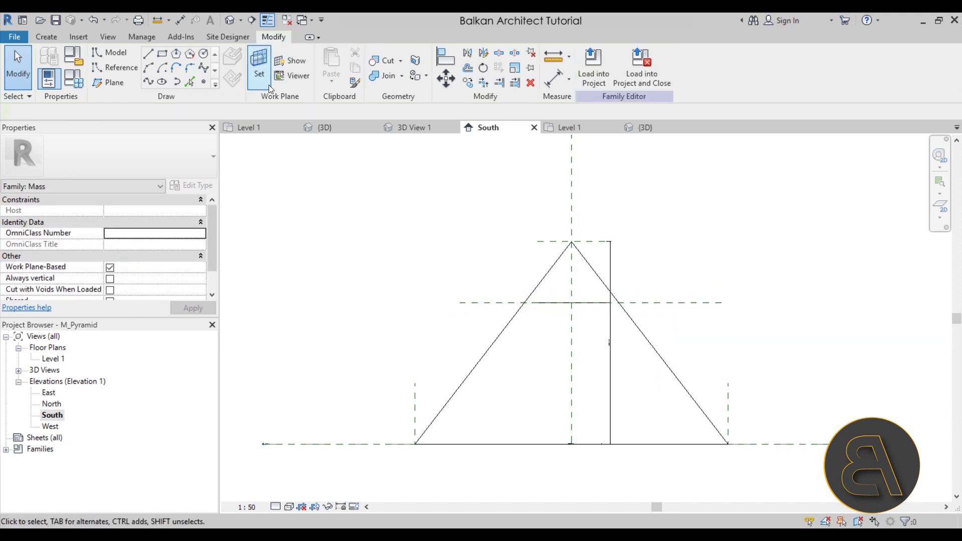
- In 3D View 1, shrink the upper rectangle along the pyramid's depth, bringing one side to 10 m spacing and the opposite side to 7 m
left_click(426, 128)
scroll(614, 254, "up", 5)
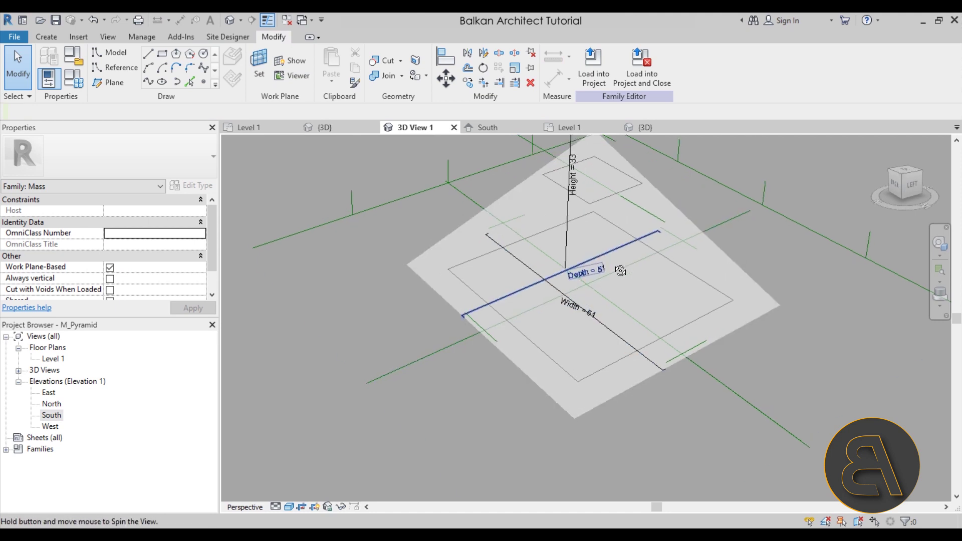
left_click(609, 181)
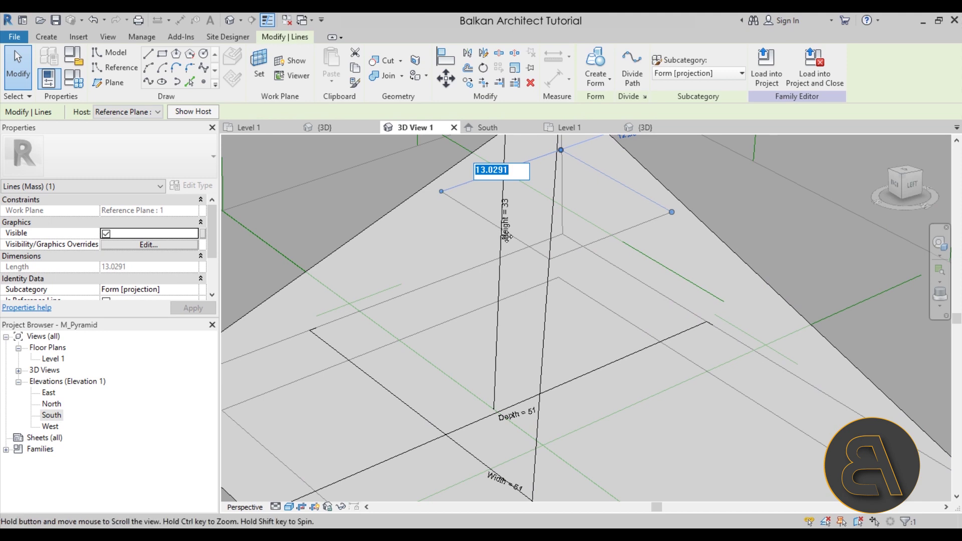
middle_click_drag(506, 231, 498, 289)
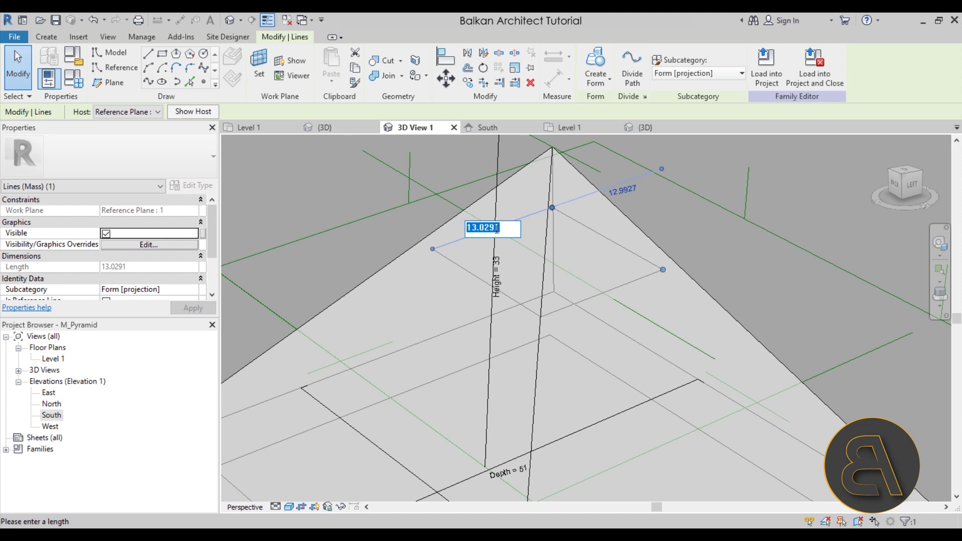
key("Return")
left_click(461, 264)
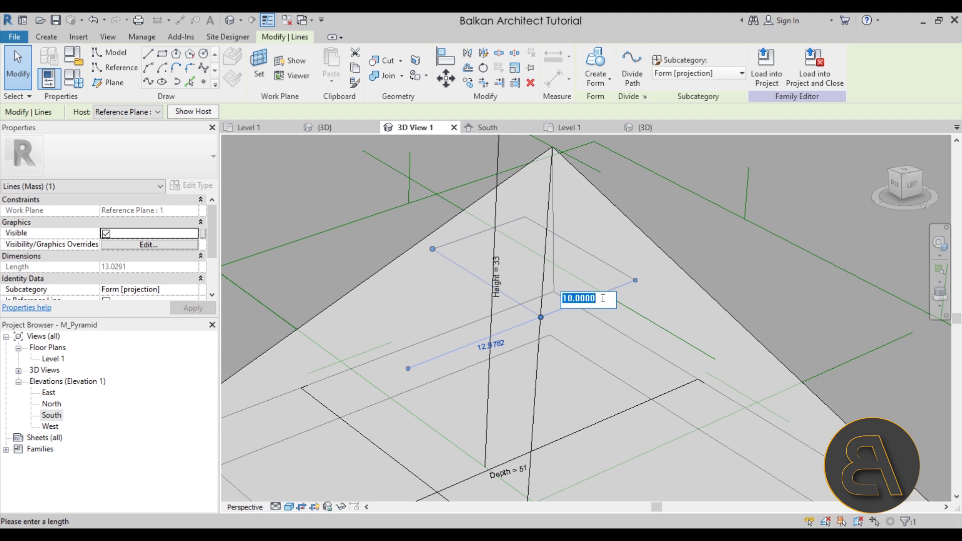
type("7")
key("Return")
left_click(584, 327)
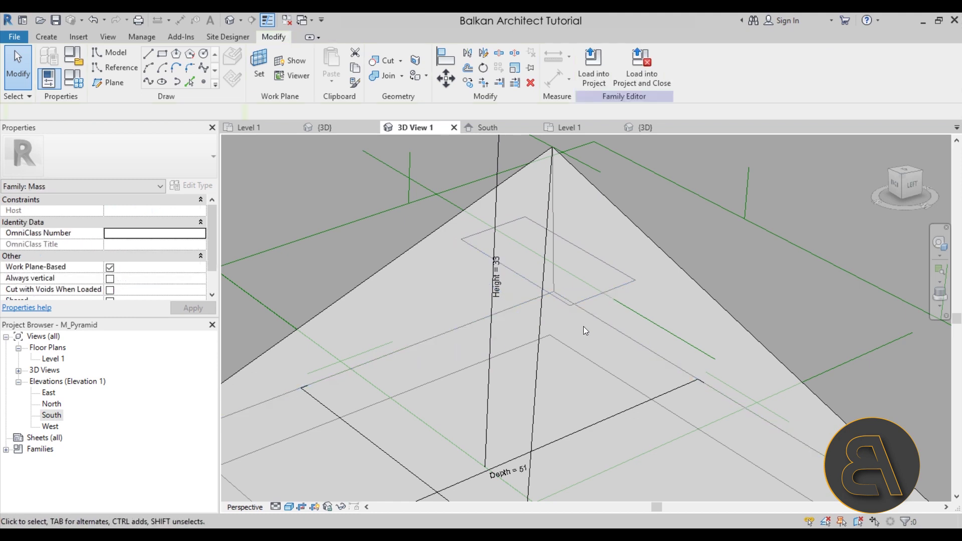
- Shrink the upper rectangle along the pyramid's width, bringing one side to 10 m spacing and the opposite side to 7 m
left_click(600, 297)
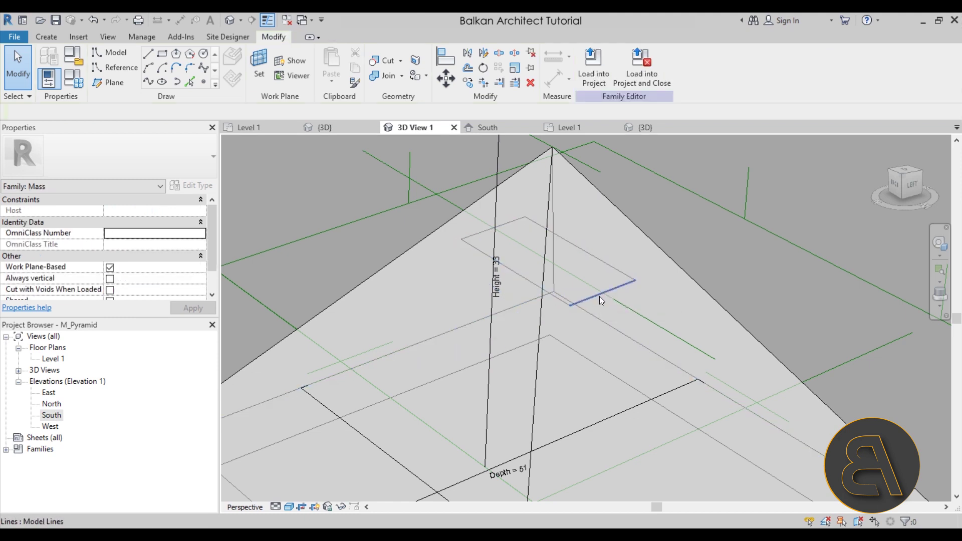
type("3")
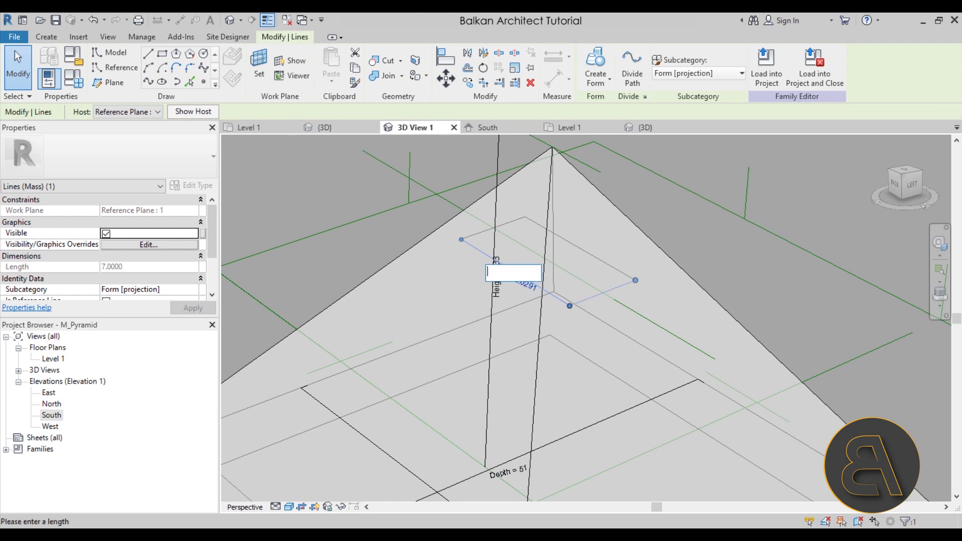
key("Return")
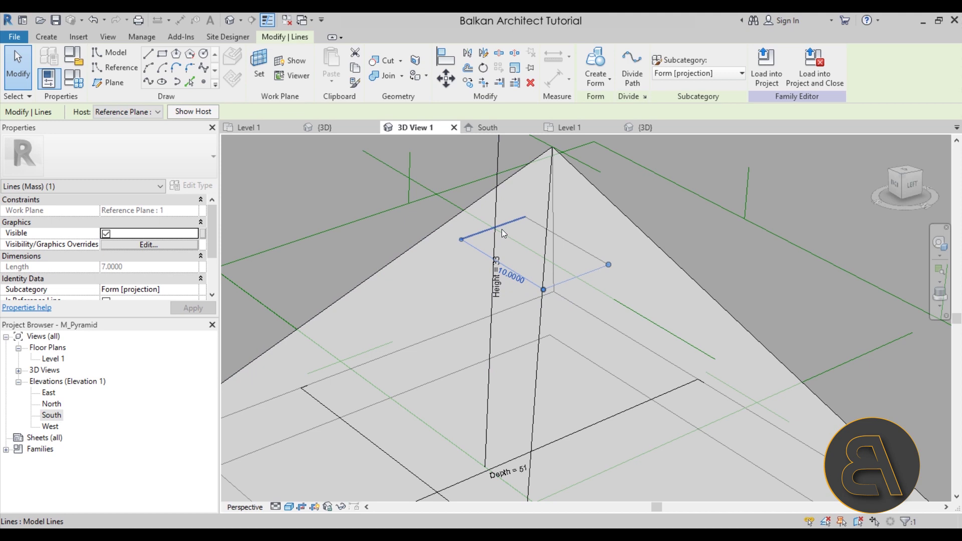
left_click(510, 275)
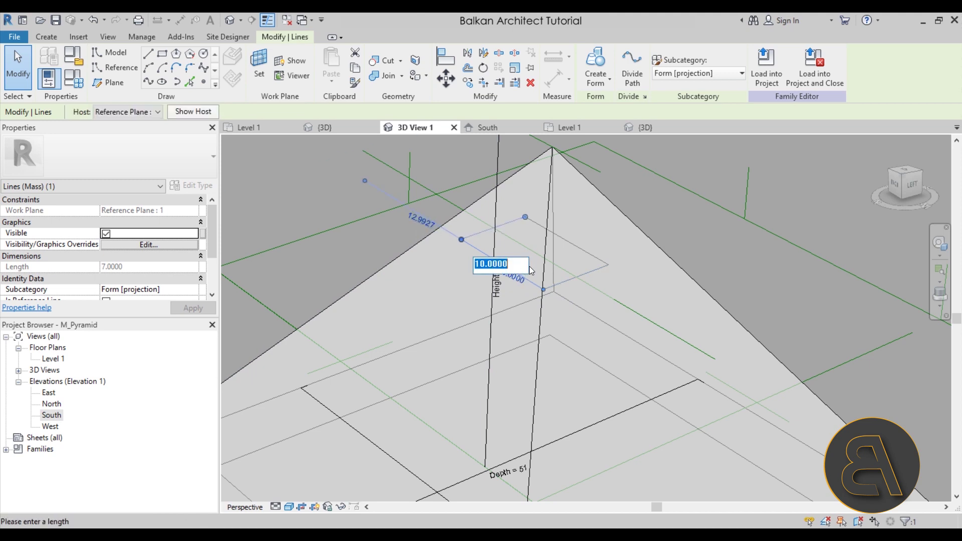
type("7")
key("Return")
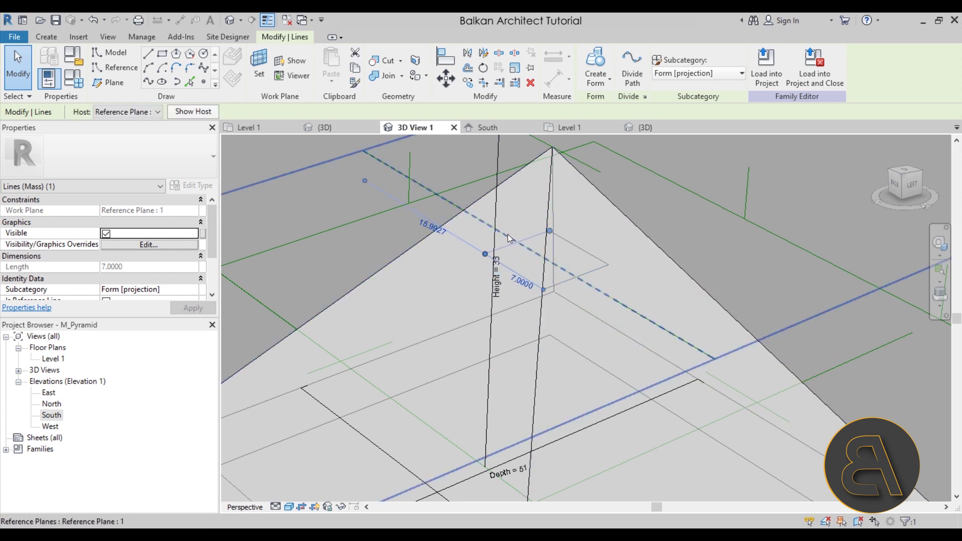
- Create a void form between the 7 by 7 m upper rectangle and the inner base rectangle, and inspect the hollowed pyramid
left_click(337, 266)
middle_click_drag(342, 261, 592, 293, "shift")
key("Tab")
left_click(597, 220)
key("Tab")
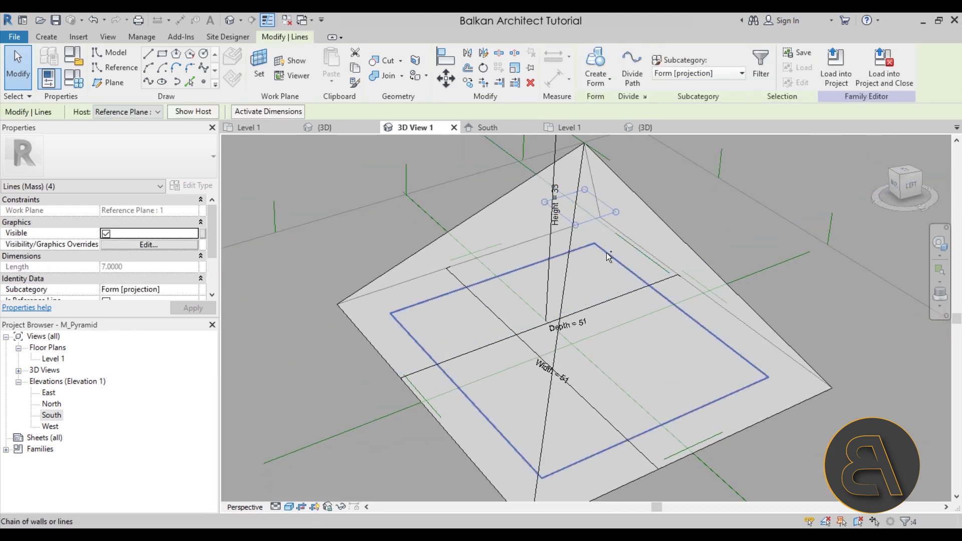
left_click(606, 252, "ctrl")
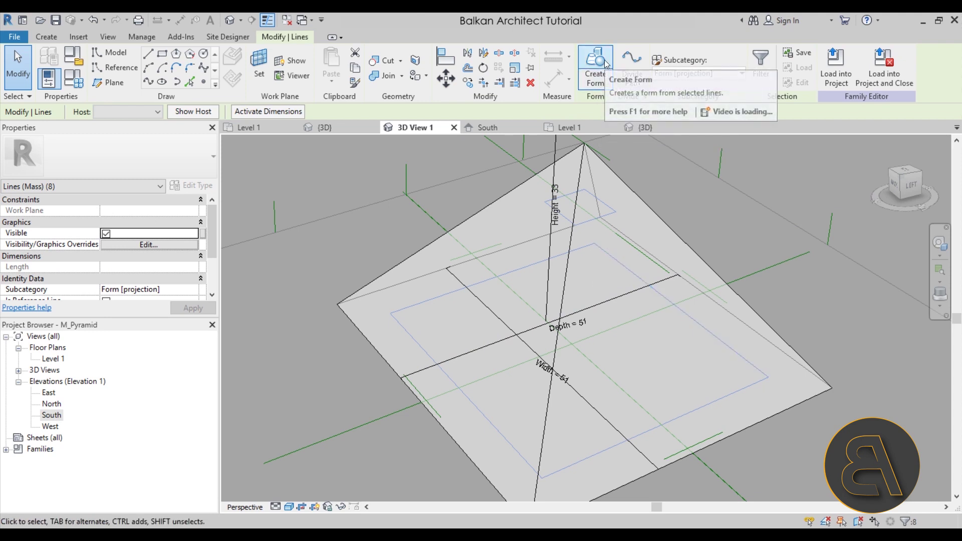
left_click(603, 85)
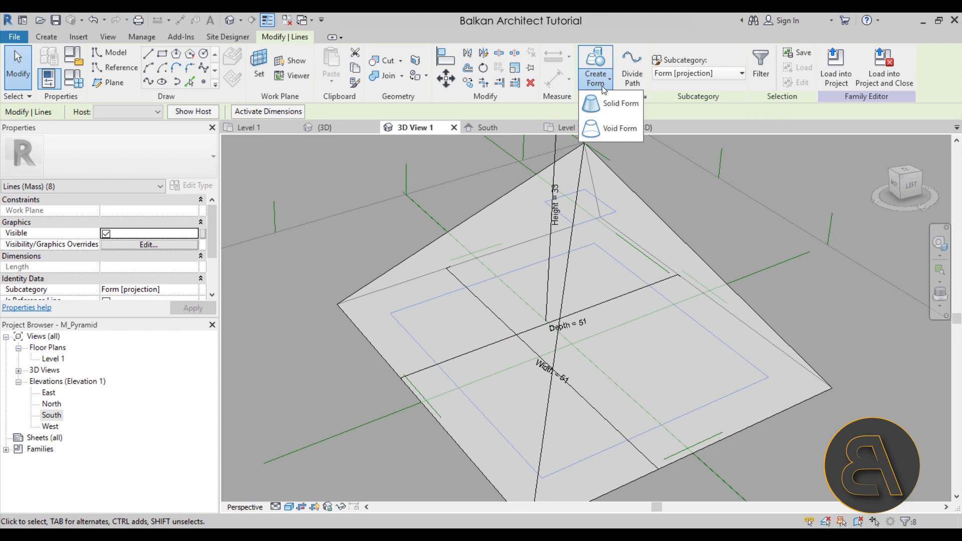
left_click(613, 129)
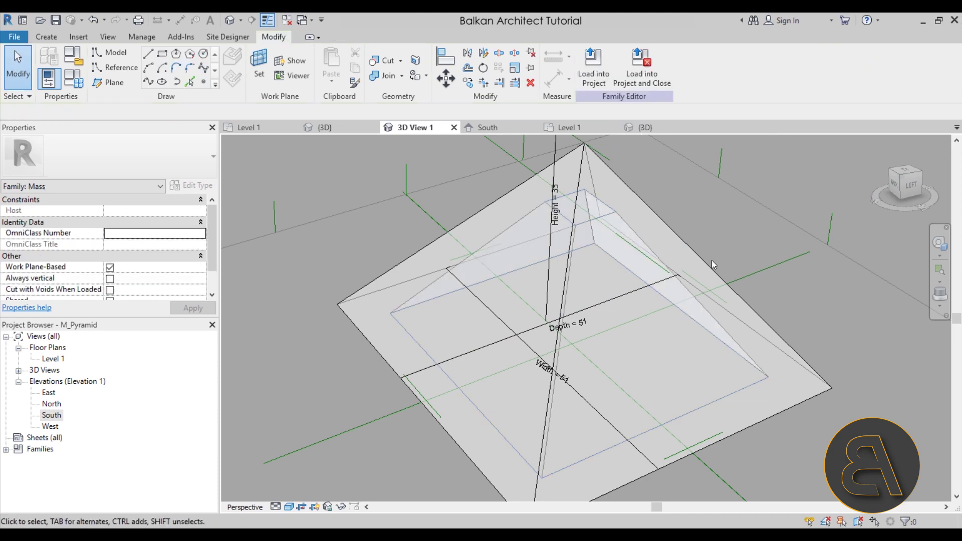
middle_click_drag(708, 239, 523, 203, "shift")
scroll(523, 203, "up", 5)
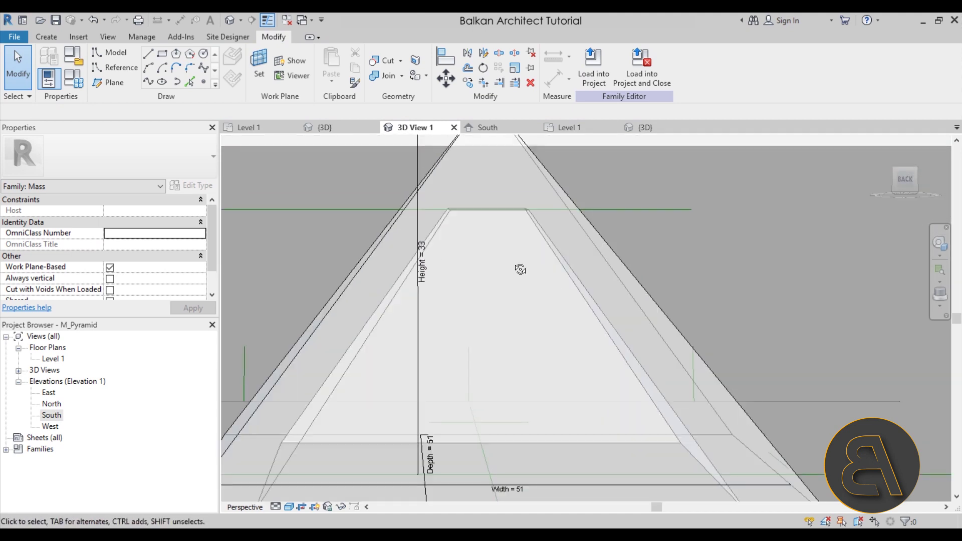
middle_click_drag(523, 235, 489, 263, "shift")
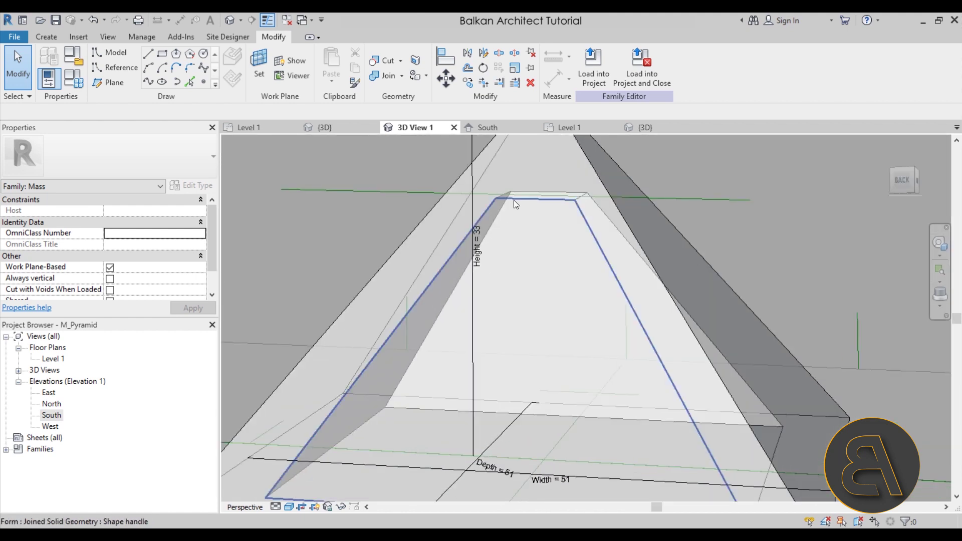
- Select the void's upper face in 3D View 1 and examine the hollowed pyramid from several angles
key("Tab")
key("Tab")
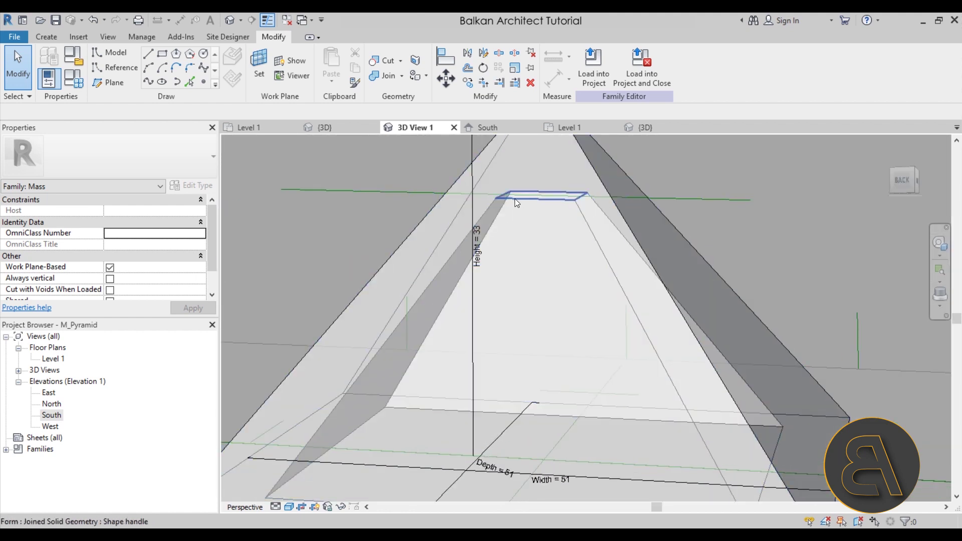
left_click(516, 198)
left_click_drag(543, 223, 544, 242)
middle_click_drag(550, 249, 517, 295, "shift")
scroll(508, 255, "down", 3)
middle_click_drag(512, 260, 506, 316, "shift")
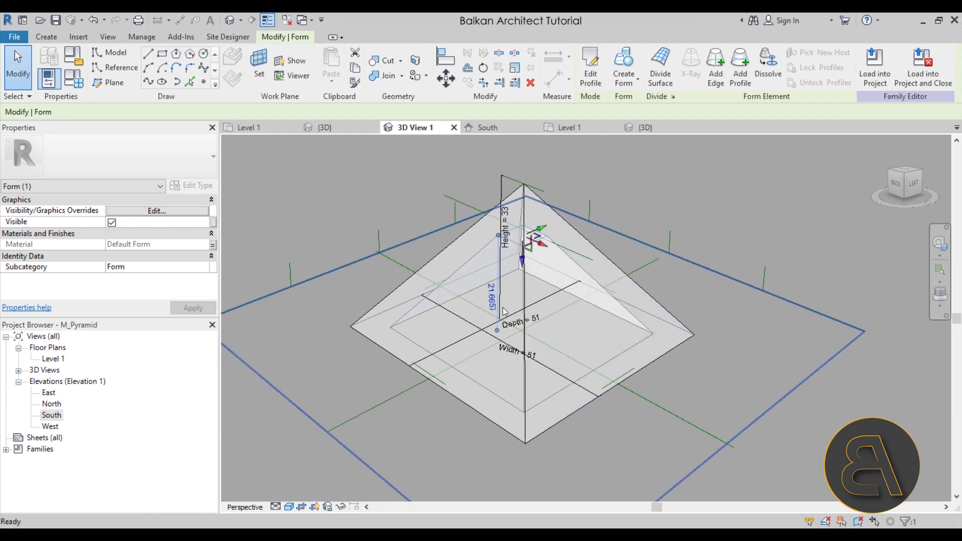
left_click(391, 234)
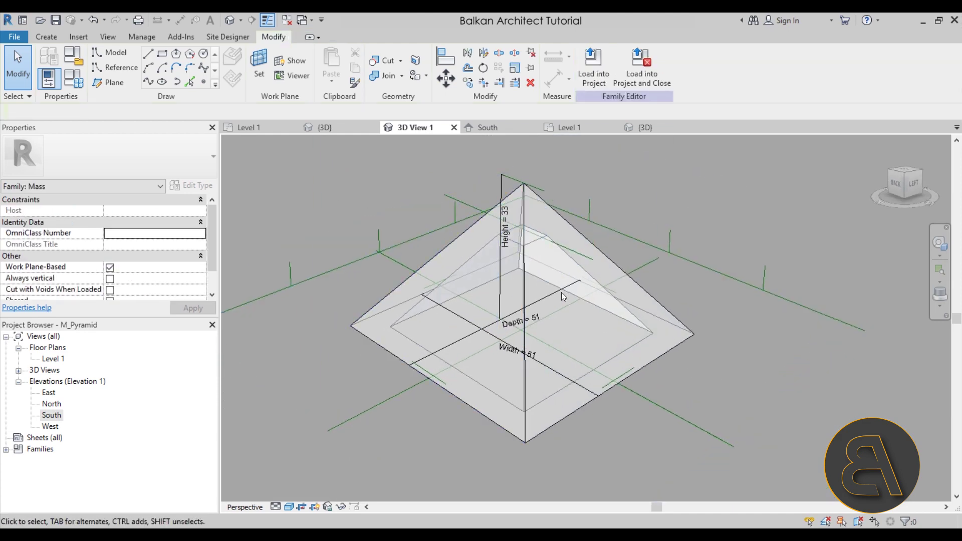
- Load the M_Pyramid family into the project, overwriting the existing version and its parameter values, and inspect the updated mass
left_click(602, 85)
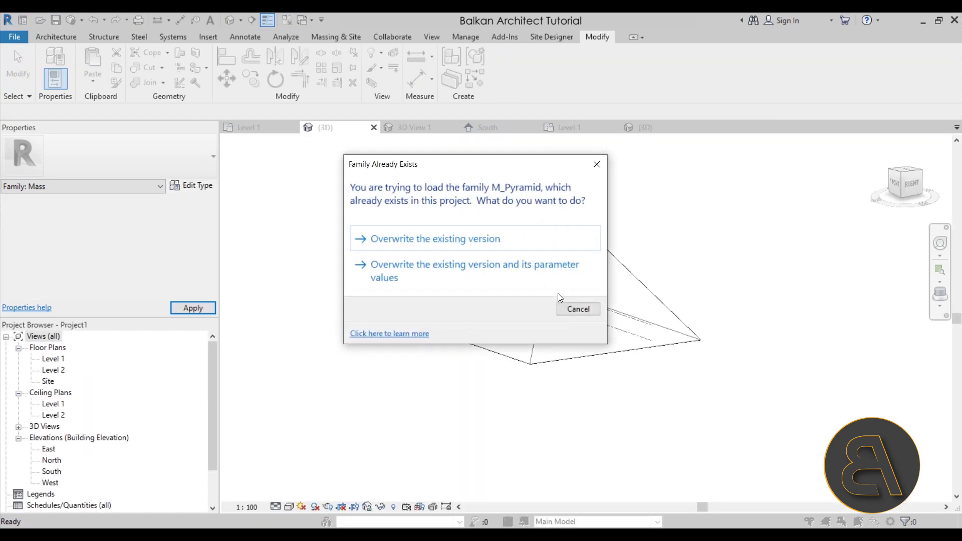
left_click(420, 262)
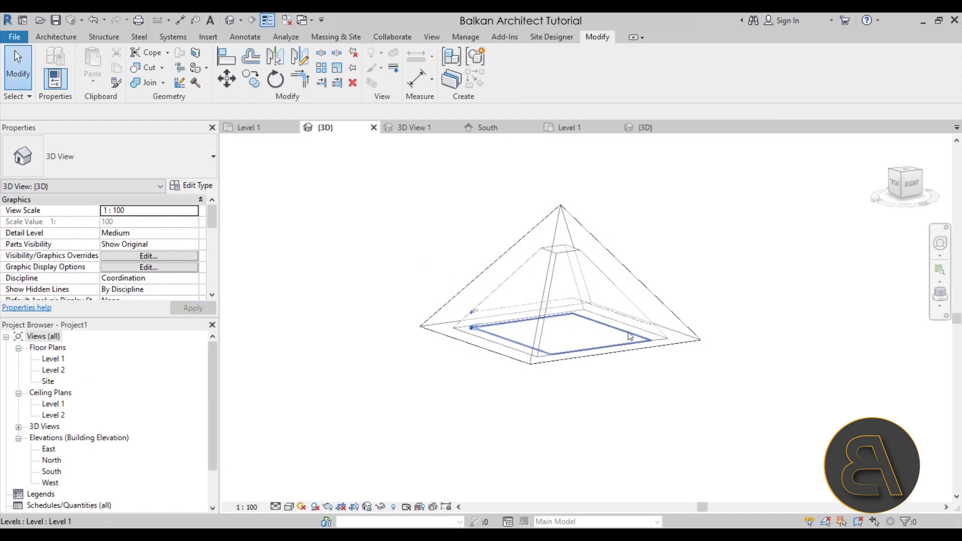
middle_click_drag(580, 404, 470, 405, "shift")
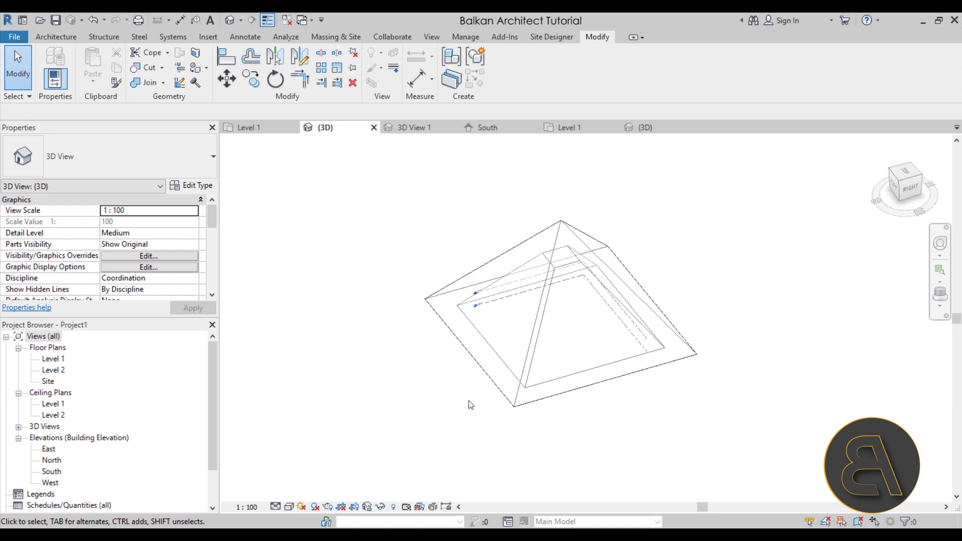
middle_click_drag(468, 411, 492, 369, "shift")
scroll(522, 268, "up", 3)
middle_click_drag(522, 269, 471, 252)
scroll(471, 252, "down", 3)
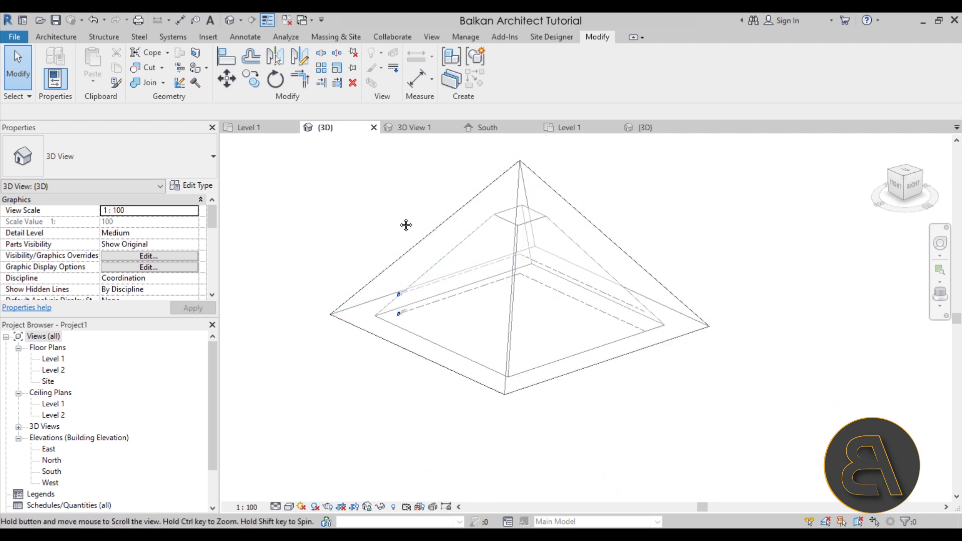
- Create a 1500 x 3000mm curtain system by face on the four sloping outer faces of the pyramid
left_click(342, 37)
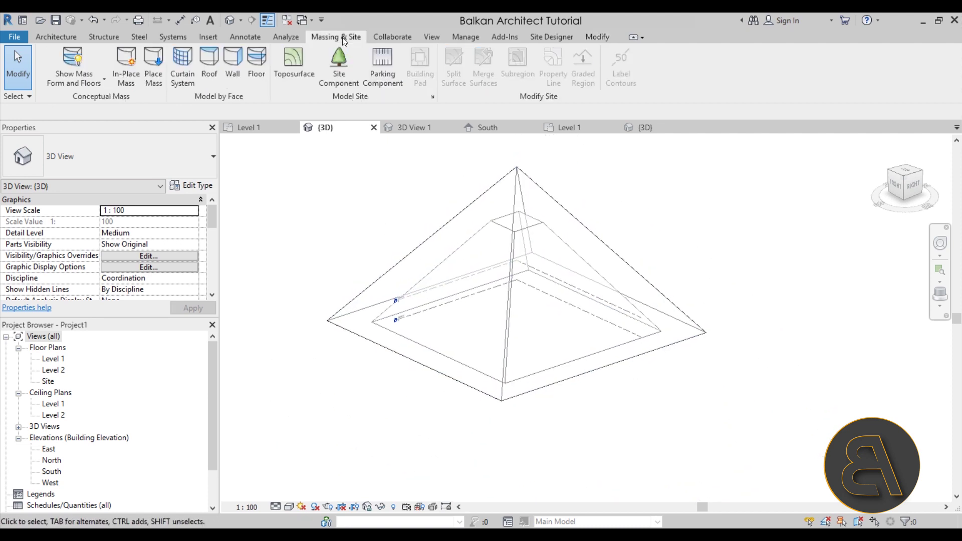
left_click(182, 80)
left_click(500, 209)
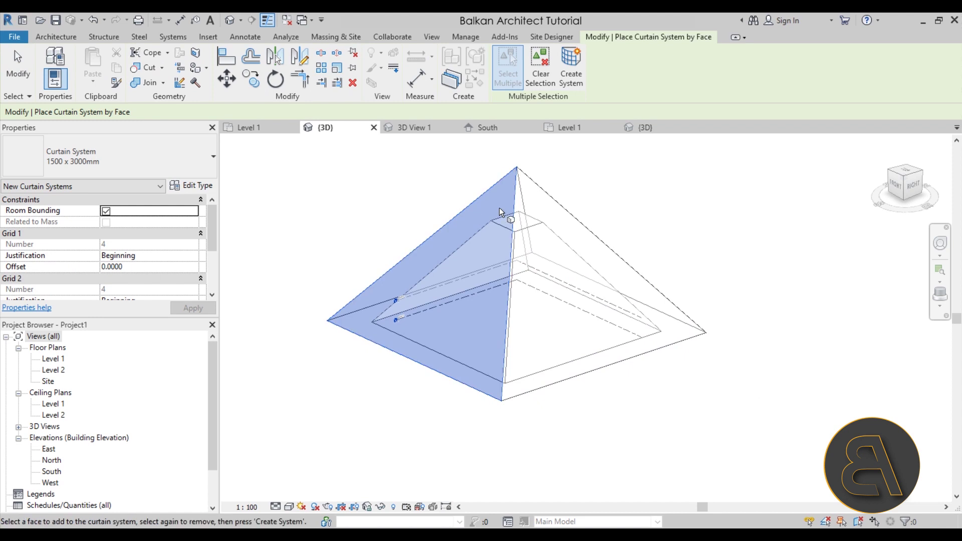
middle_click_drag(740, 311, 653, 305, "shift")
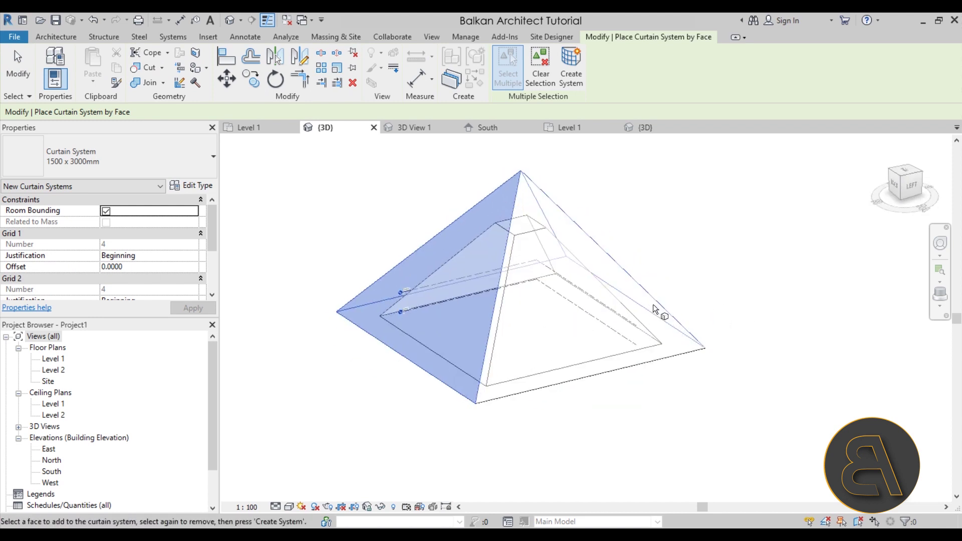
left_click(654, 357)
middle_click_drag(789, 407, 576, 386, "shift")
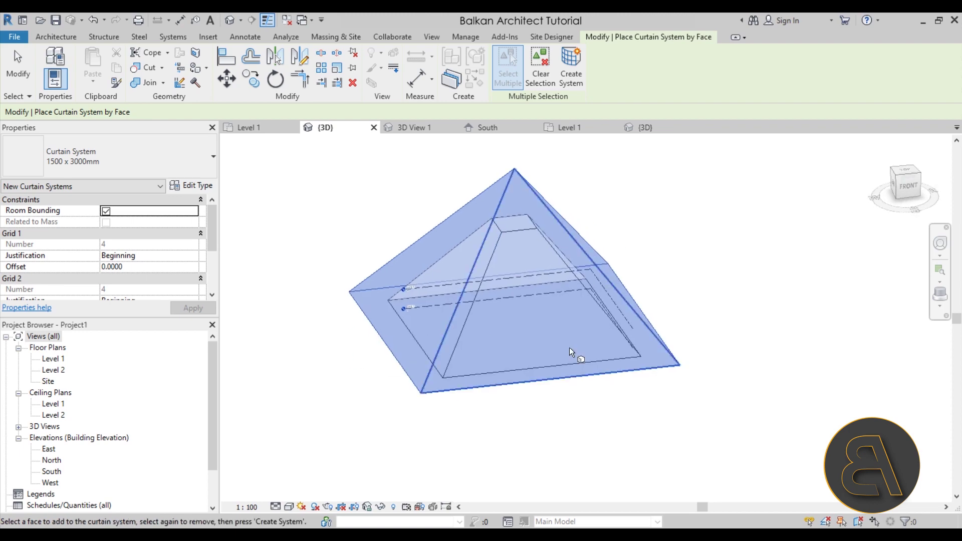
left_click(572, 84)
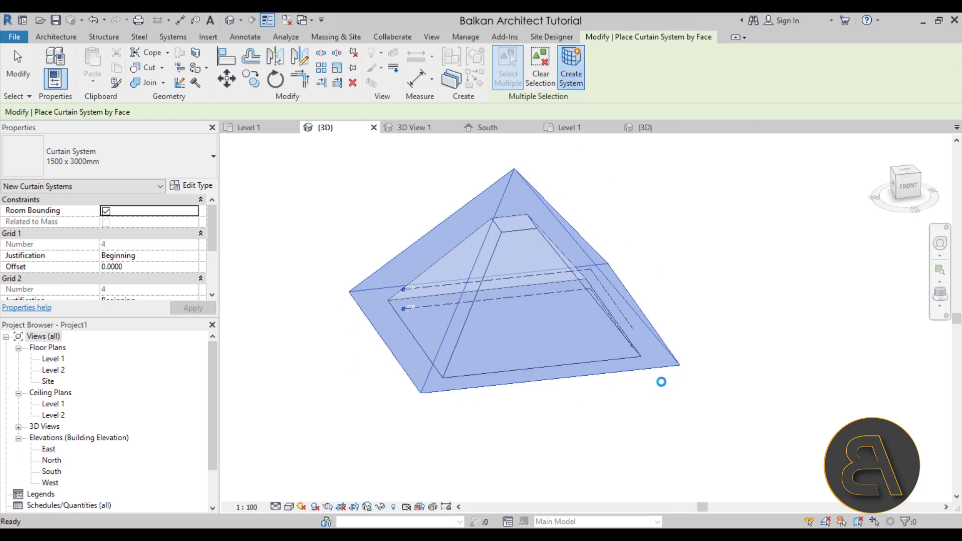
middle_click_drag(666, 389, 501, 300, "shift")
scroll(500, 297, "up", 3)
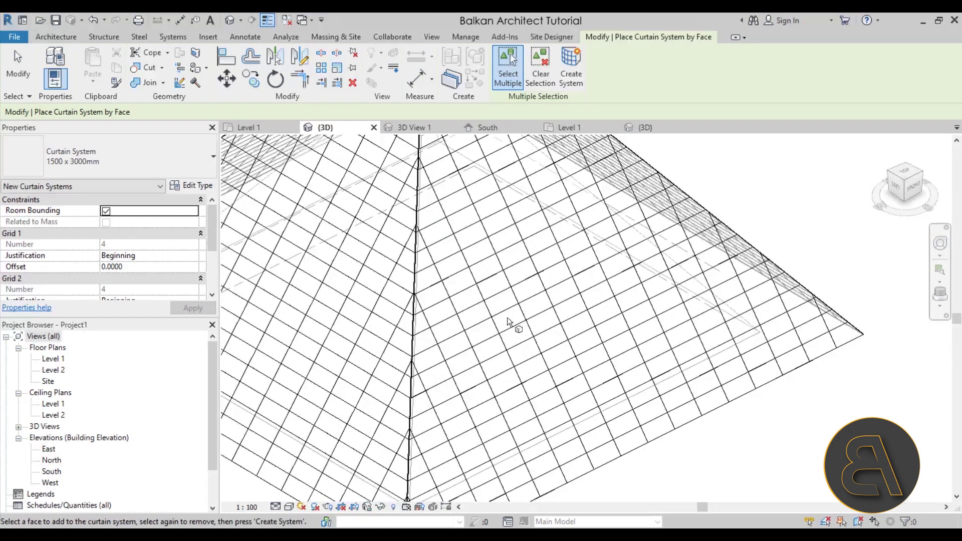
scroll(507, 317, "down", 4)
key("Escape")
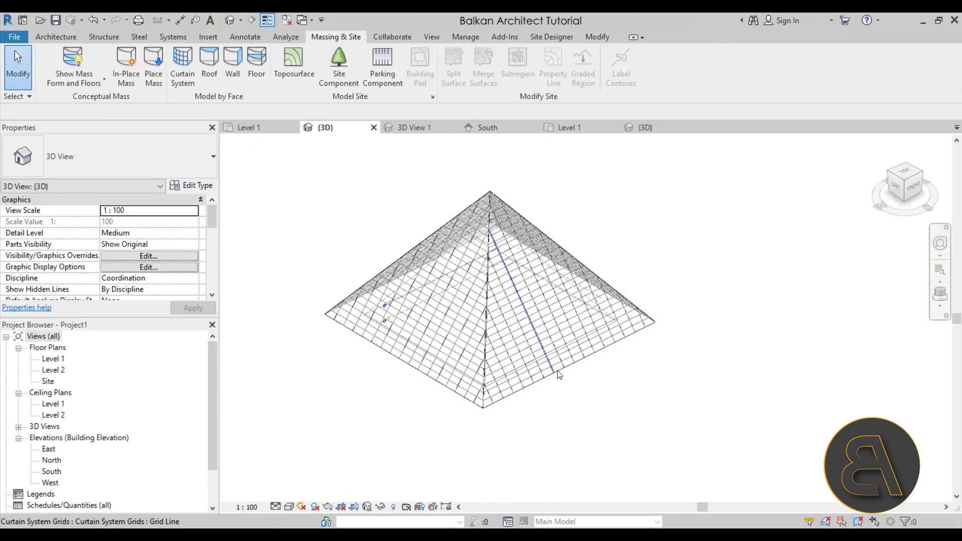
- Swap the two grid spacings in the curtain system's type properties, setting the Grid 1 spacing to 1.5 m
key("Tab")
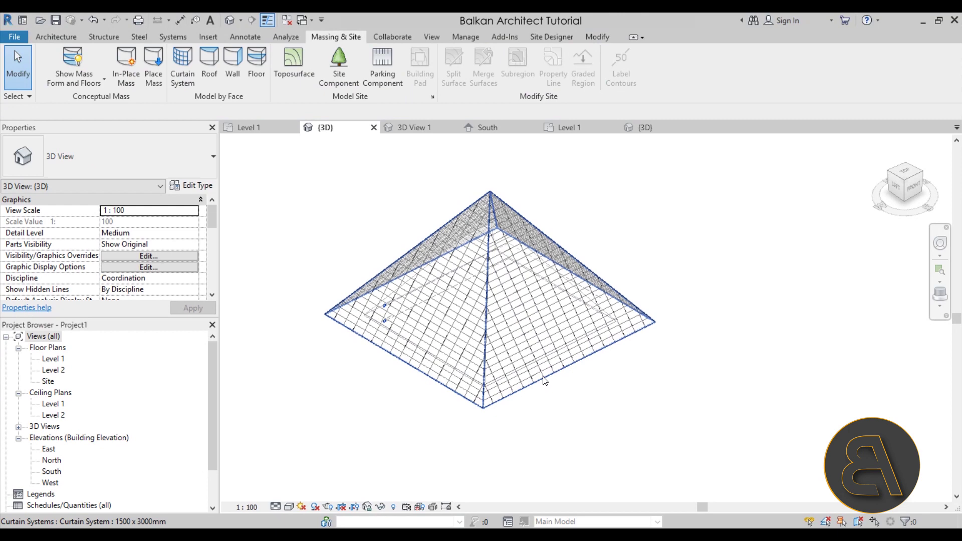
left_click(545, 381)
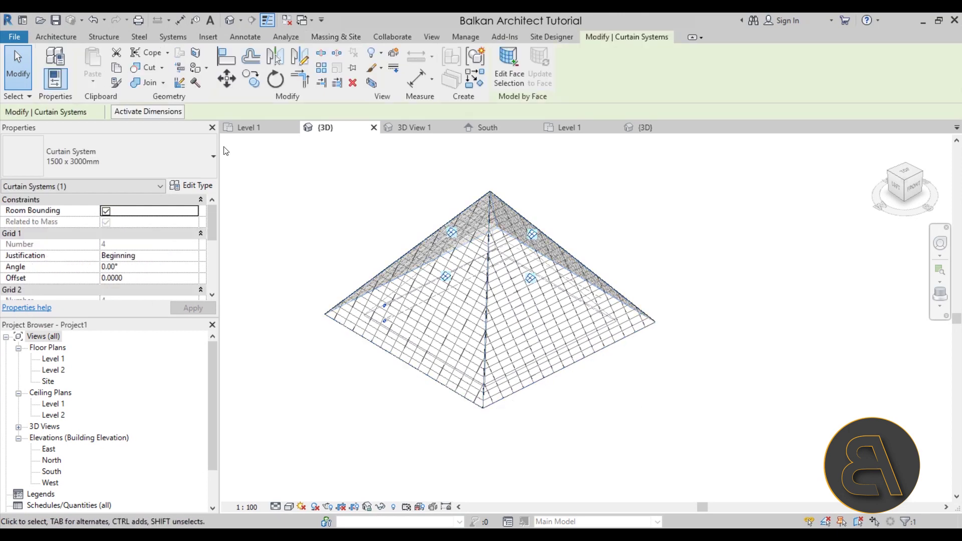
left_click(197, 186)
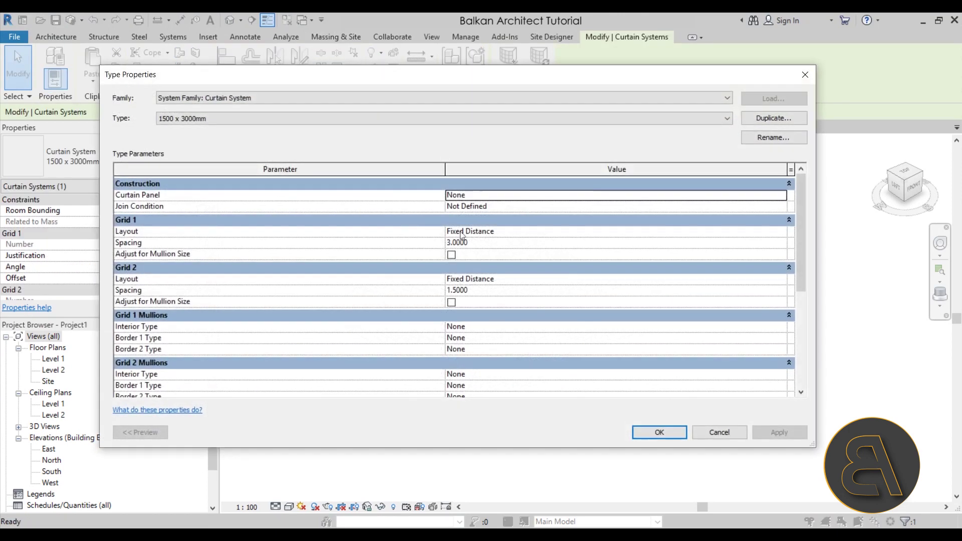
left_click(479, 243)
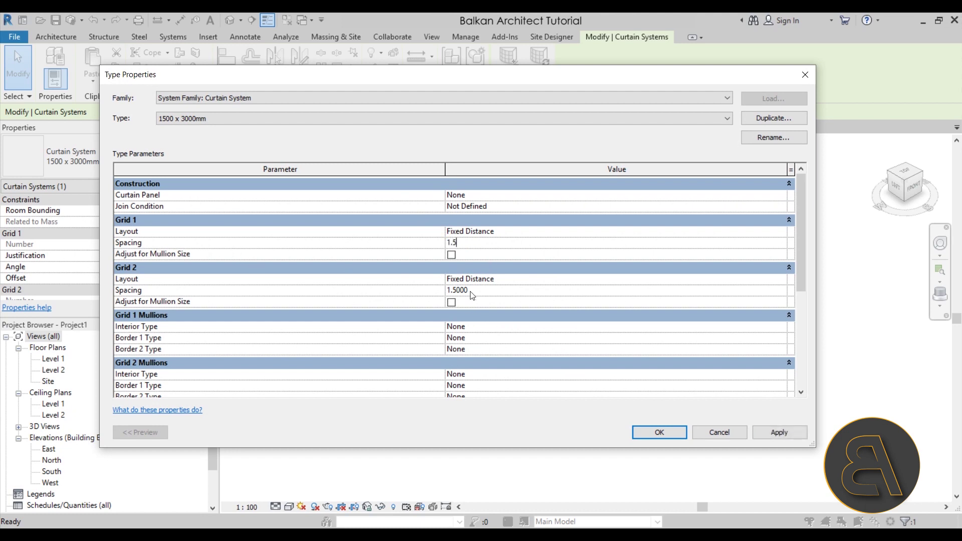
left_click(400, 291)
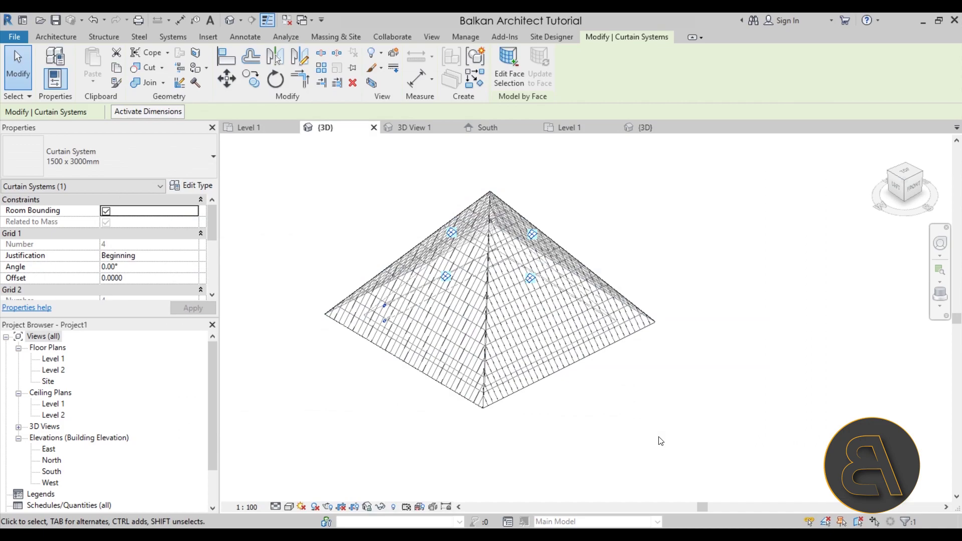
left_click(661, 441)
middle_click_drag(623, 412, 502, 326, "shift")
scroll(500, 322, "up", 5)
scroll(500, 322, "down", 6)
middle_click_drag(724, 291, 592, 405, "shift")
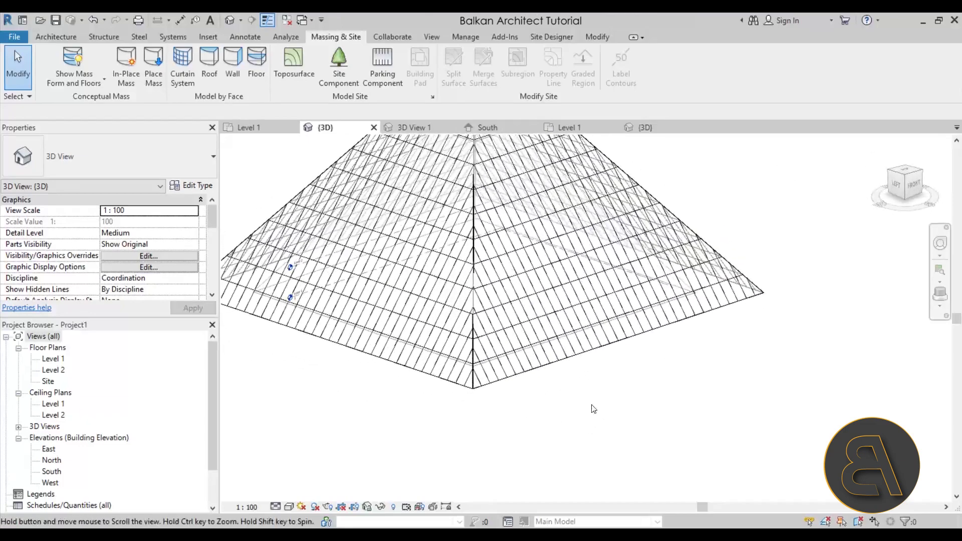
- In the project's South elevation, set Level 2's elevation to 3 m
double_click(52, 472)
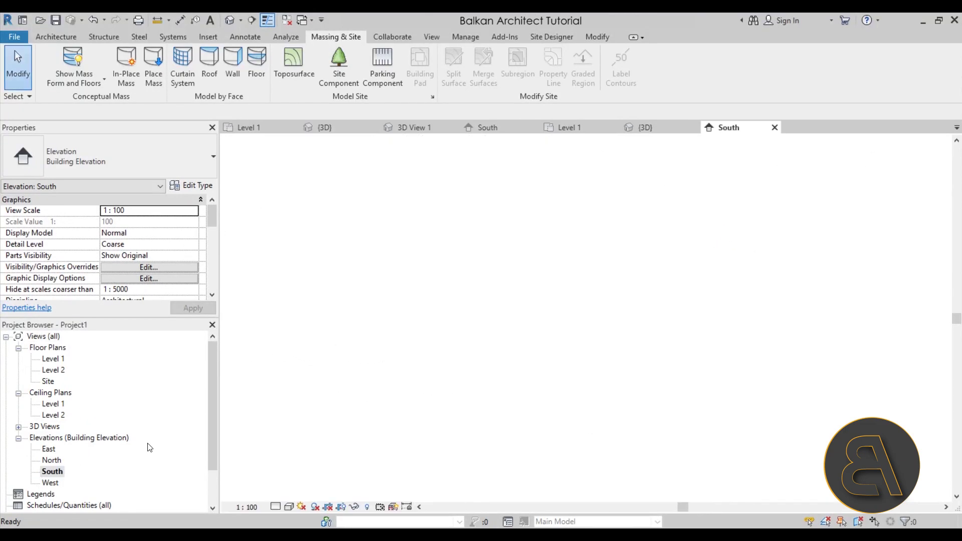
scroll(525, 283, "up", 2)
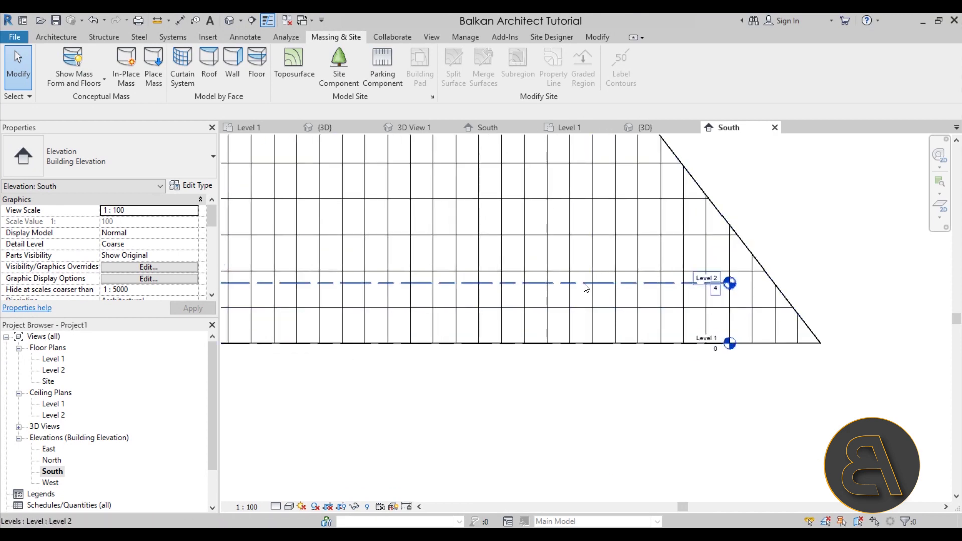
left_click(720, 293)
left_click(718, 291)
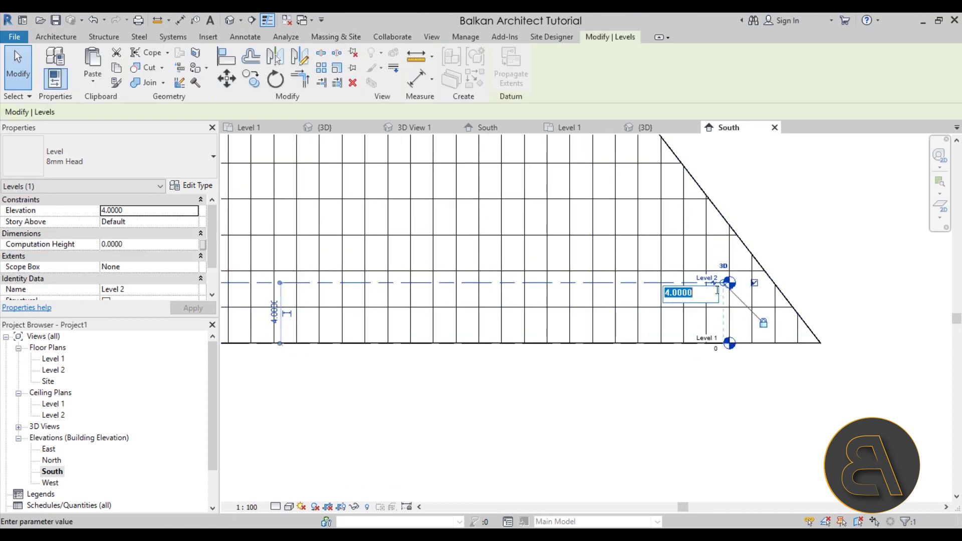
type("3")
key("Return")
left_click(552, 438)
scroll(568, 411, "down", 4)
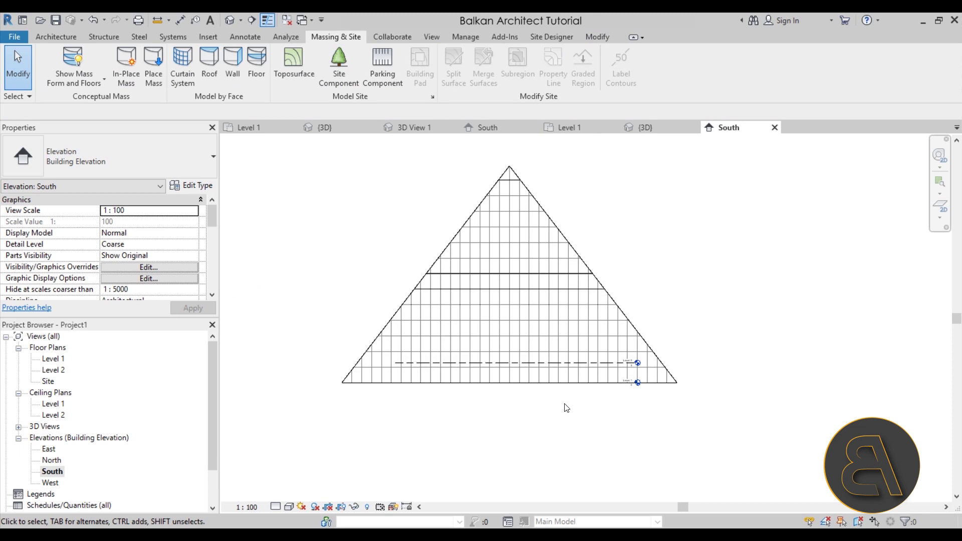
- Add levels by picking lines with a 3 m offset, starting from Level 2, at 6, 9, 12, 15 and 18 m
left_click(55, 37)
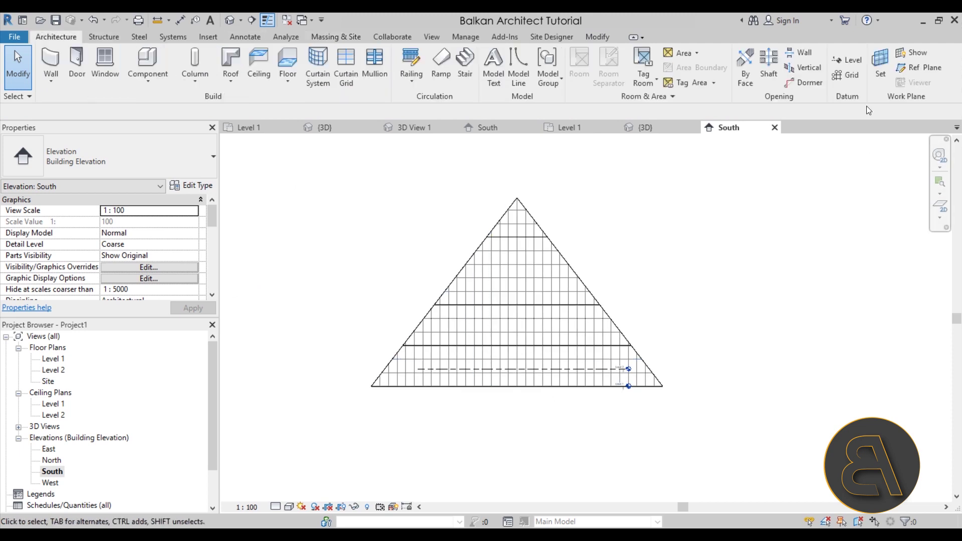
left_click(853, 62)
left_click(515, 55)
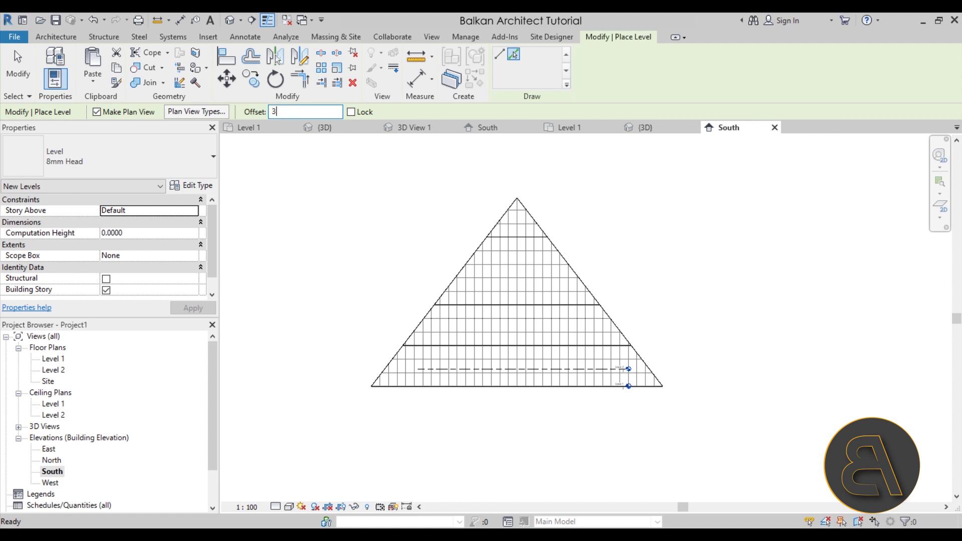
scroll(617, 373, "up", 4)
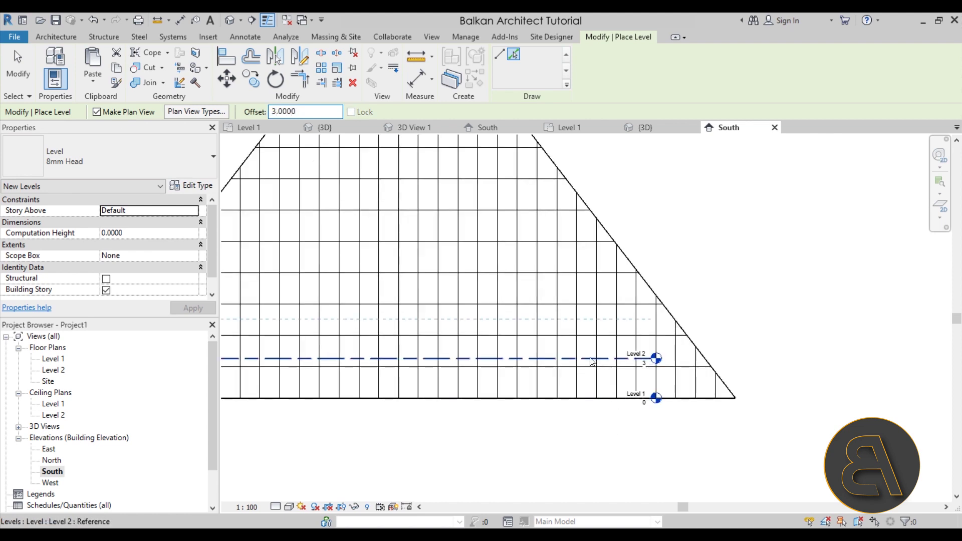
left_click(593, 359)
left_click(578, 318)
left_click(572, 280)
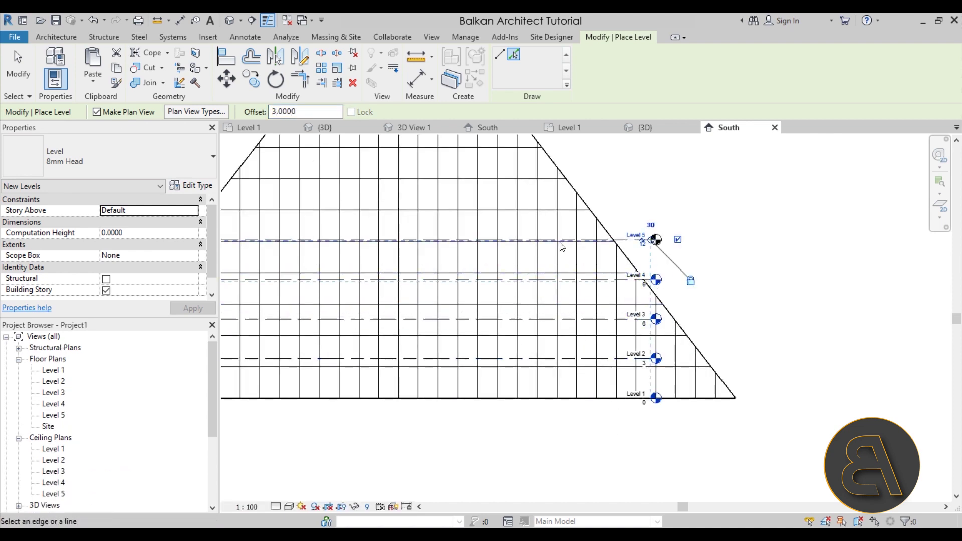
left_click(562, 242)
left_click(543, 201)
- Continue the 3 m level offsets up the pyramid, adding levels at 21, 24, 27 and 30 m
middle_click_drag(504, 203, 547, 321)
left_click(524, 280)
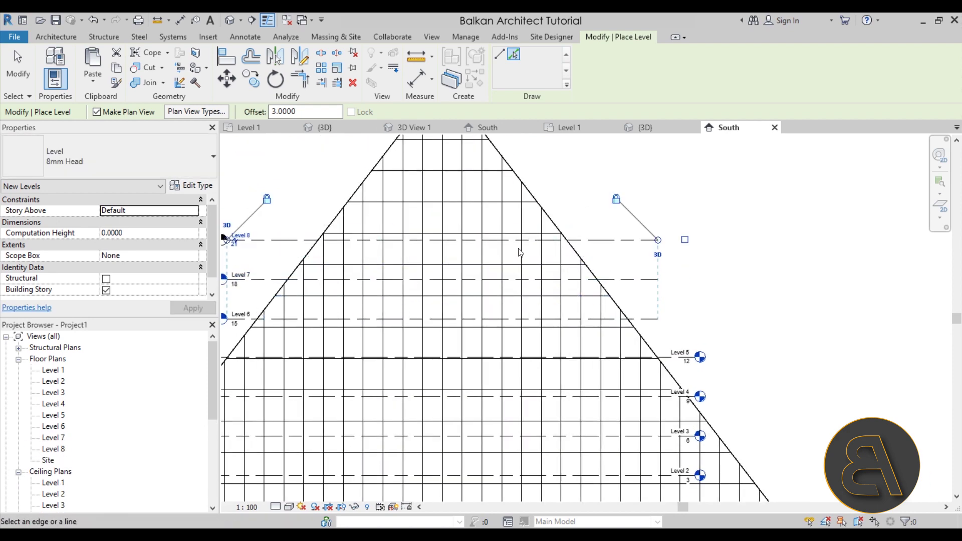
left_click(514, 239)
left_click(497, 200)
scroll(496, 206, "down", 3)
middle_click_drag(493, 238, 491, 329)
scroll(451, 275, "up", 4)
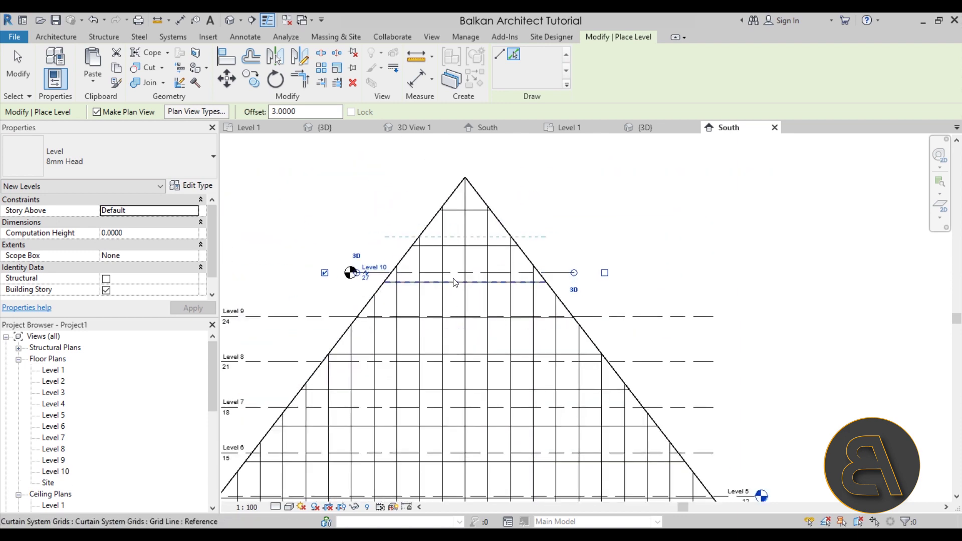
left_click(450, 273)
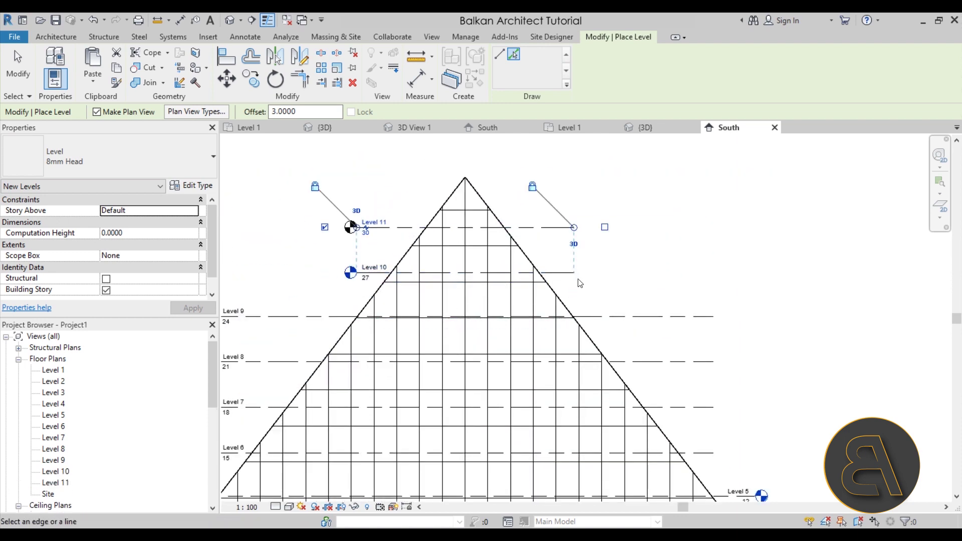
key("Escape")
key("Escape")
scroll(732, 338, "down", 4)
- In the default 3D view, create mass floors for the M_Pyramid mass at Levels 1 through 11
left_click(234, 21)
scroll(606, 298, "down", 3)
middle_click_drag(606, 298, 565, 391, "shift")
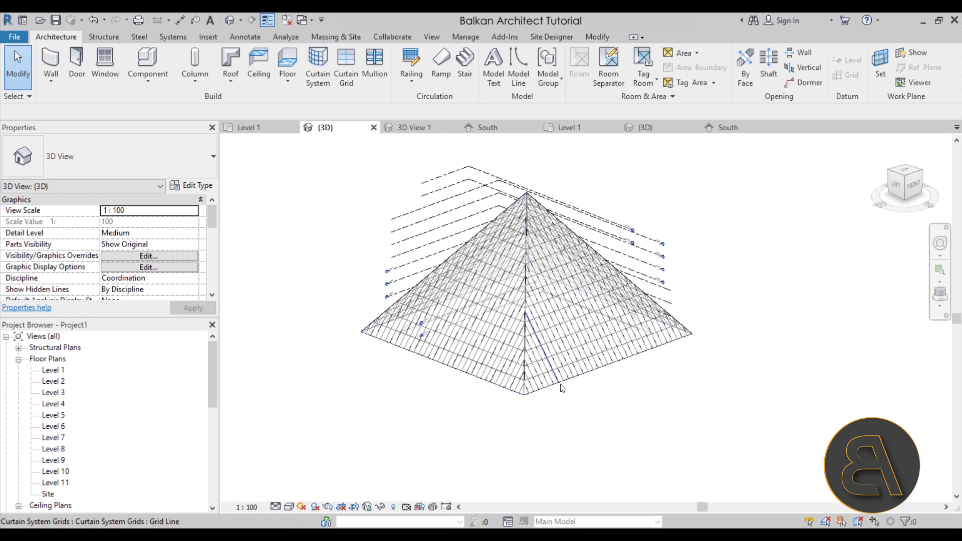
key("Tab")
left_click(562, 388)
left_click(573, 405)
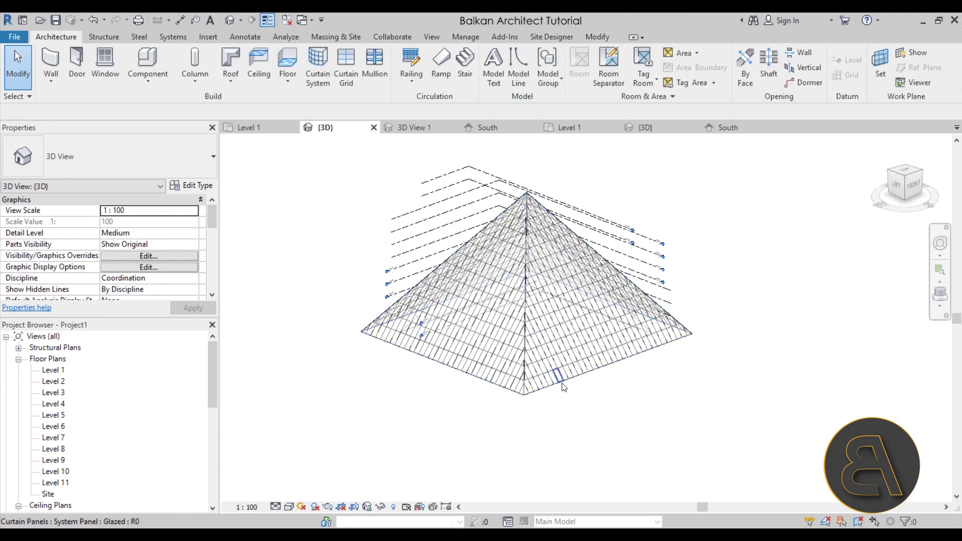
middle_click_drag(584, 429, 509, 254, "shift")
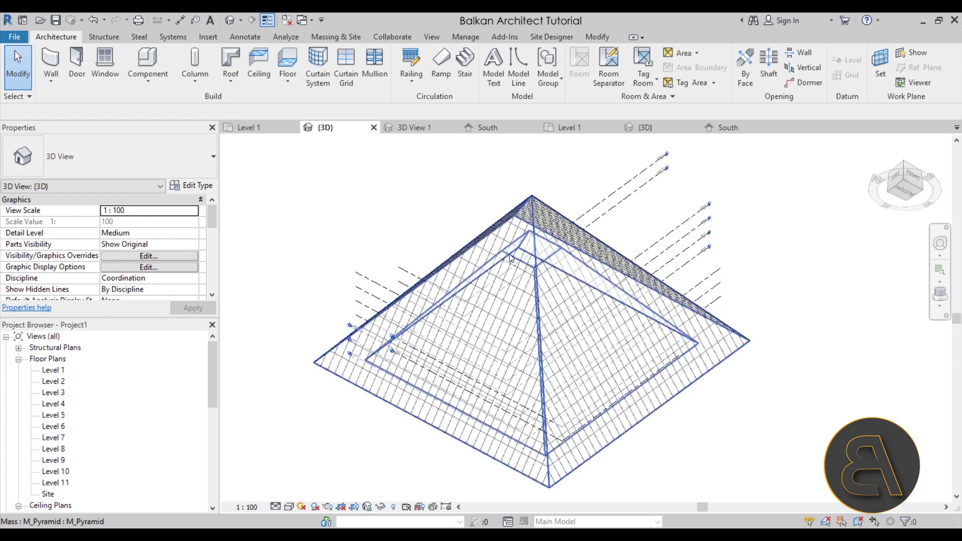
scroll(509, 254, "up", 3)
left_click(510, 254)
scroll(503, 282, "down", 3)
middle_click_drag(504, 301, 567, 437, "shift")
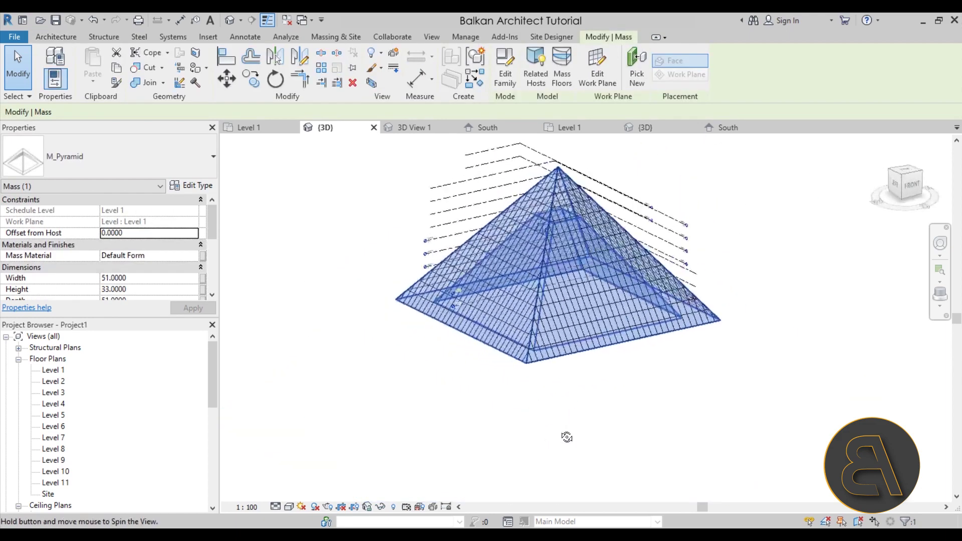
left_click(561, 70)
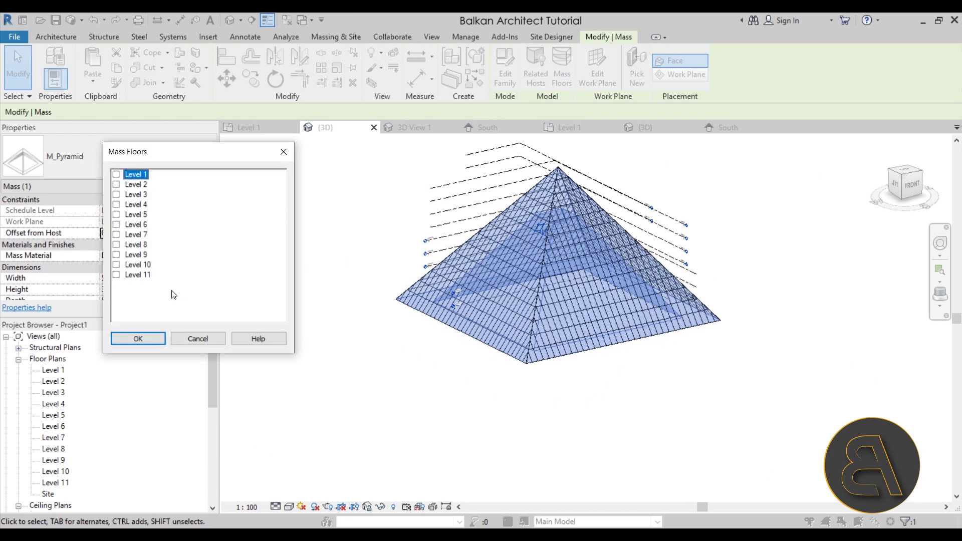
left_click(141, 277, "shift")
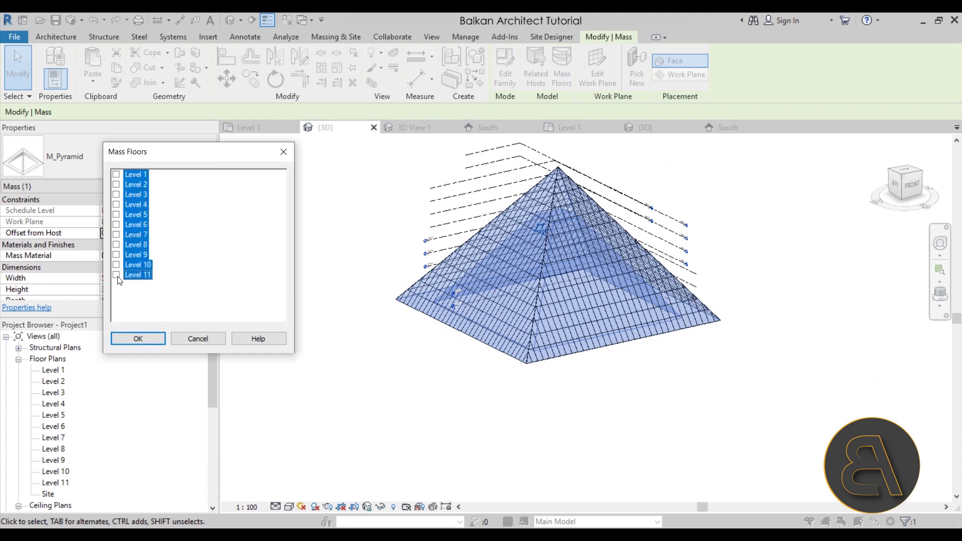
left_click(138, 339)
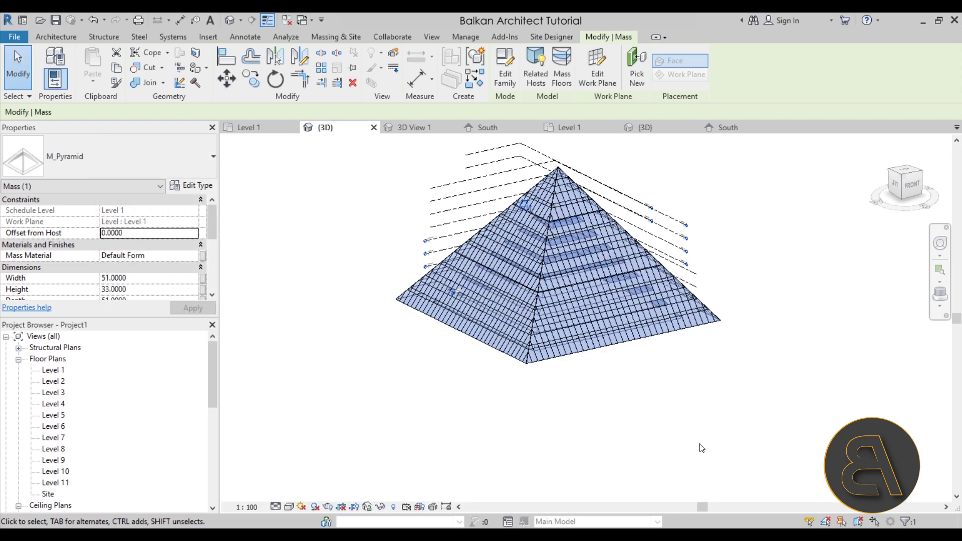
- Examine the pyramid's mass floors from below and close up at a corner in the 3D view
left_click(628, 447)
middle_click_drag(627, 447, 667, 283, "shift")
scroll(501, 346, "up", 10)
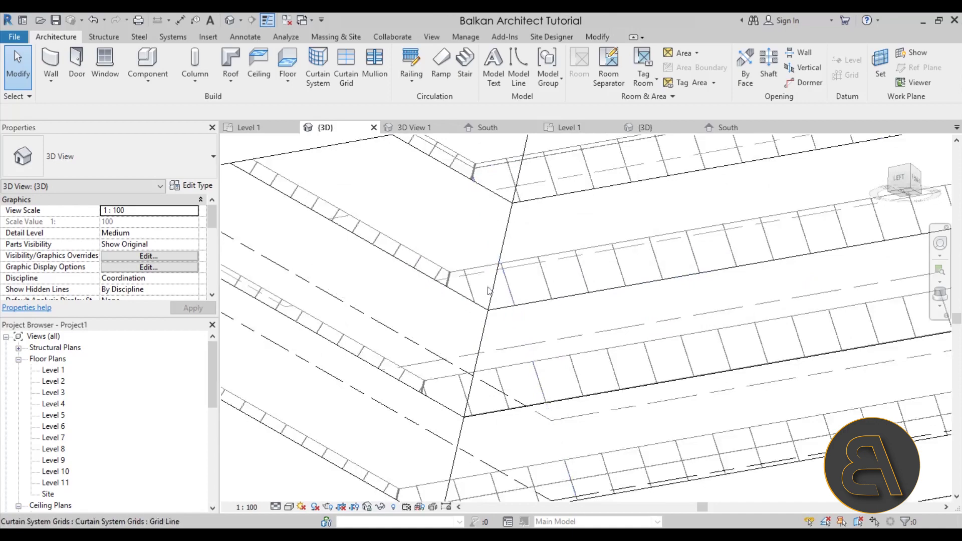
left_click(559, 338)
middle_click_drag(555, 335, 538, 373, "shift")
scroll(538, 374, "down", 10)
left_click(662, 402)
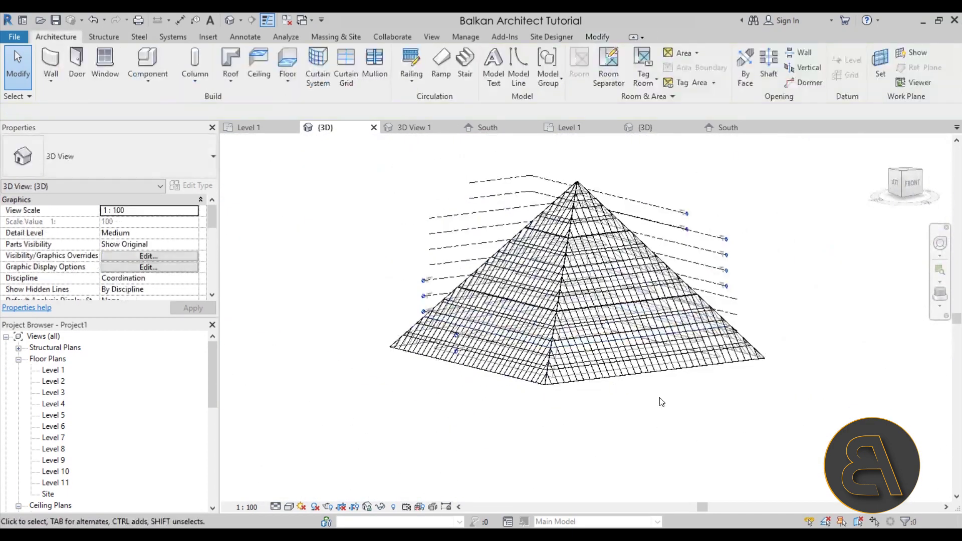
scroll(662, 402, "down", 1)
middle_click_drag(664, 403, 674, 422, "shift")
- Create Generic Floor - 400mm floors by face from all the pyramid's mass floors with zero offset
left_click(335, 38)
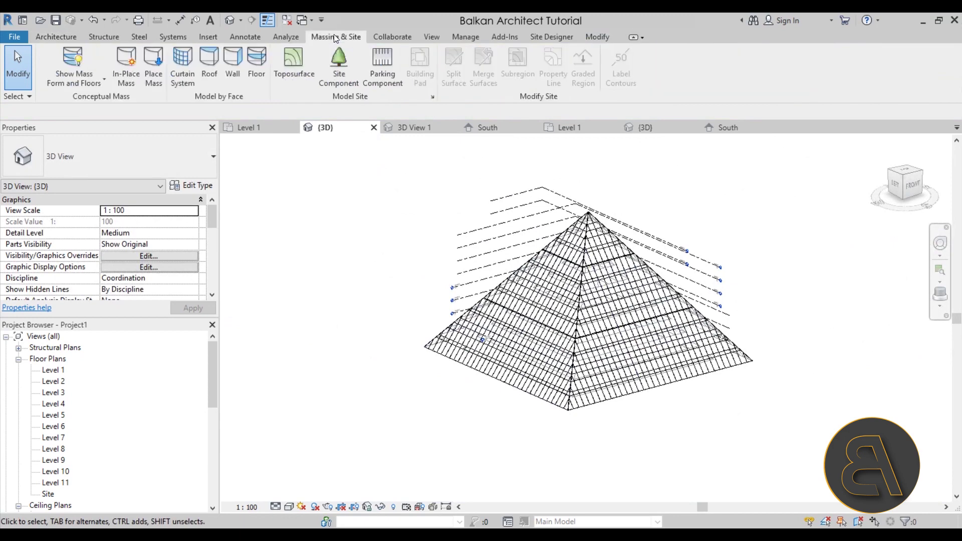
left_click(257, 71)
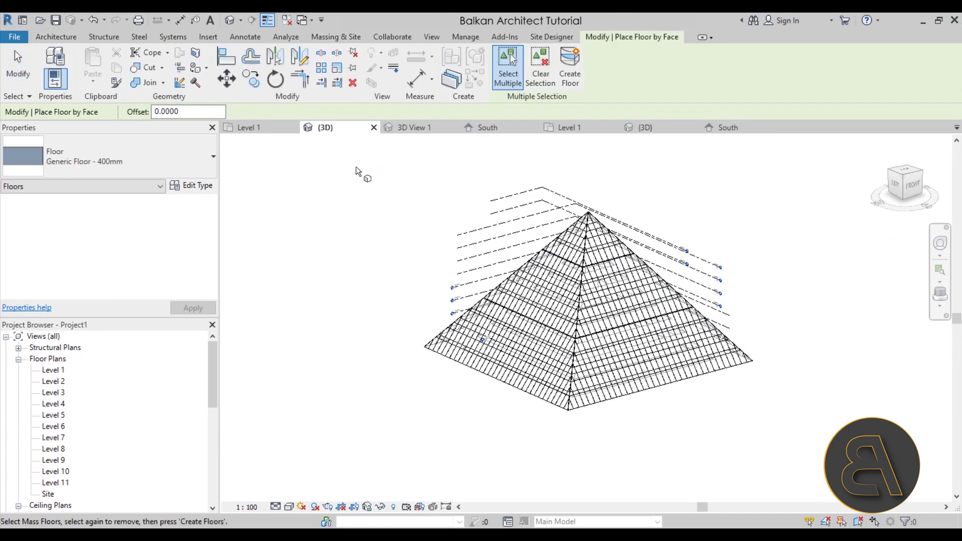
left_click(123, 170)
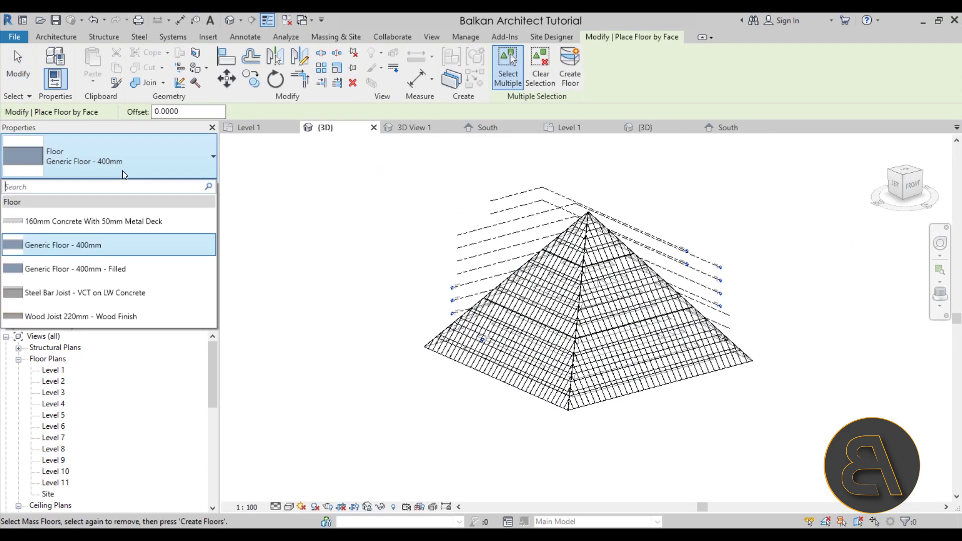
left_click(68, 171)
left_click_drag(365, 168, 734, 341)
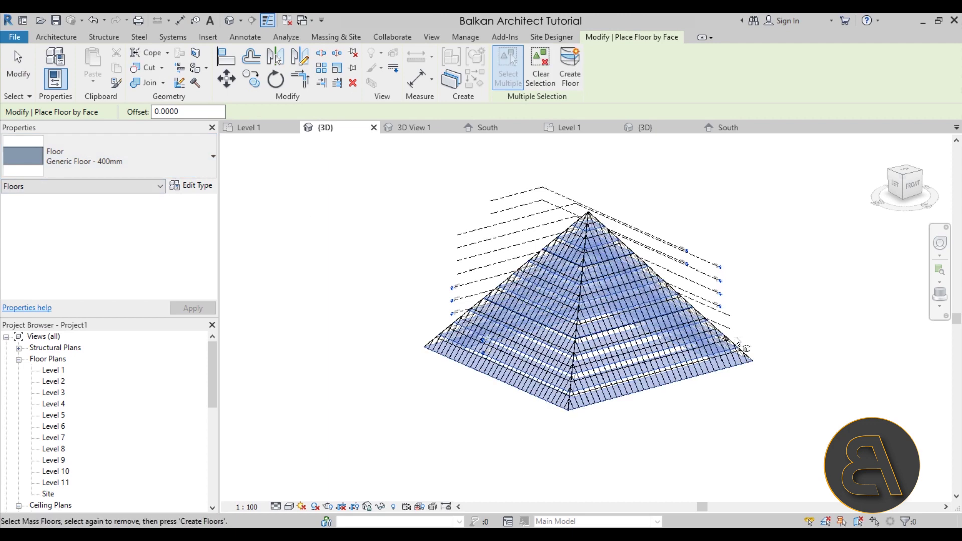
left_click(578, 79)
- Examine the new floors around the pyramid's hollow from below and select one of them for inspection
middle_click_drag(747, 396, 625, 336, "shift")
scroll(624, 336, "up", 5)
scroll(531, 447, "down", 3)
key("Escape")
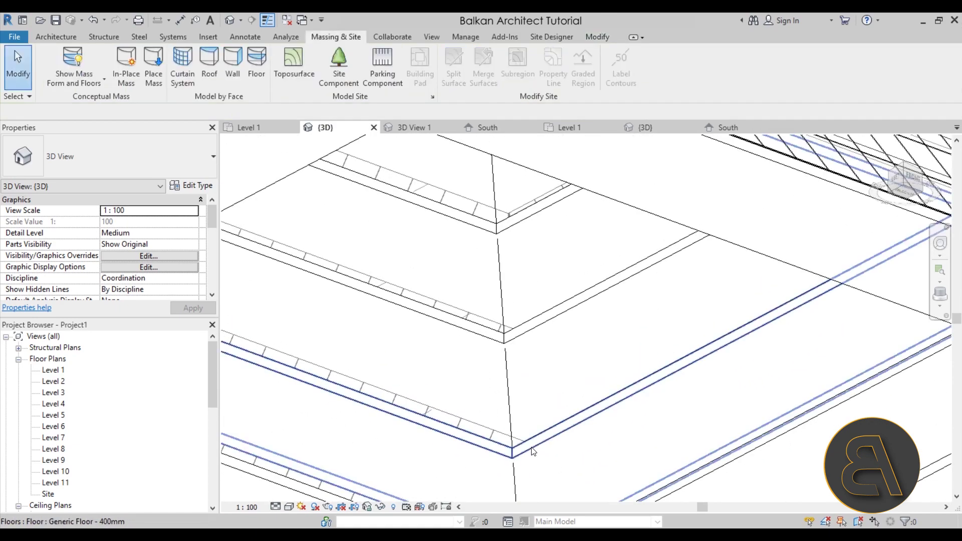
left_click(533, 445)
scroll(556, 321, "down", 5)
middle_click_drag(563, 304, 539, 456, "shift")
- In the Level 1 plan, draw an 8 m high Generic - 200mm wall about 66 m long from the hollow's west edge midpoint eastward past the pyramid
double_click(53, 372)
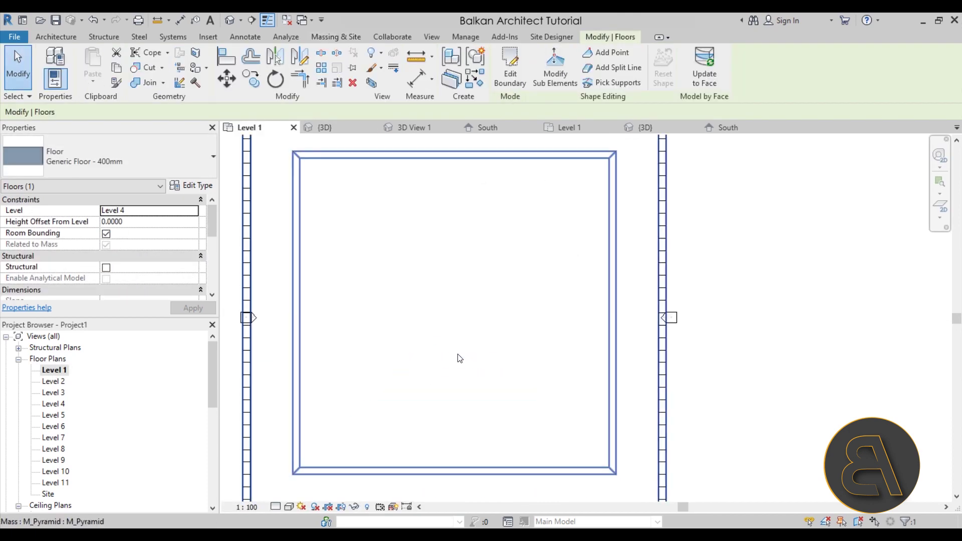
scroll(323, 323, "up", 3)
scroll(373, 298, "up", 5)
scroll(328, 314, "down", 5)
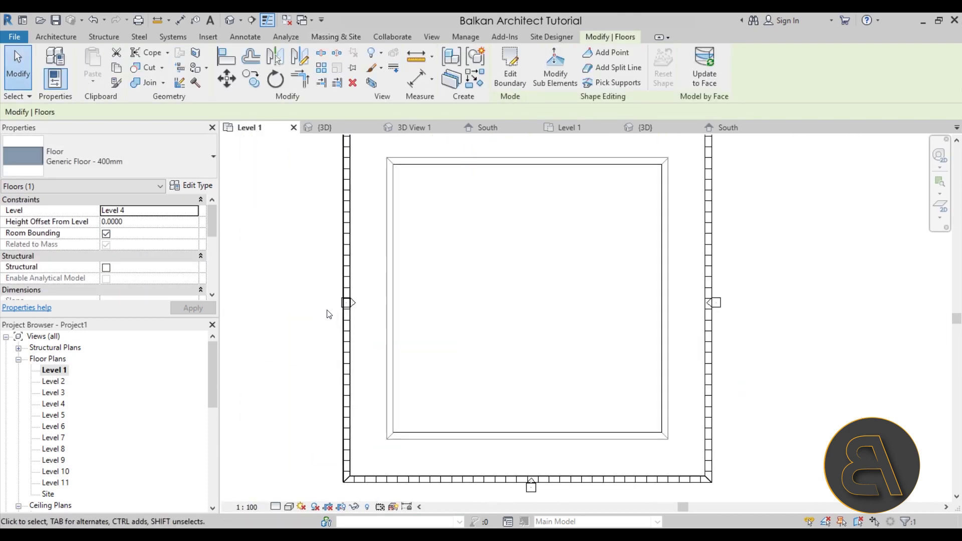
scroll(436, 335, "down", 3)
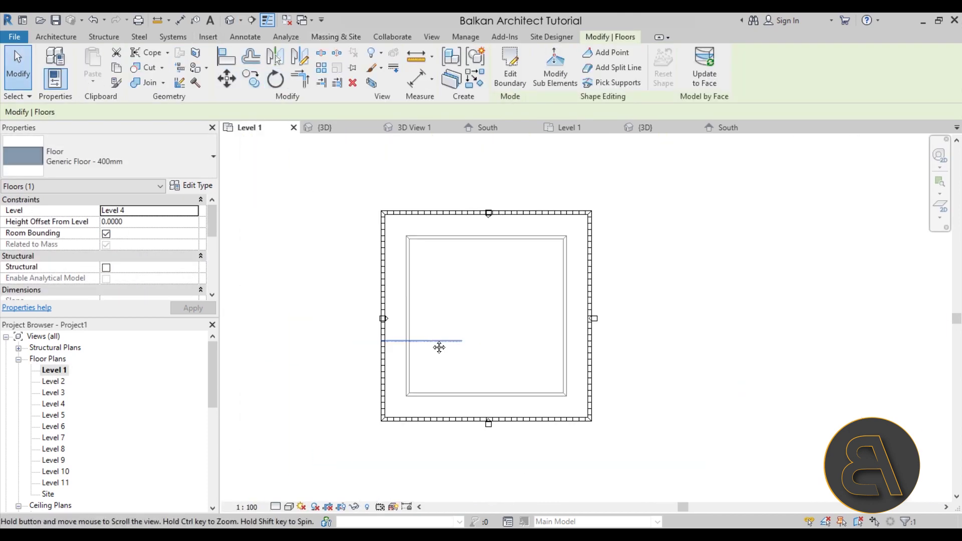
scroll(444, 306, "up", 2)
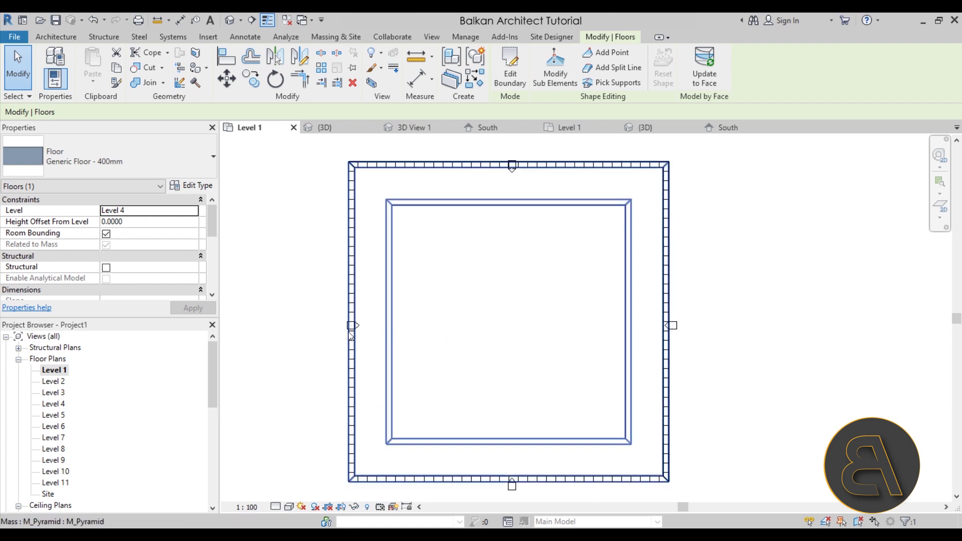
left_click(56, 37)
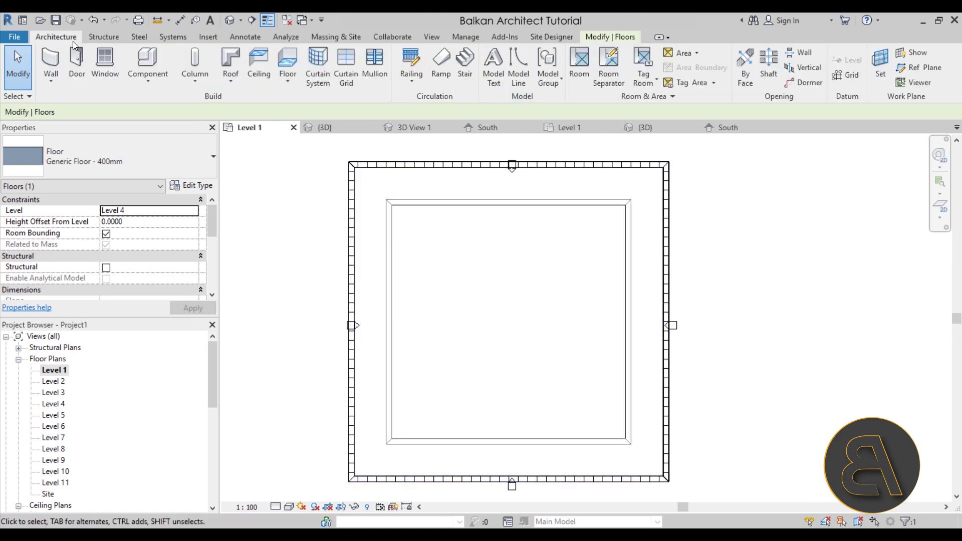
left_click(52, 63)
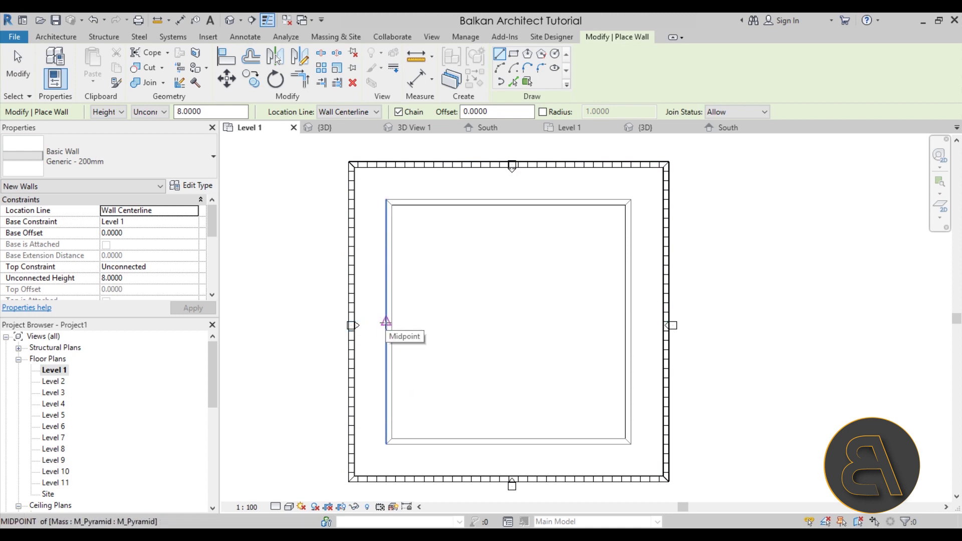
left_click(386, 322)
left_click(801, 321)
key("Escape")
key("Escape")
left_click(720, 327)
key("Escape")
- Draw a horizontal building section across the whole pyramid just south of the new wall and open its view
left_click(247, 24)
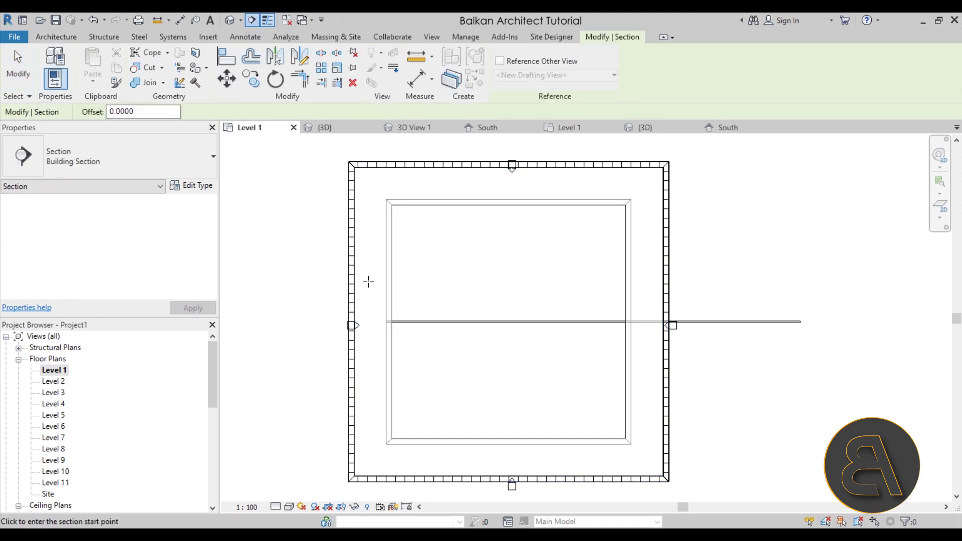
left_click(295, 326)
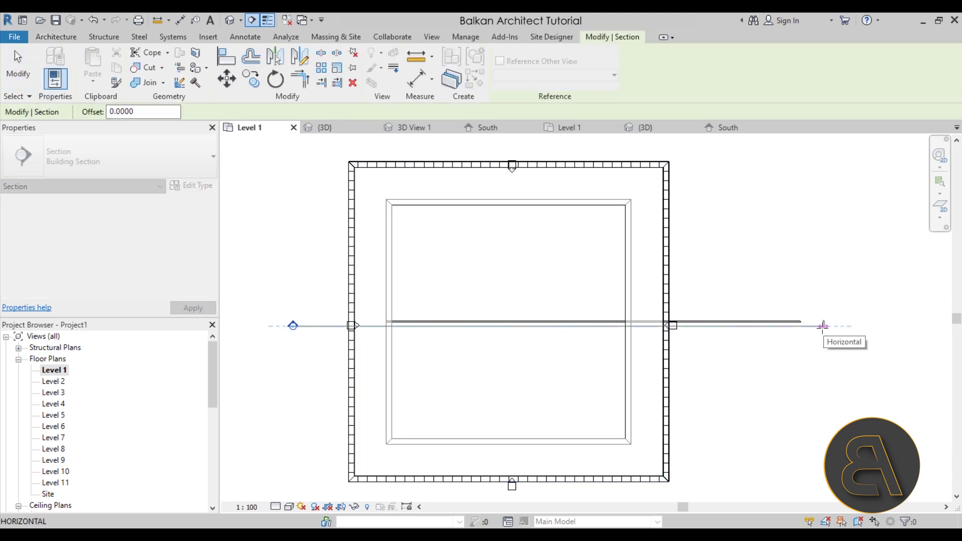
left_click(822, 326)
key("Escape")
left_click(320, 327)
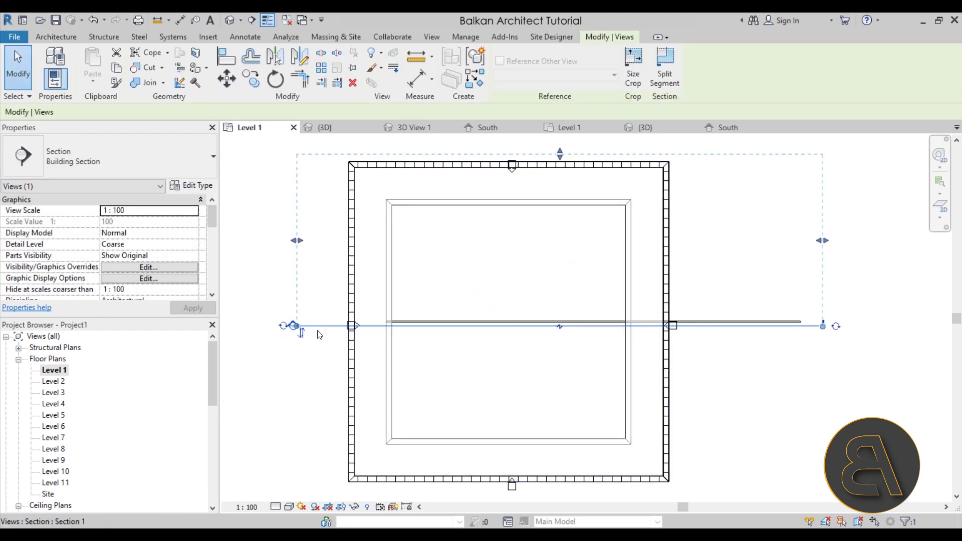
key("Escape")
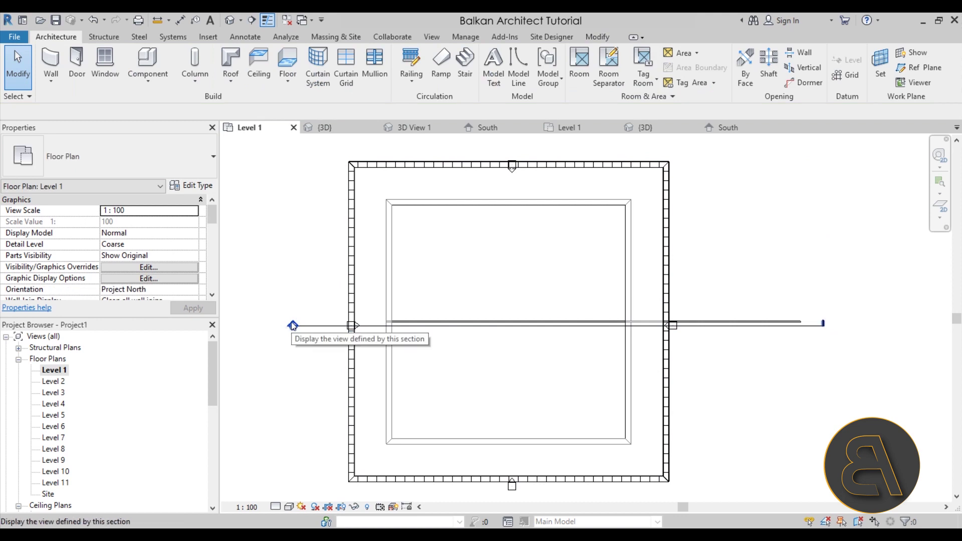
double_click(293, 326)
scroll(457, 360, "down", 1)
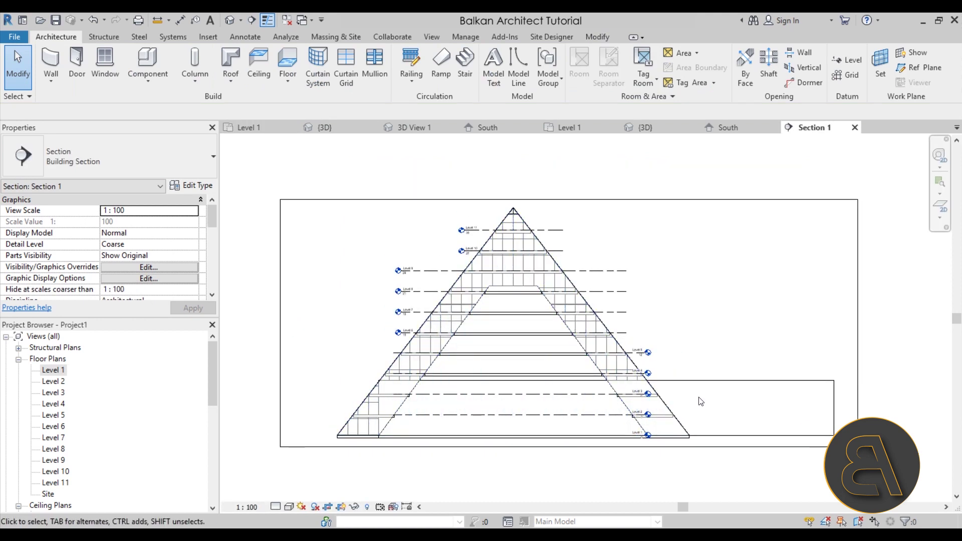
- Edit the wall's profile, adding sketch lines offset 0.1 m from both outer and both inner sloping edges of the pyramid mass
left_click(685, 388)
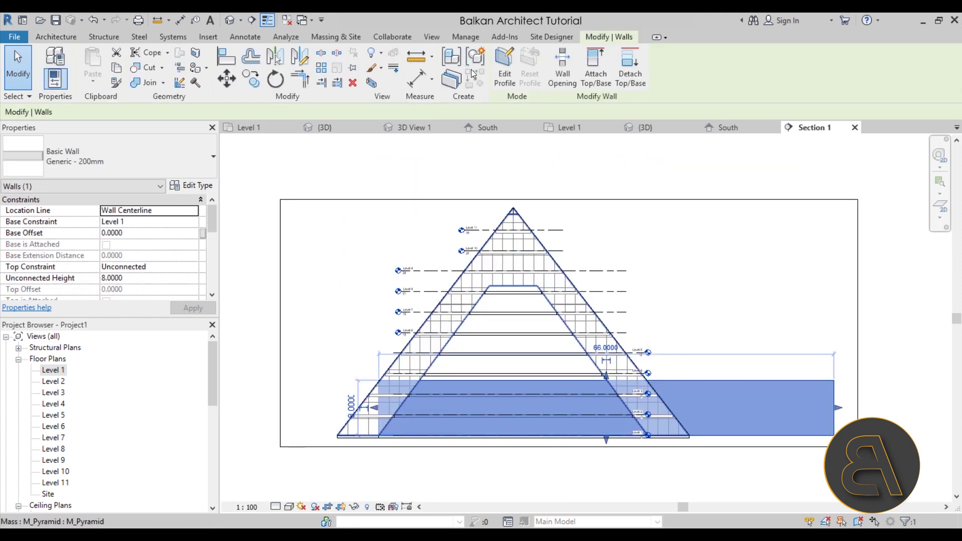
left_click(505, 80)
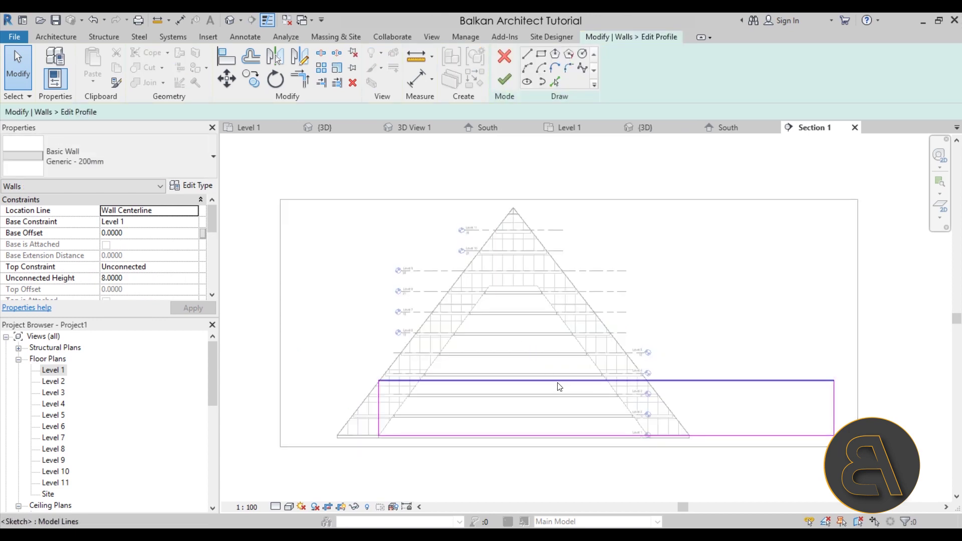
scroll(496, 315, "up", 2)
scroll(408, 316, "down", 2)
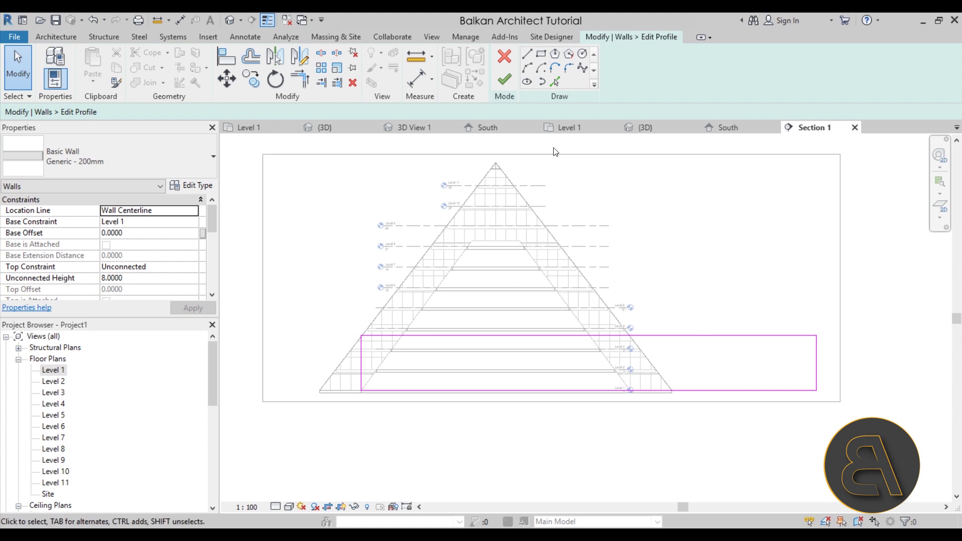
left_click(556, 82)
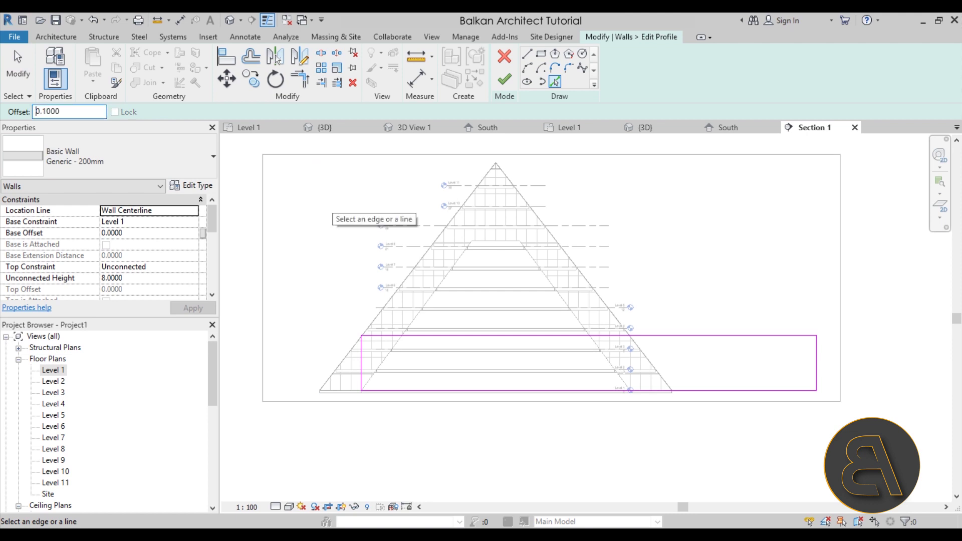
scroll(416, 258, "up", 5)
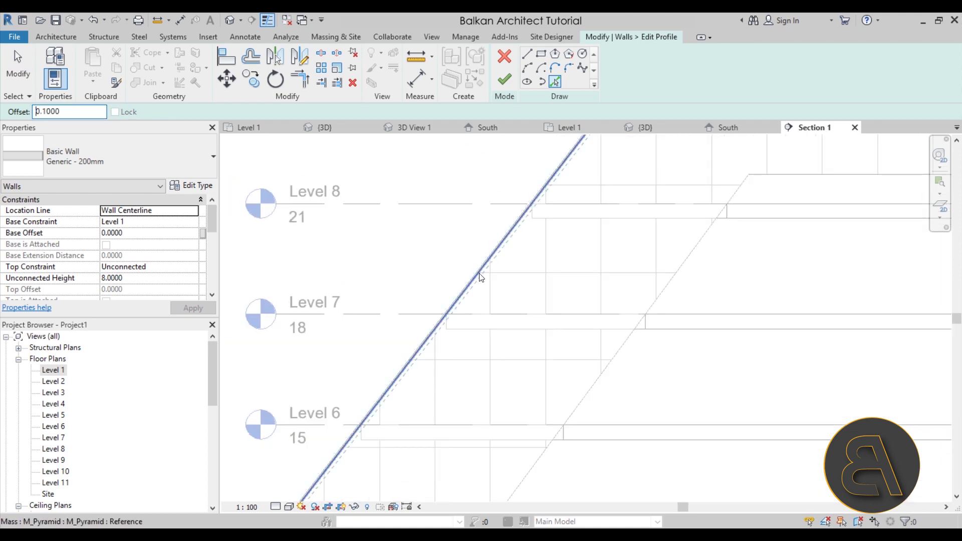
left_click(480, 274)
left_click(612, 358)
scroll(773, 361, "down", 4)
scroll(506, 287, "up", 4)
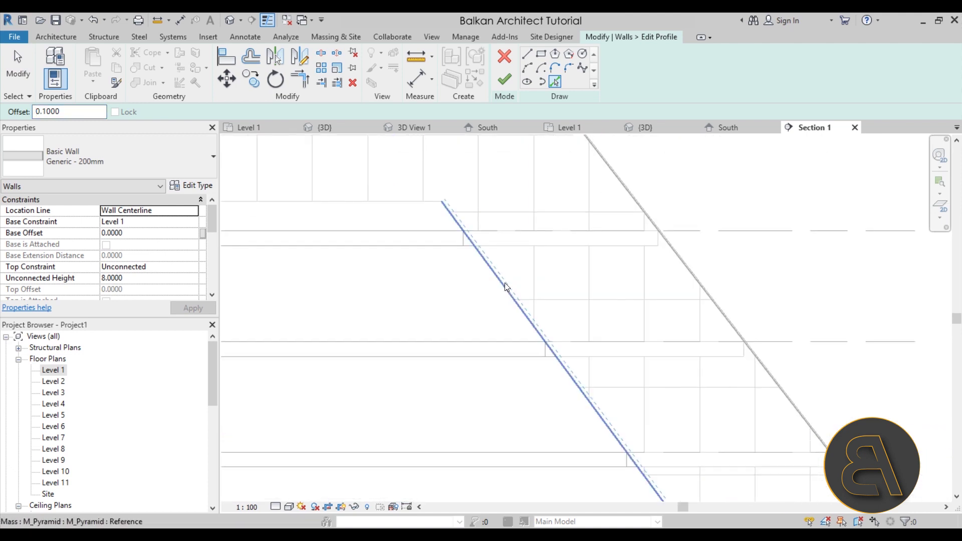
scroll(606, 282, "down", 3)
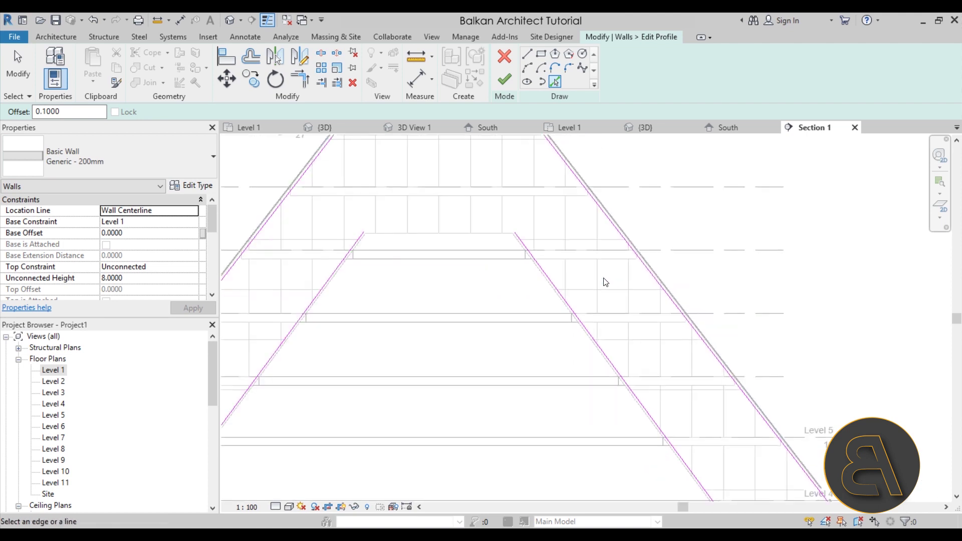
- Sketch a horizontal profile line about 20.3 m long at the top of the inner hollow, extending past both outer slopes
scroll(605, 282, "down", 1)
middle_click_drag(606, 282, 652, 342)
left_click(532, 59)
left_click(442, 299)
left_click(333, 297)
key("Escape")
key("Escape")
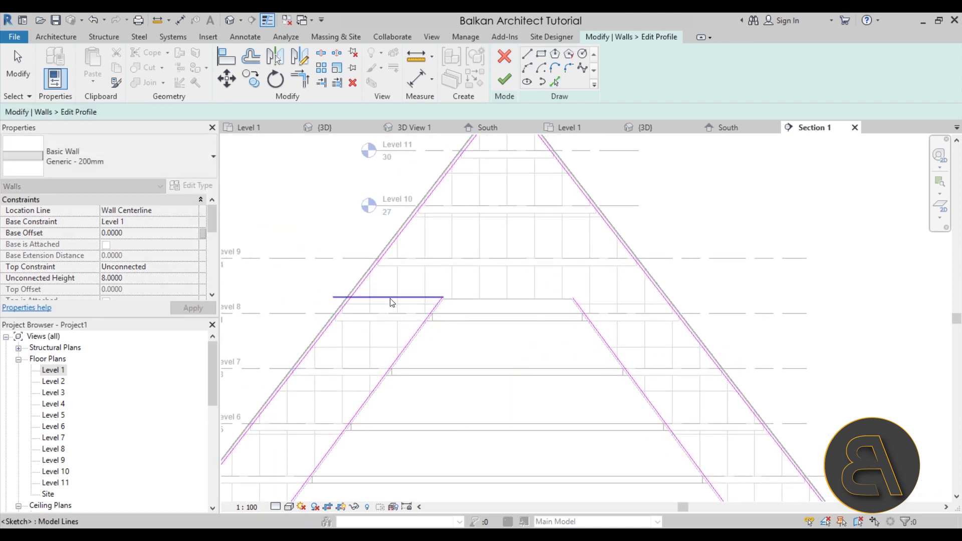
left_click(390, 299)
left_click_drag(443, 299, 701, 295)
scroll(627, 256, "down", 4)
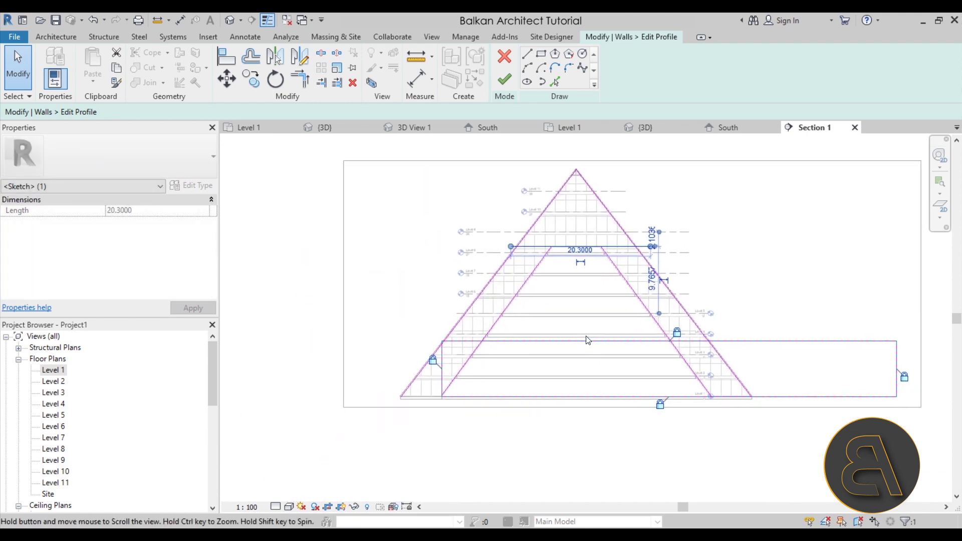
key("Escape")
scroll(593, 308, "down", 2)
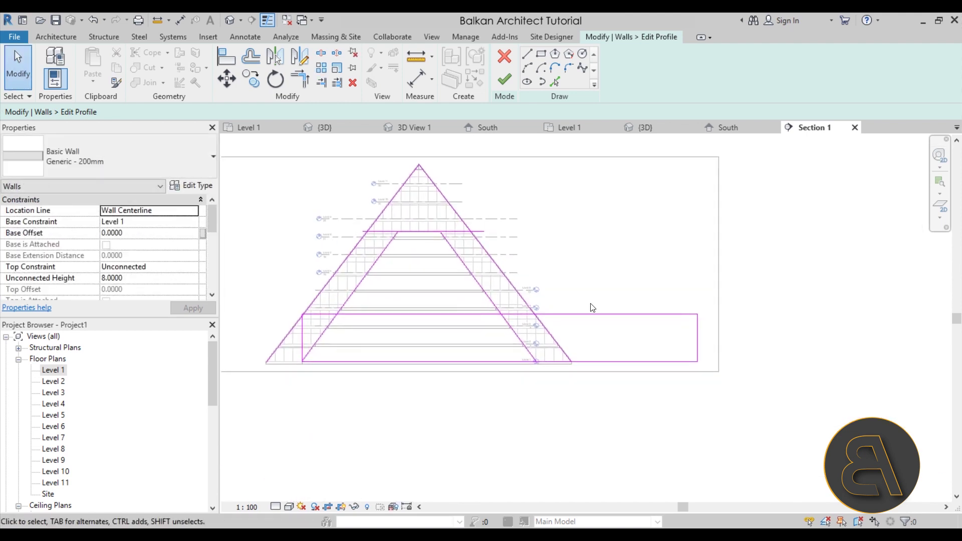
- Delete the top and both side lines of the wall's original rectangular profile and extend its bottom line west to the outer slope
left_click_drag(769, 337, 608, 275)
key("Delete")
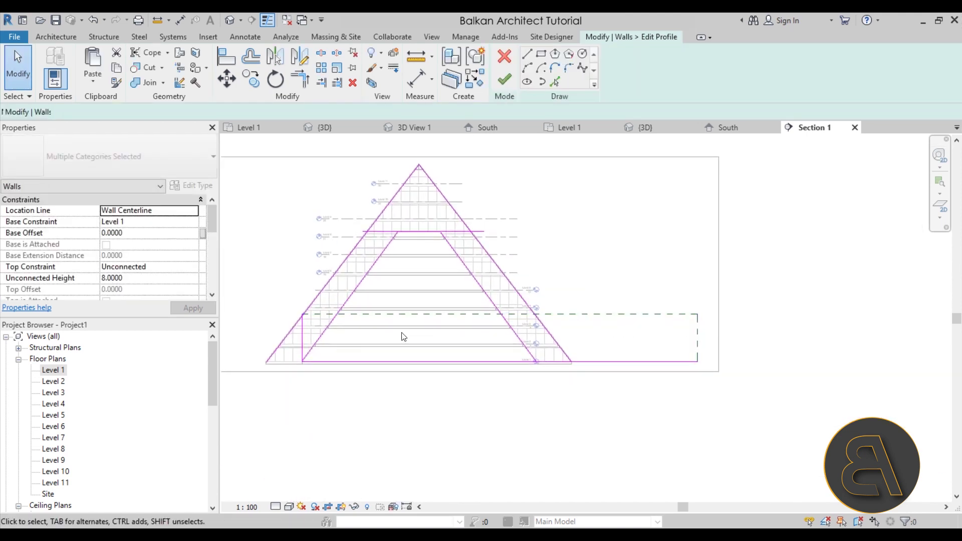
left_click(305, 338)
key("Delete")
left_click(368, 363)
left_click_drag(303, 362, 266, 362)
left_click(371, 414)
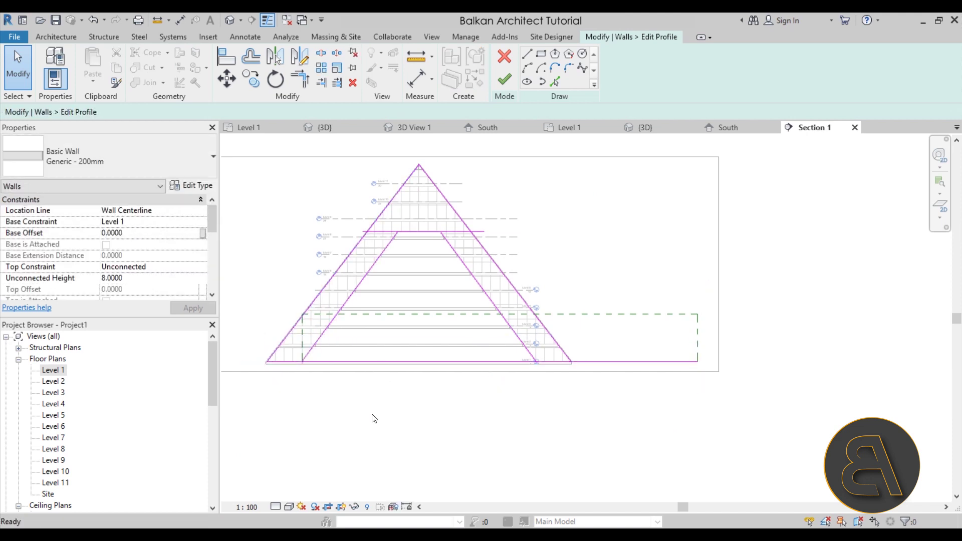
- Split the horizontal profile lines and trim the top line to both inner slopes, leaving the hollow's top open
left_click(324, 55)
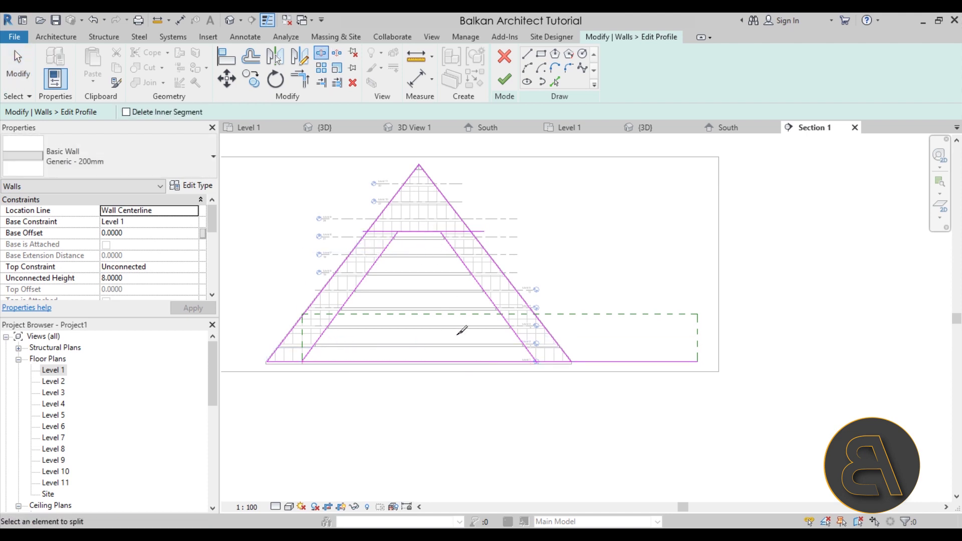
key("Escape")
left_click(305, 85)
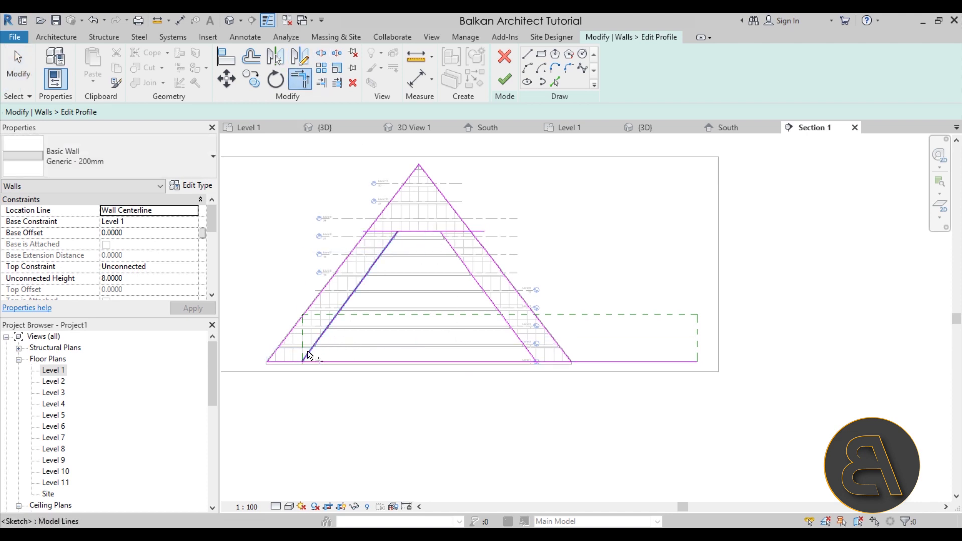
left_click(377, 248)
left_click(387, 231)
left_click(393, 244)
left_click(456, 251)
left_click(455, 232)
left_click(450, 241)
- Trim the outer slopes to the top and bottom lines, forming two closed sloping bands, and finish the wall profile
left_click(497, 265)
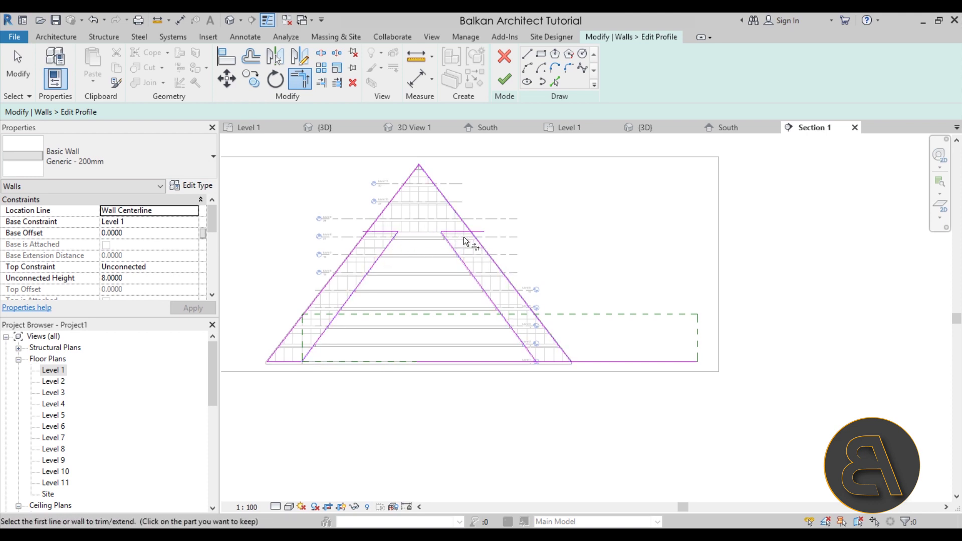
left_click(481, 244)
left_click(564, 351)
left_click(554, 362)
left_click(534, 354)
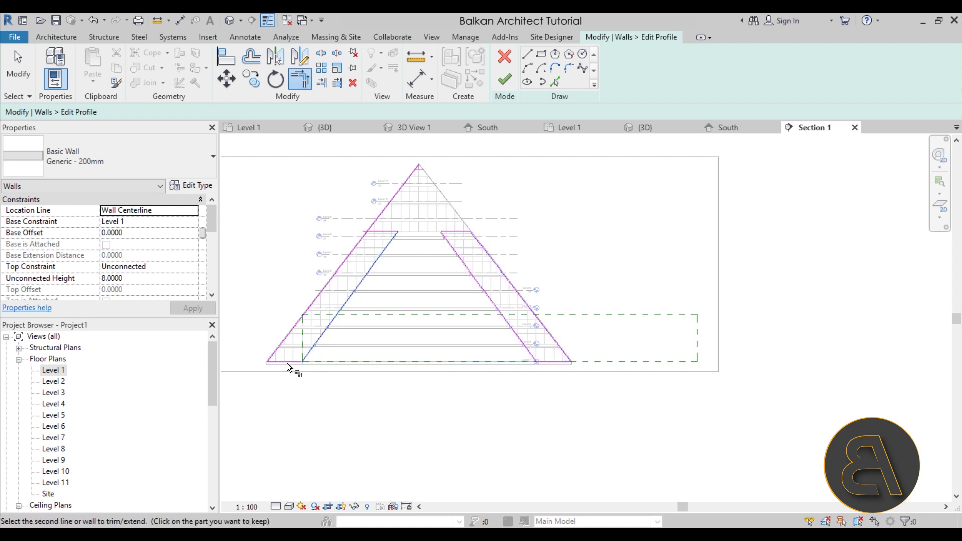
left_click(287, 342)
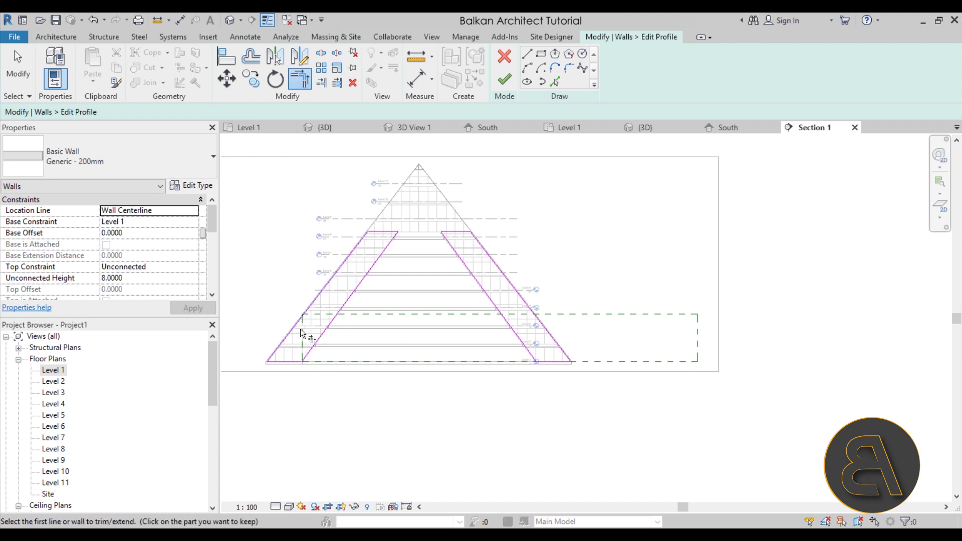
left_click(284, 361)
middle_click_drag(460, 306, 552, 318)
scroll(527, 278, "up", 1)
left_click(504, 79)
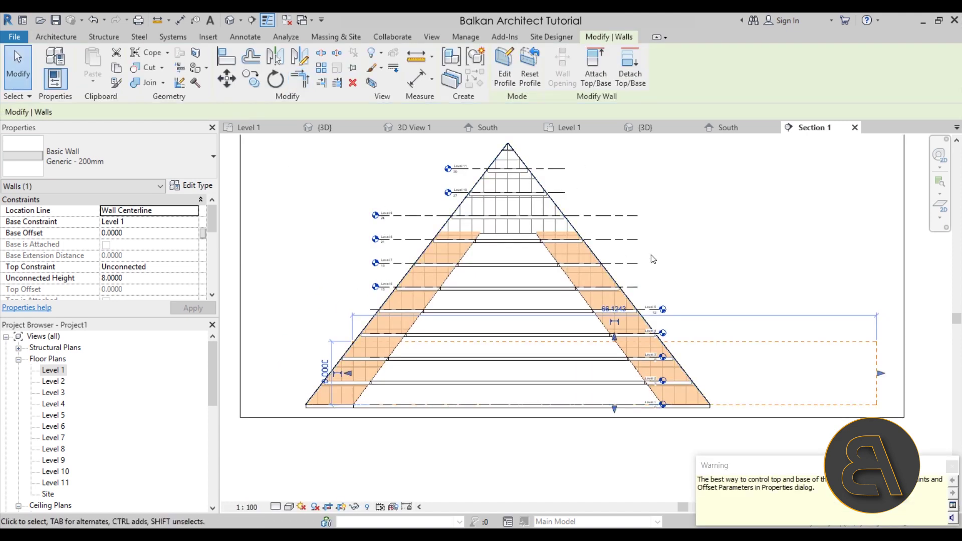
key("Escape")
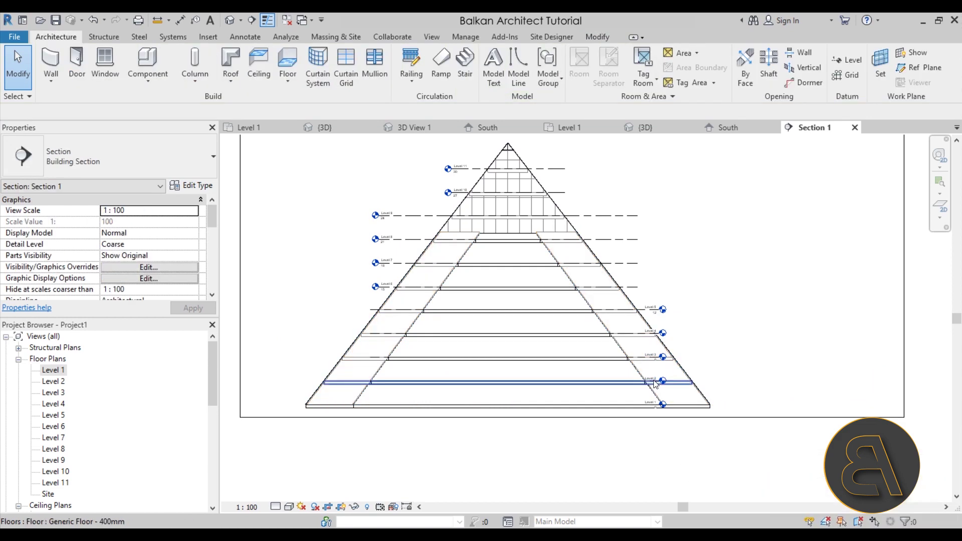
- In the Level 1 plan, copy the profiled wall 6 m north with multiple copying enabled
left_click(610, 346)
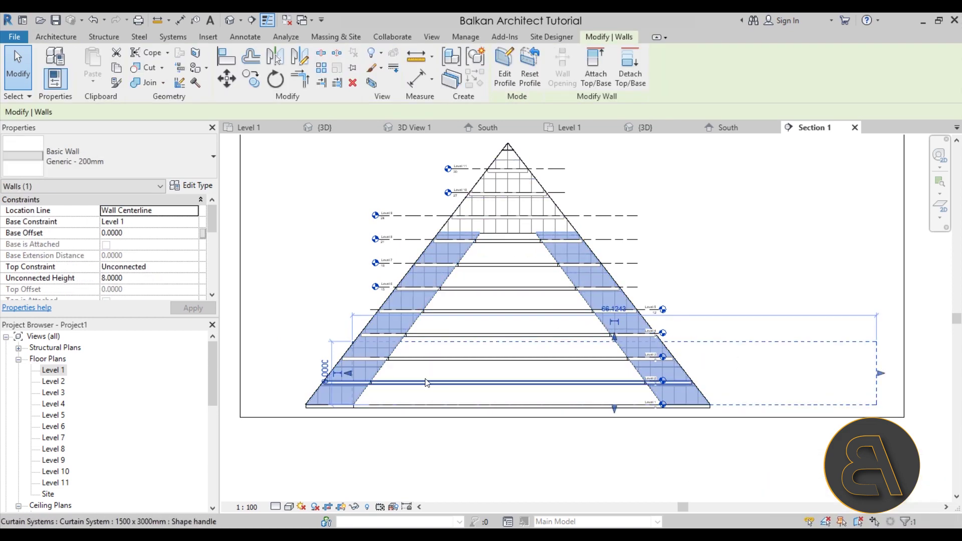
double_click(55, 371)
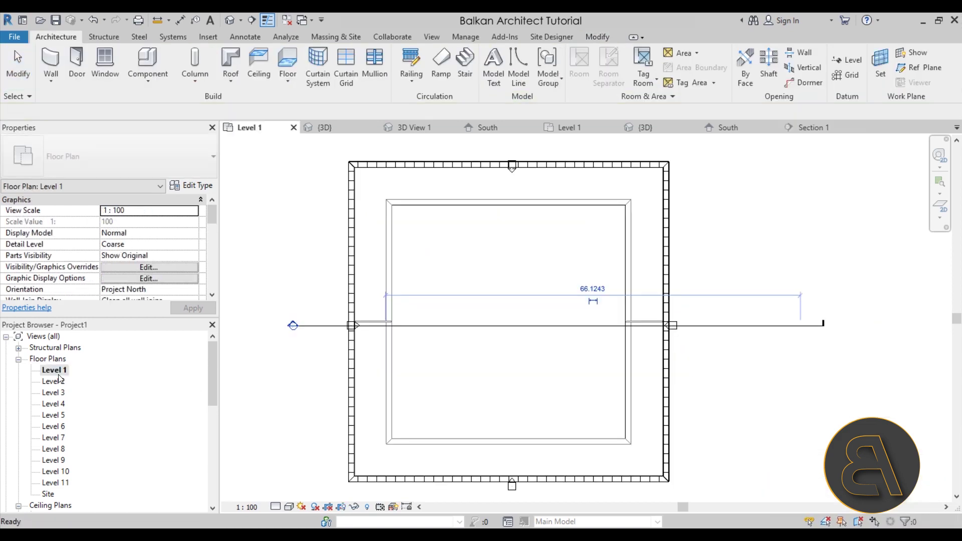
scroll(346, 334, "up", 5)
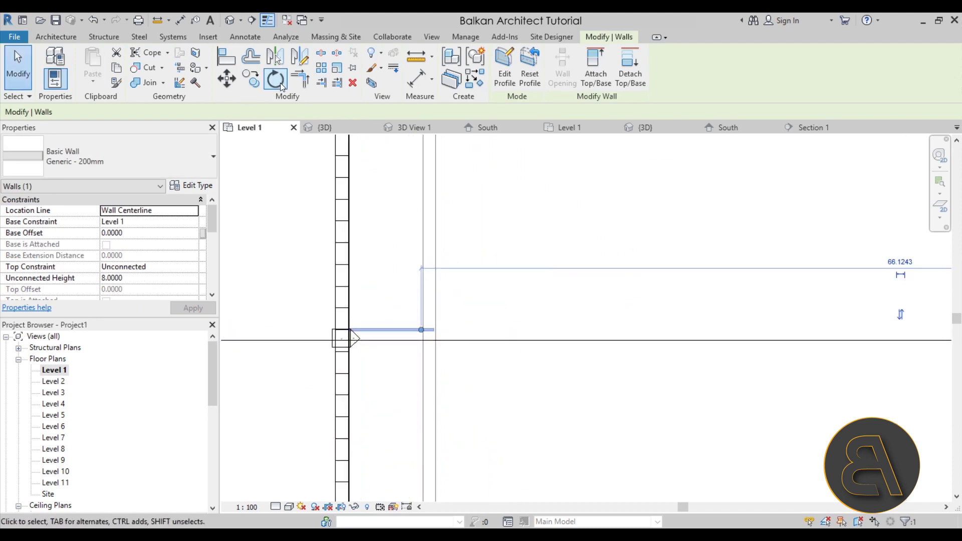
left_click(251, 79)
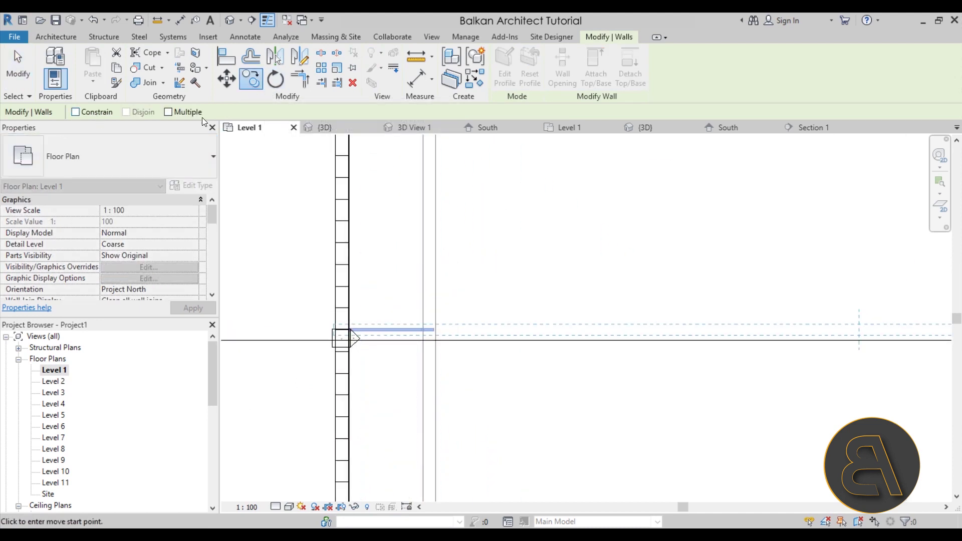
scroll(299, 291, "down", 2)
middle_click_drag(301, 299, 468, 308)
left_click(314, 415)
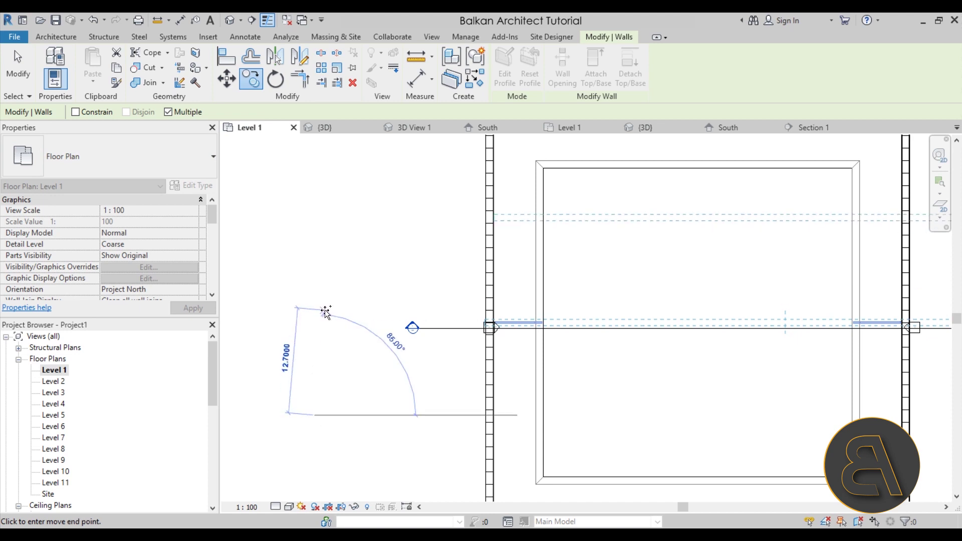
scroll(317, 289, "down", 1)
middle_click_drag(317, 289, 319, 352)
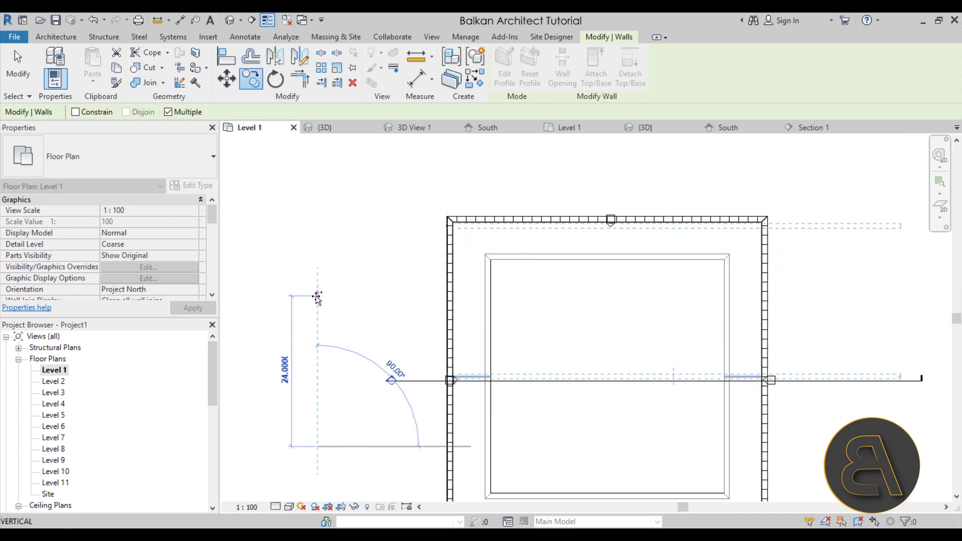
type("6")
key("Return")
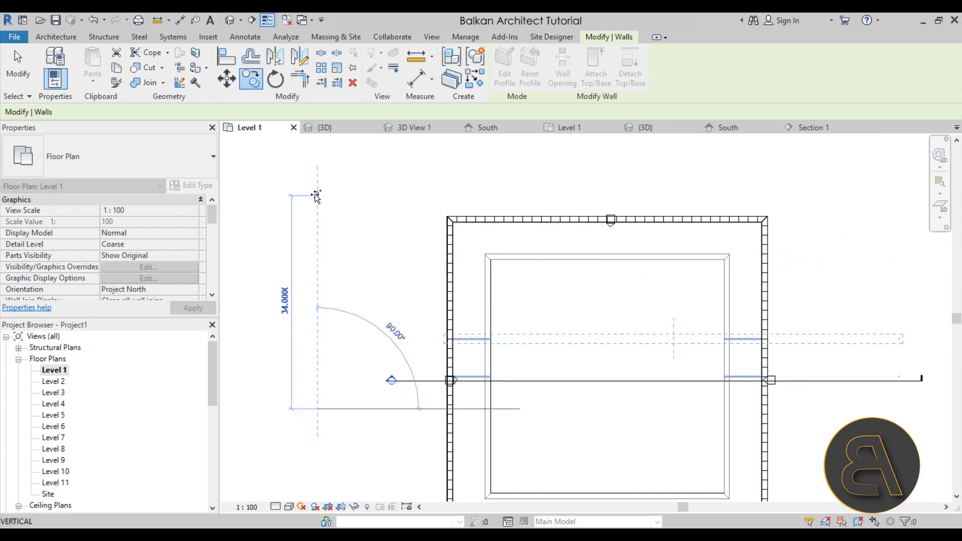
- Add two more copies of the wall northward at 6 m spacing and end the copying
type("6")
key("Return")
type("6")
key("Return")
type("6")
key("Return")
key("Escape")
key("Escape")
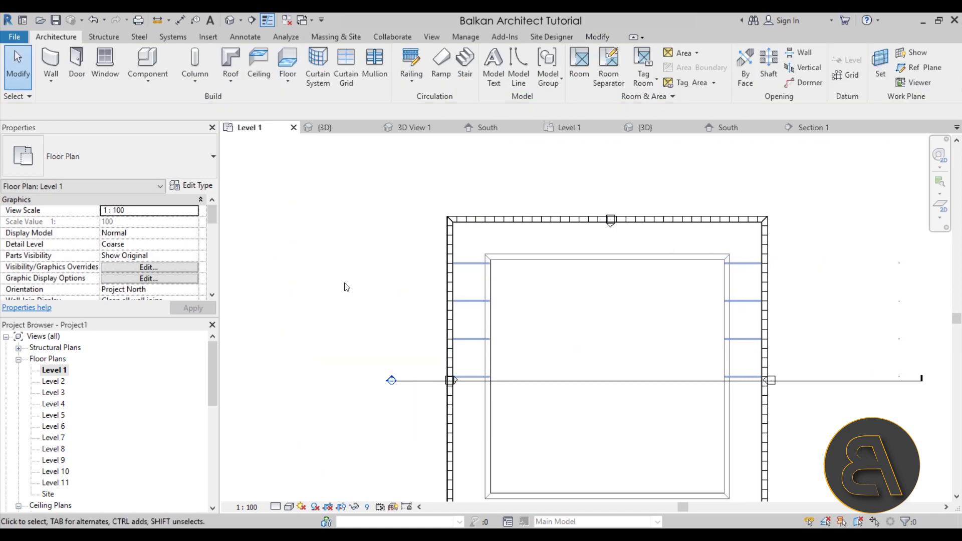
- Open the 3D view and open the profile of the second-northernmost wall for editing
left_click(228, 20)
middle_click_drag(576, 156, 578, 208, "shift")
scroll(426, 250, "up", 1)
middle_click_drag(431, 251, 478, 246, "shift")
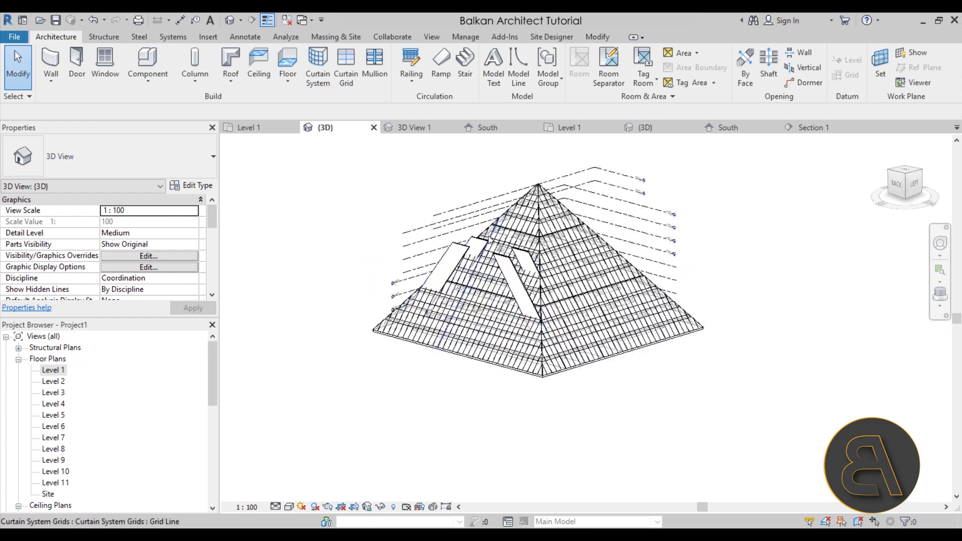
scroll(479, 242, "up", 5)
left_click(464, 247)
scroll(407, 210, "down", 2)
middle_click_drag(408, 209, 408, 222, "shift")
scroll(419, 206, "up", 1)
left_click(504, 72)
middle_click_drag(582, 408, 554, 373)
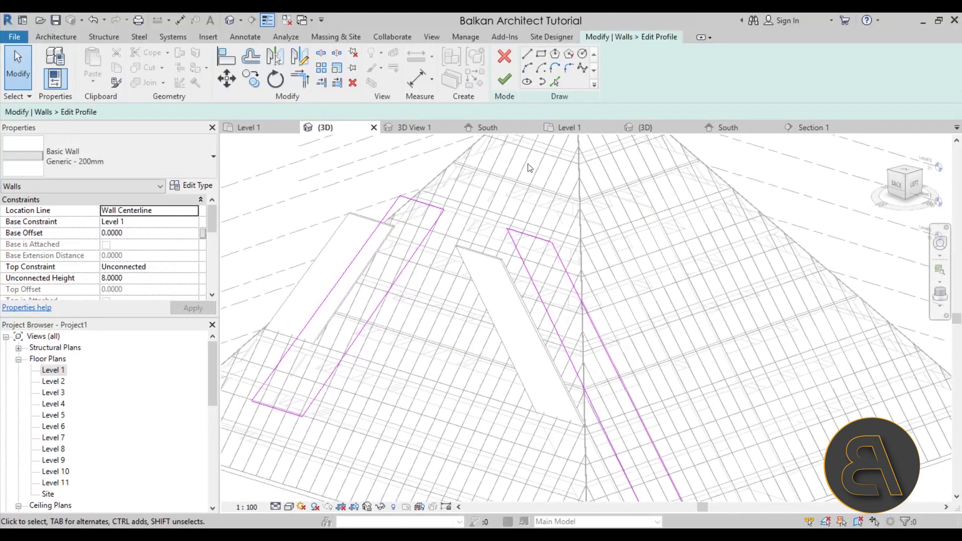
- Align both top lines of the second-northernmost wall's profile to Level 6 and finish the profile
left_click(226, 57)
scroll(614, 373, "up", 4)
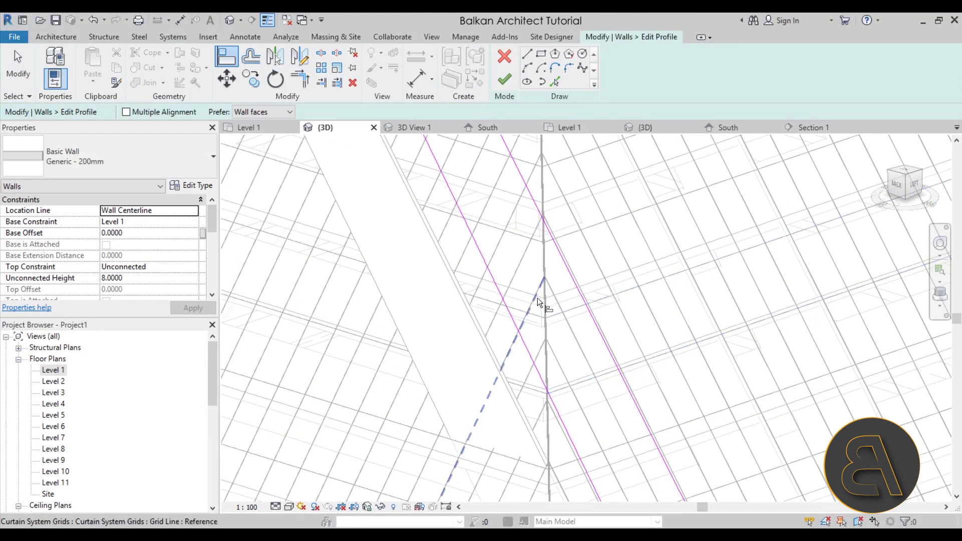
middle_click_drag(535, 293, 614, 239, "shift")
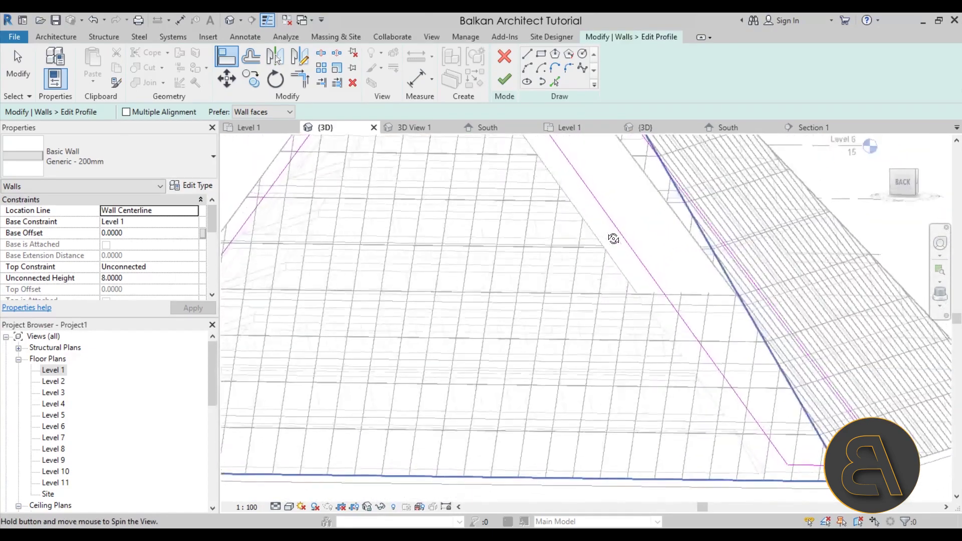
left_click(799, 146)
scroll(596, 277, "down", 2)
middle_click_drag(589, 283, 522, 264)
left_click(524, 258)
left_click(686, 316)
left_click(357, 254)
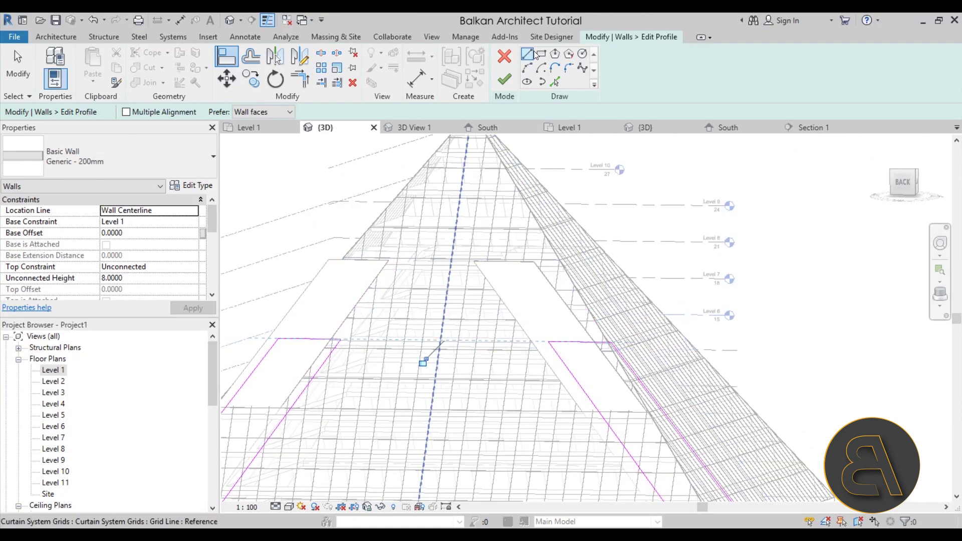
left_click(513, 84)
left_click(836, 389)
middle_click_drag(836, 389, 761, 325, "shift")
- Edit the northernmost wall's profile, aligning both of its top lines to Level 4, and finish the profile
left_click(486, 269)
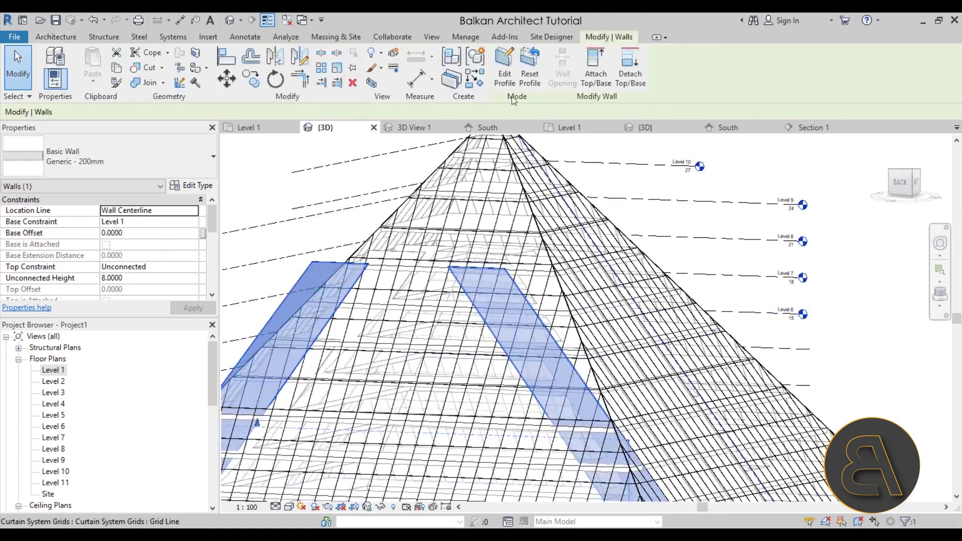
left_click(510, 83)
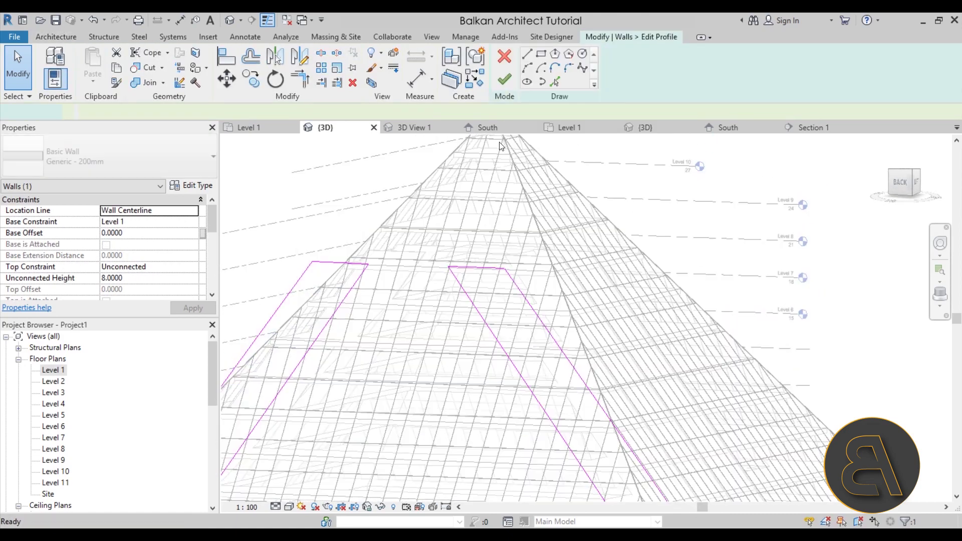
middle_click_drag(545, 317, 566, 304, "shift")
scroll(302, 372, "up", 5)
middle_click_drag(302, 370, 624, 297, "shift")
scroll(617, 296, "up", 2)
scroll(589, 323, "down", 4)
middle_click_drag(588, 325, 319, 362, "shift")
scroll(560, 345, "down", 3)
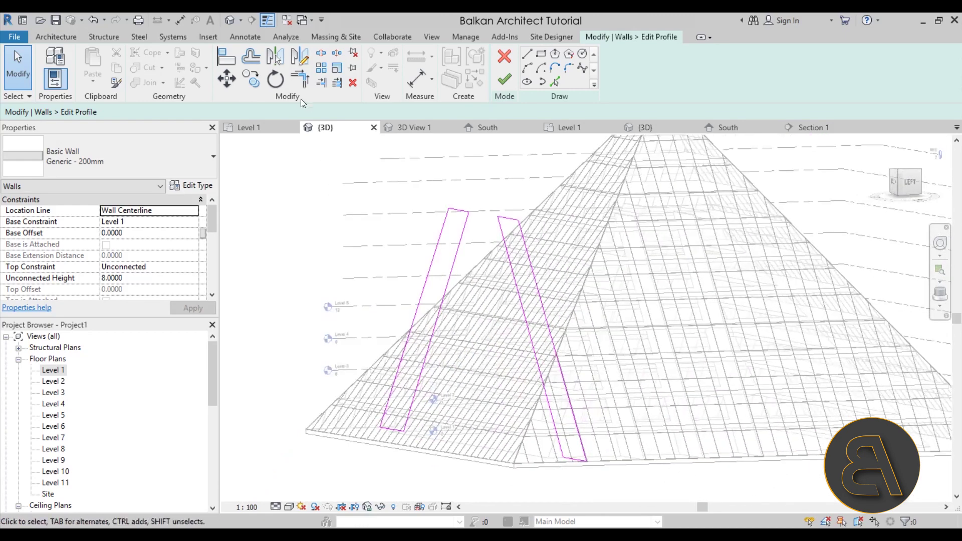
left_click(225, 57)
scroll(413, 328, "up", 3)
scroll(327, 360, "up", 4)
left_click(343, 329)
scroll(368, 371, "down", 5)
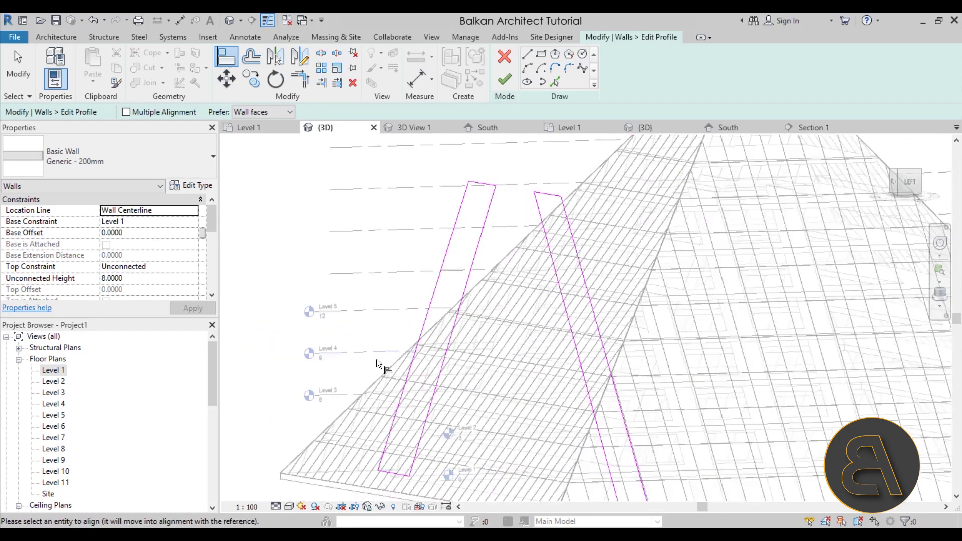
left_click(482, 186)
left_click(377, 353)
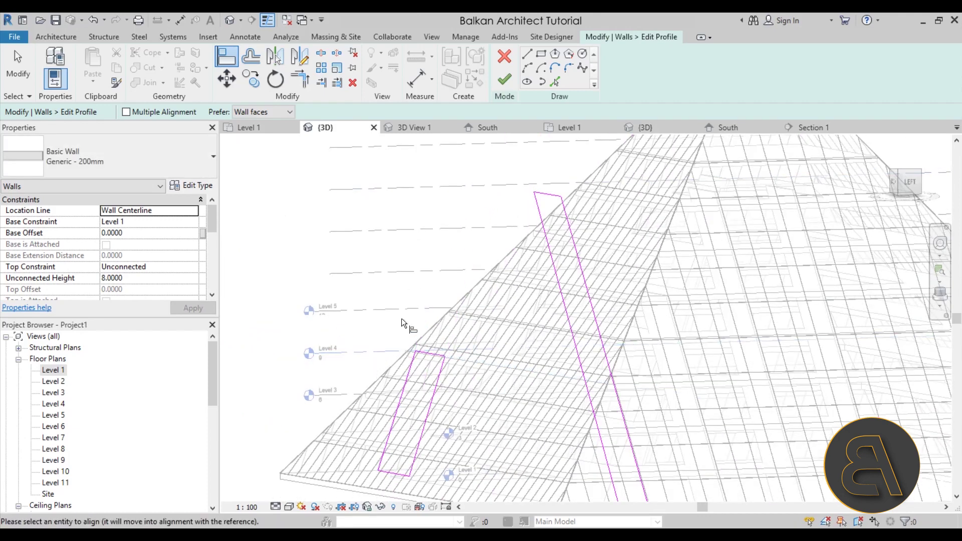
left_click(560, 193)
left_click(505, 80)
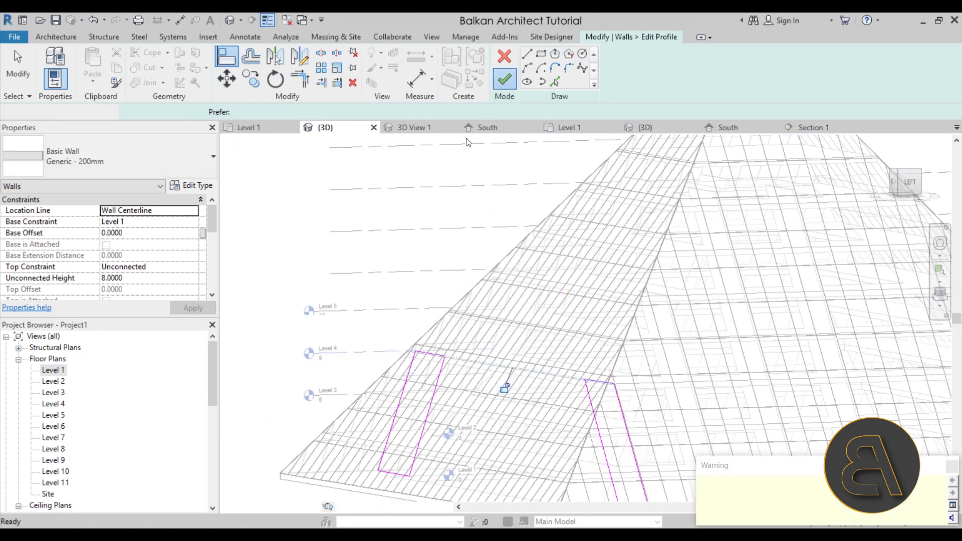
left_click(279, 276)
- In the Level 1 plan, mirror copies of the three northern walls to the south about the pyramid's front/back centre line along the original wall
double_click(53, 369)
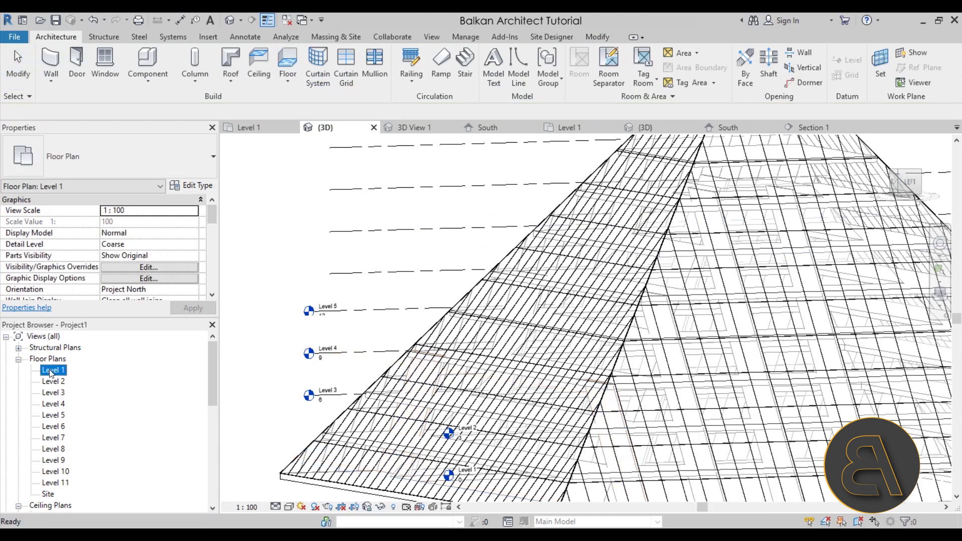
left_click(484, 271)
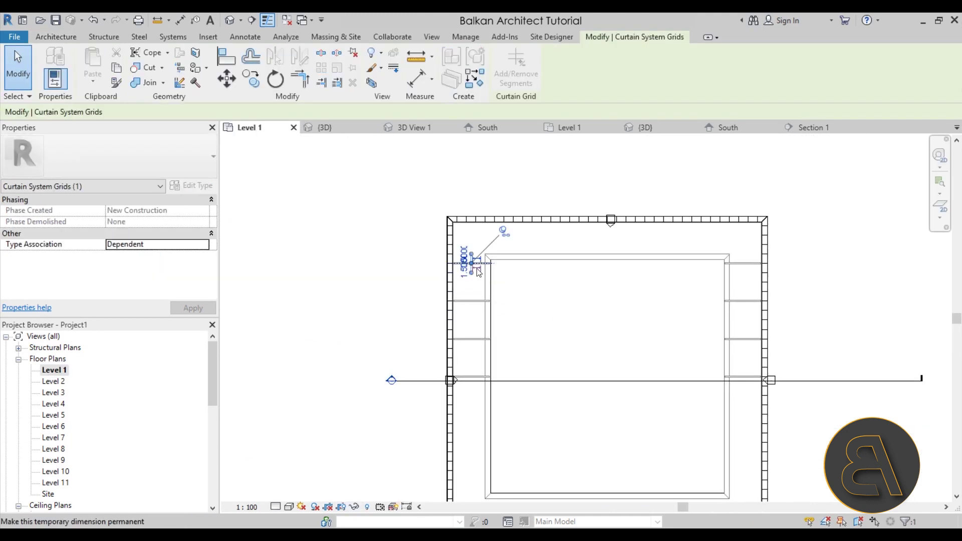
scroll(468, 255, "up", 6)
key("Escape")
scroll(421, 235, "up", 1)
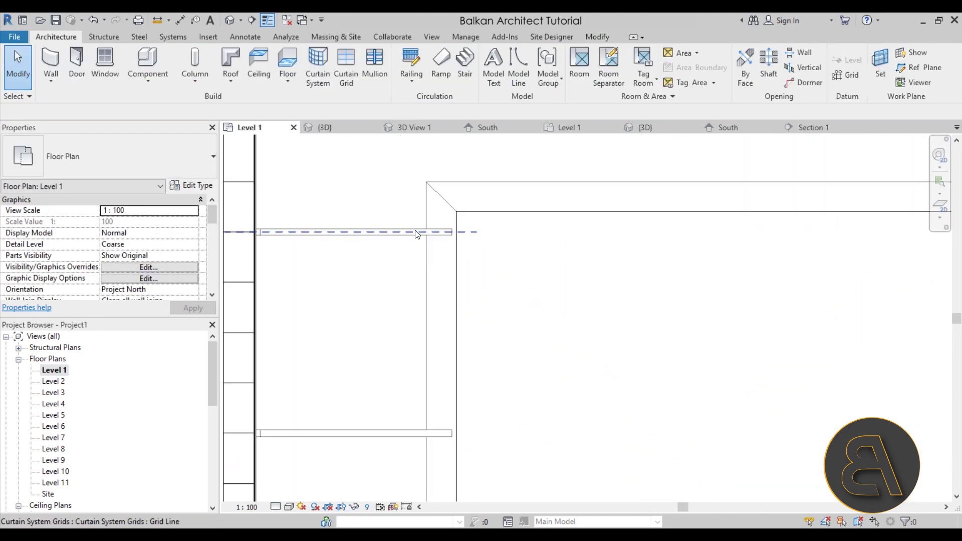
left_click(421, 233)
left_click(378, 440, "ctrl")
scroll(379, 438, "down", 2)
middle_click_drag(429, 328, 432, 131)
scroll(357, 337, "up", 3)
left_click(359, 356, "ctrl")
scroll(360, 357, "down", 3)
middle_click_drag(369, 480, 388, 316)
scroll(386, 314, "up", 3)
scroll(421, 328, "down", 5)
middle_click_drag(506, 379, 495, 381)
scroll(383, 273, "up", 2)
scroll(385, 276, "down", 1)
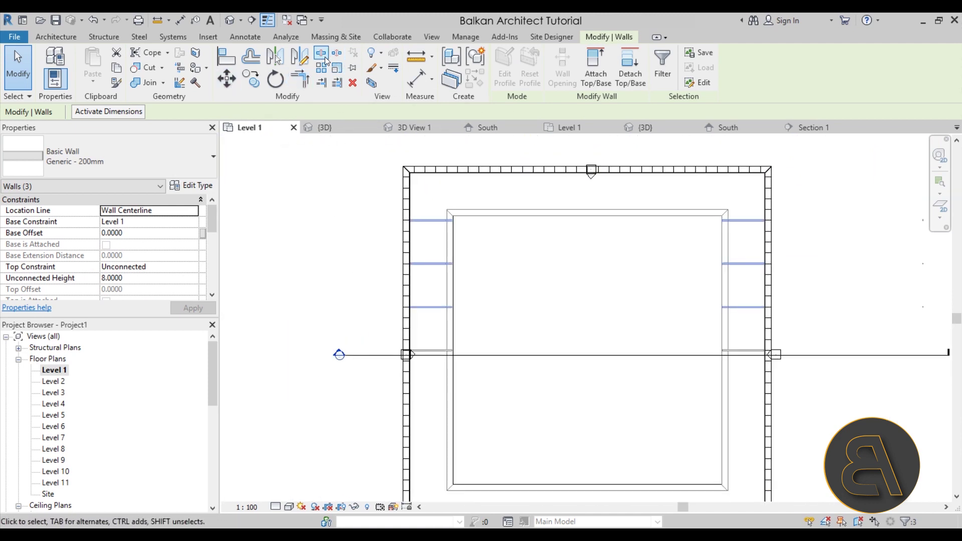
left_click(278, 61)
scroll(425, 335, "up", 4)
scroll(425, 339, "up", 4)
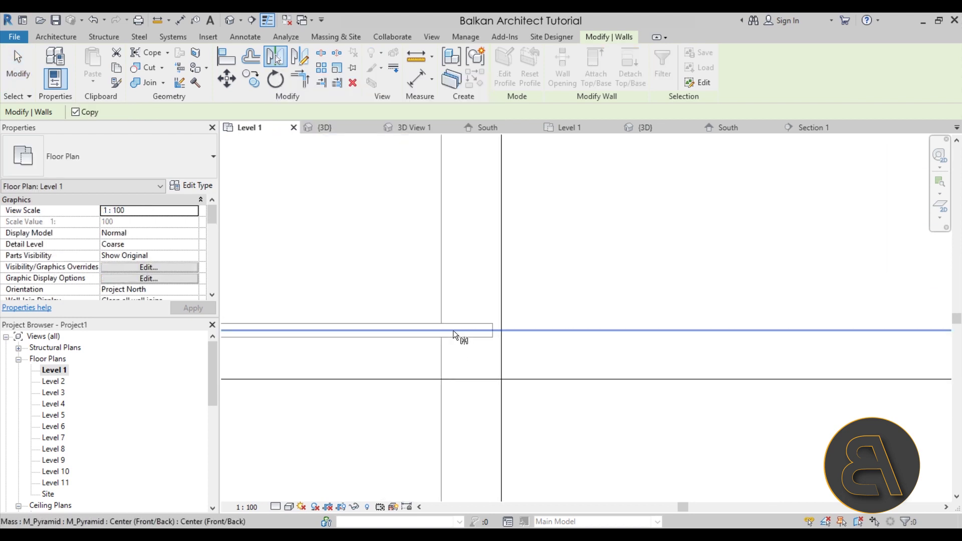
left_click(425, 332)
scroll(390, 329, "down", 3)
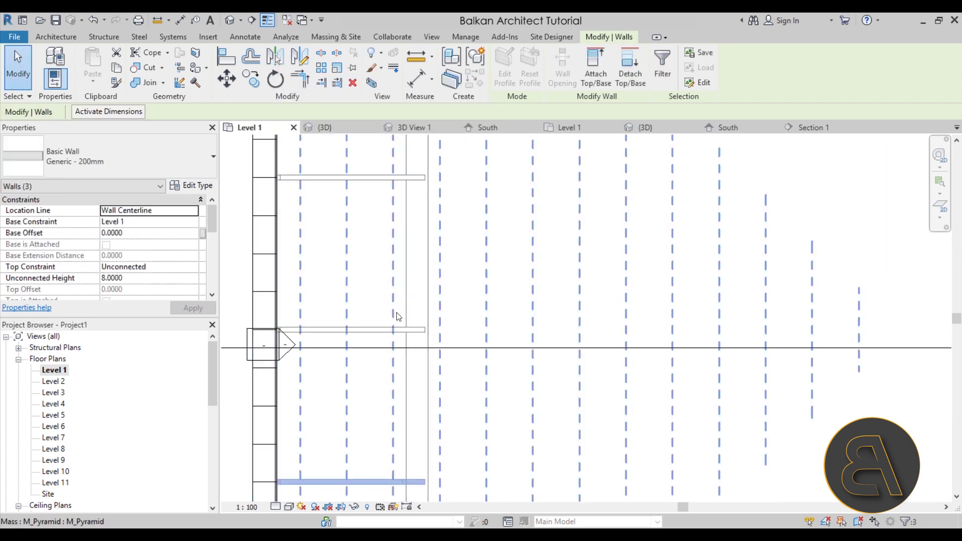
scroll(390, 329, "down", 2)
key("Escape")
- Inspect the mirrored walls and the floors behind the curtain system in the 3D view
left_click(230, 20)
scroll(398, 235, "down", 2)
middle_click_drag(556, 399, 416, 449, "shift")
scroll(401, 306, "up", 3)
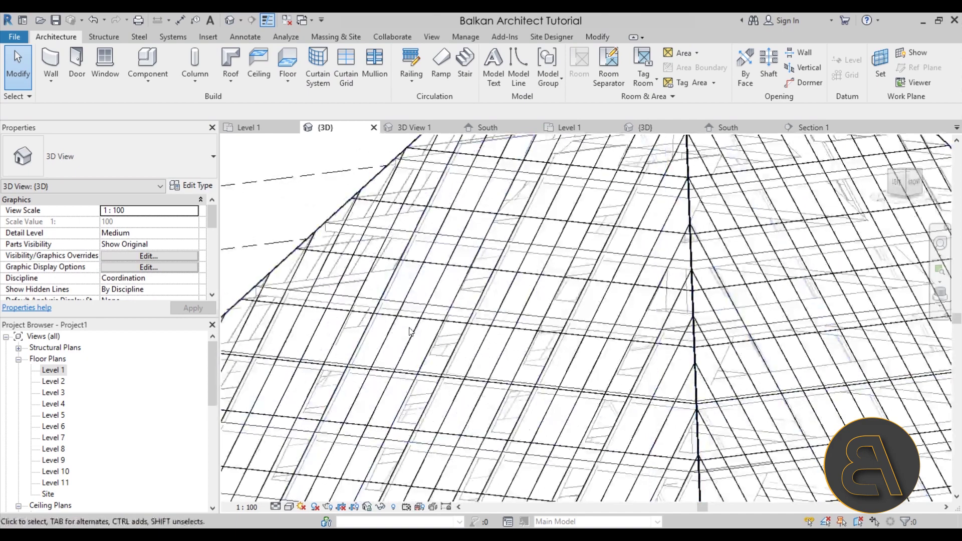
middle_click_drag(409, 331, 524, 263)
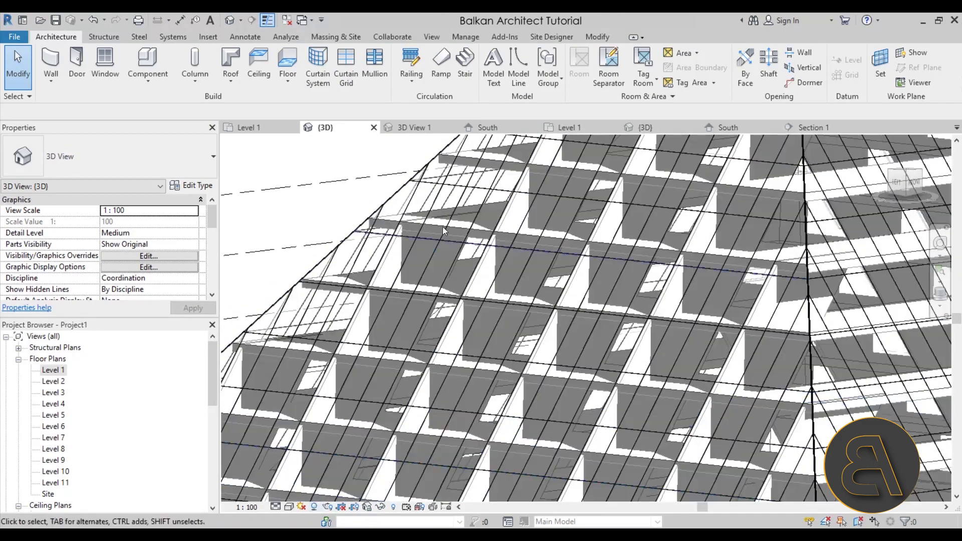
scroll(431, 243, "down", 8)
middle_click_drag(548, 465, 551, 487, "shift")
scroll(379, 364, "up", 3)
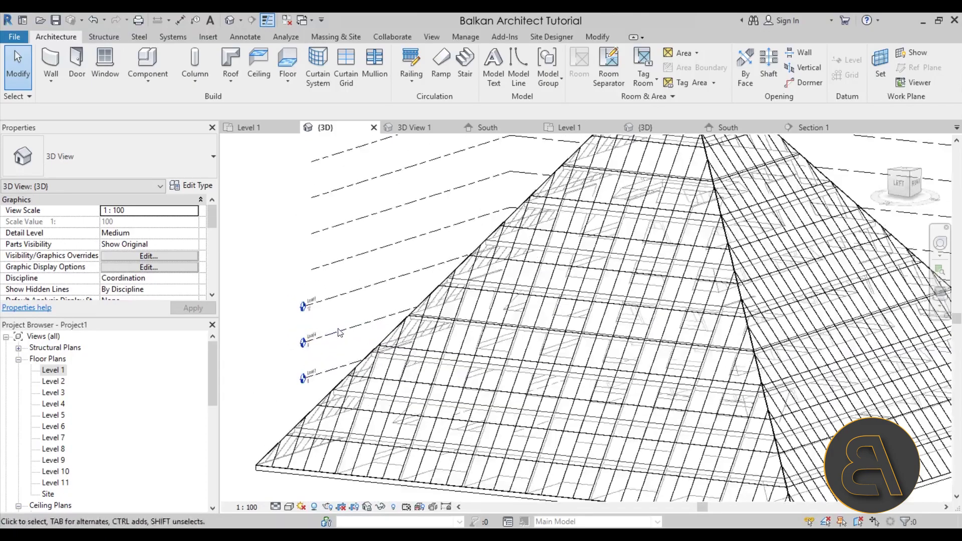
scroll(490, 352, "up", 2)
scroll(490, 352, "up", 3)
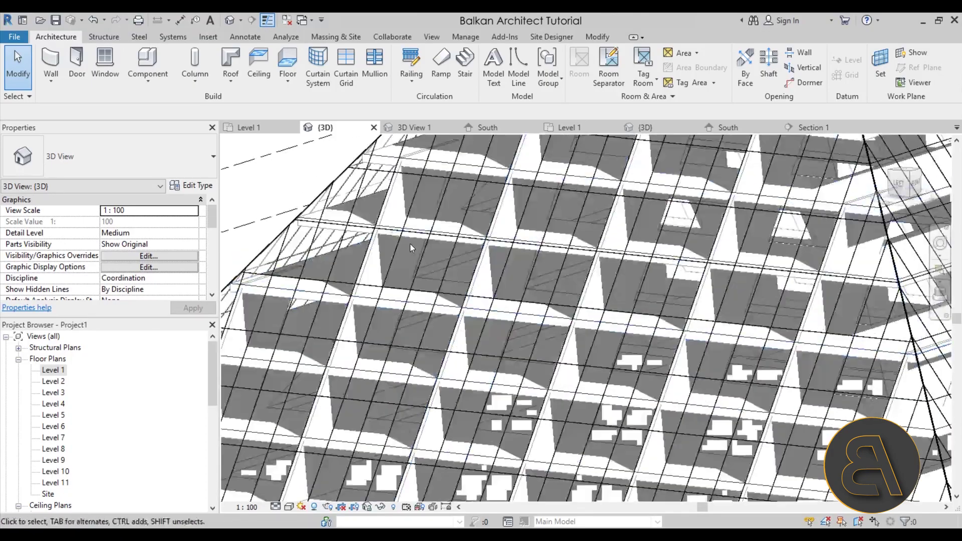
scroll(335, 298, "down", 10)
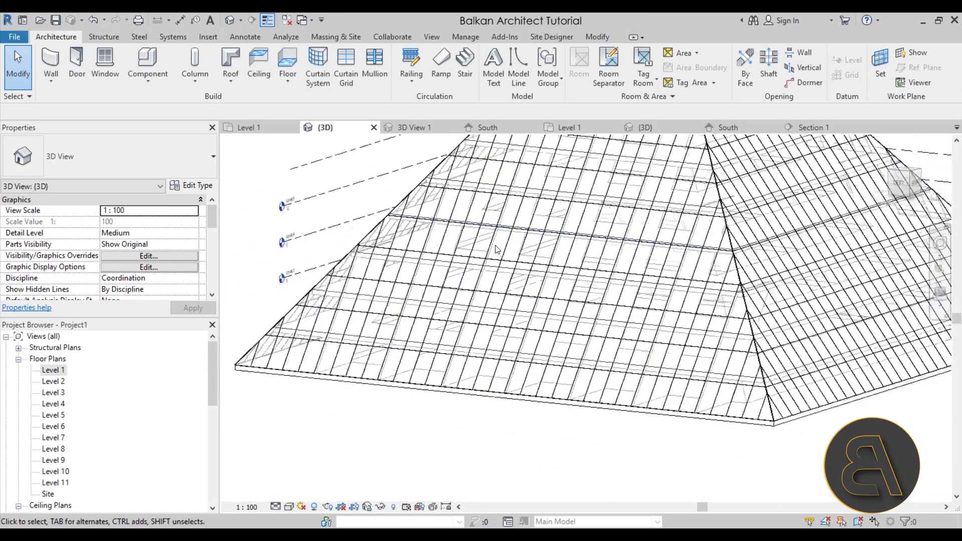